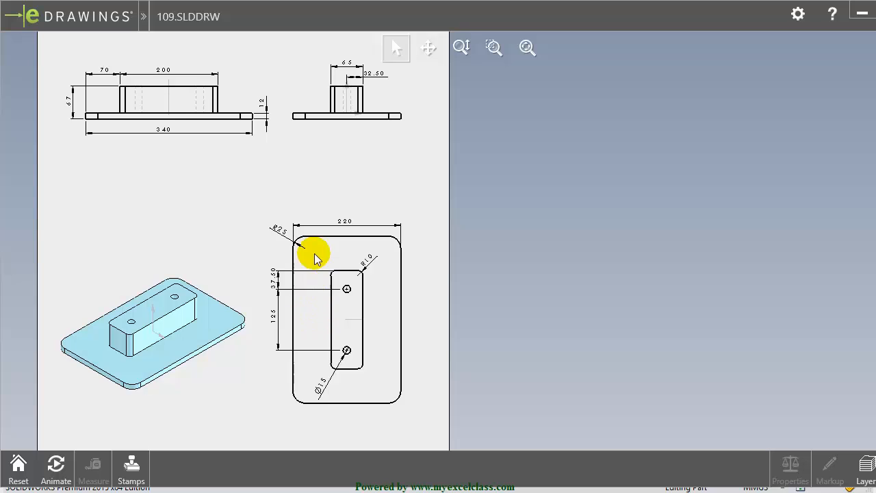
# Examine the base plate and raised block dimensions in the plan and front views of drawing 109.
pyautogui.scroll(4, 336, 230)
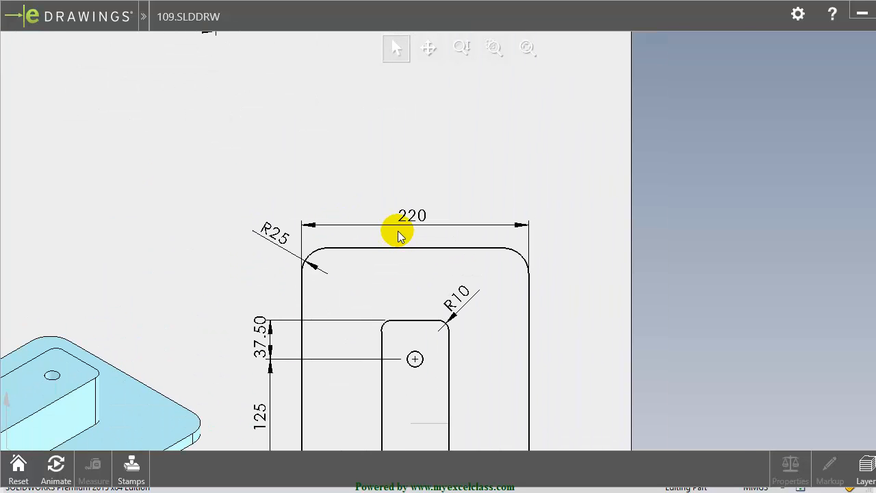
pyautogui.scroll(4, 398, 231)
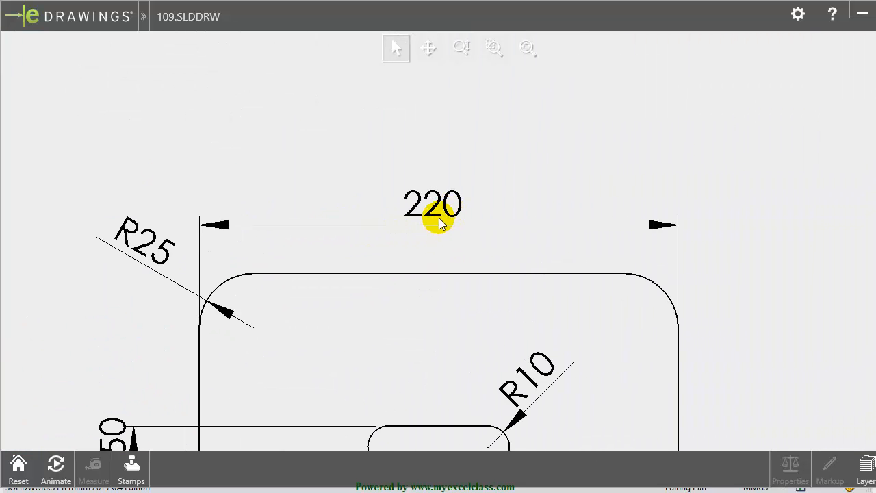
pyautogui.scroll(-8, 434, 222)
pyautogui.scroll(-2, 434, 222)
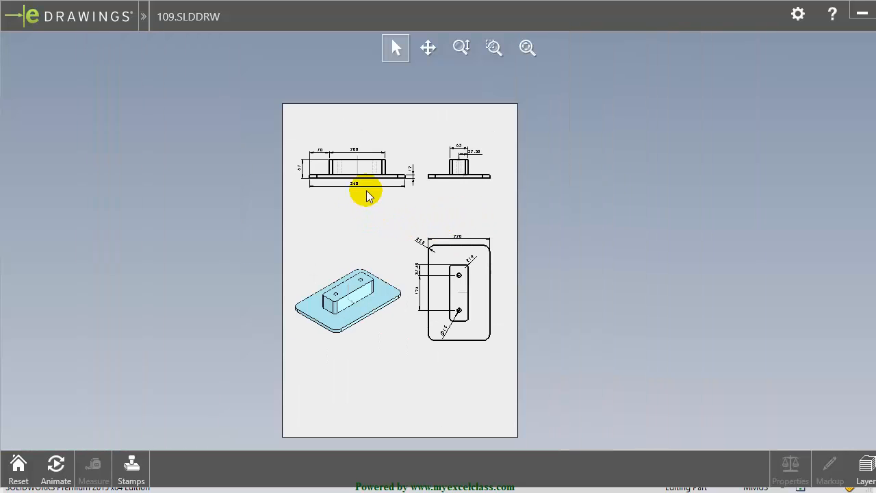
pyautogui.scroll(10, 379, 211)
pyautogui.scroll(-8, 419, 253)
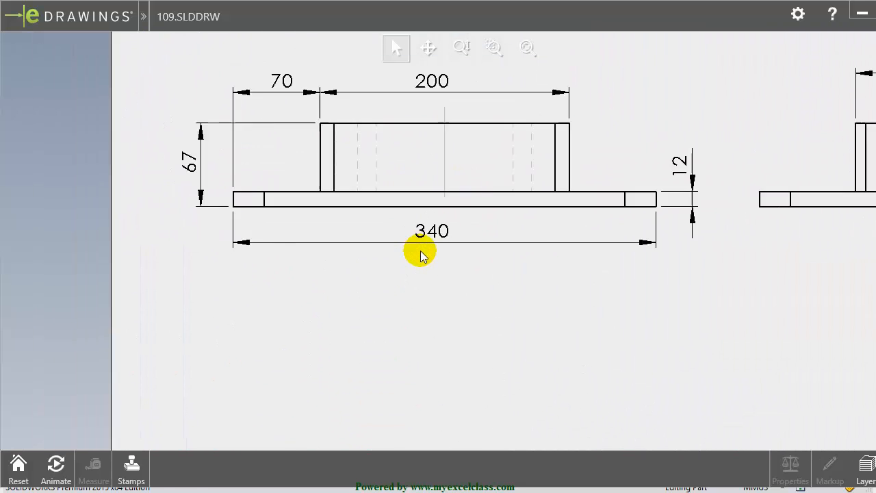
pyautogui.moveTo(491, 312)
pyautogui.mouseDown(button='middle')
pyautogui.moveTo(271, 208)
pyautogui.moveTo(201, 206)
pyautogui.mouseUp(button='middle')
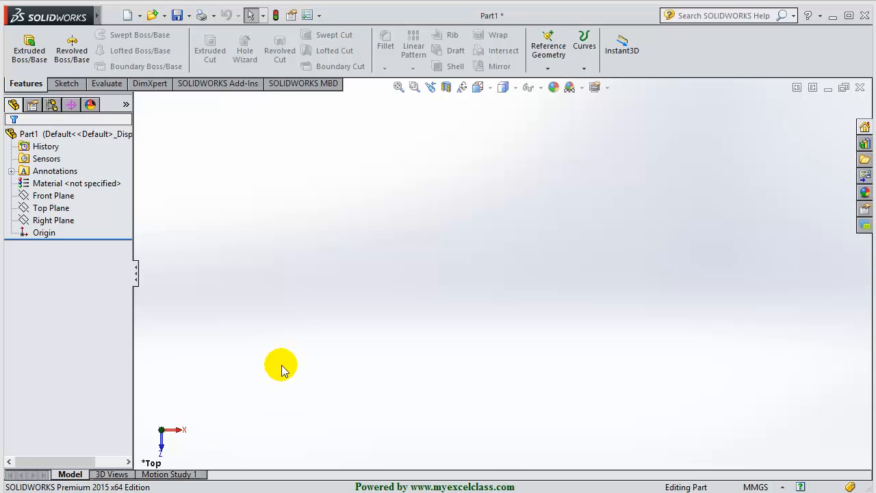
# Switch to SOLIDWORKS and start a new sketch on the Top Plane.
pyautogui.click(51, 208)
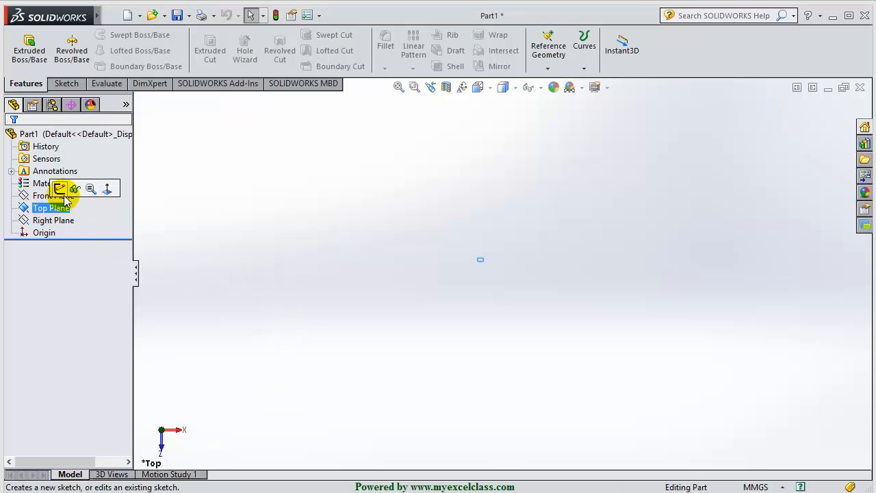
pyautogui.click(59, 188)
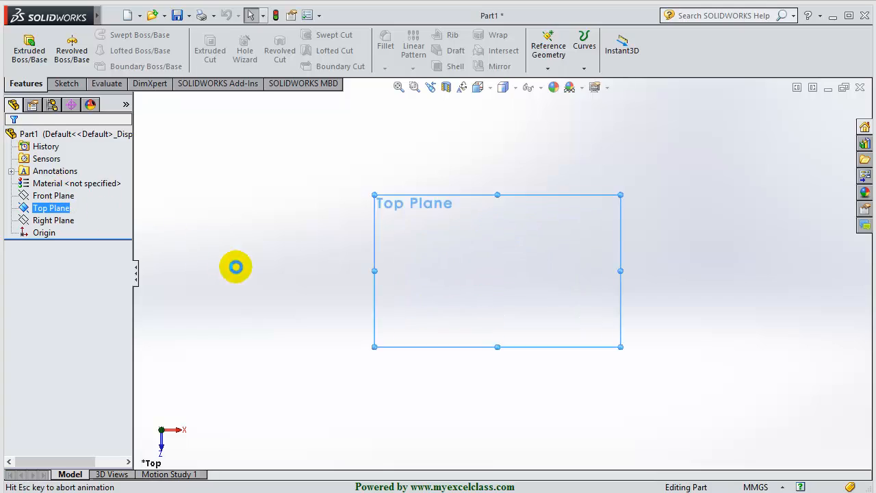
pyautogui.click(451, 288)
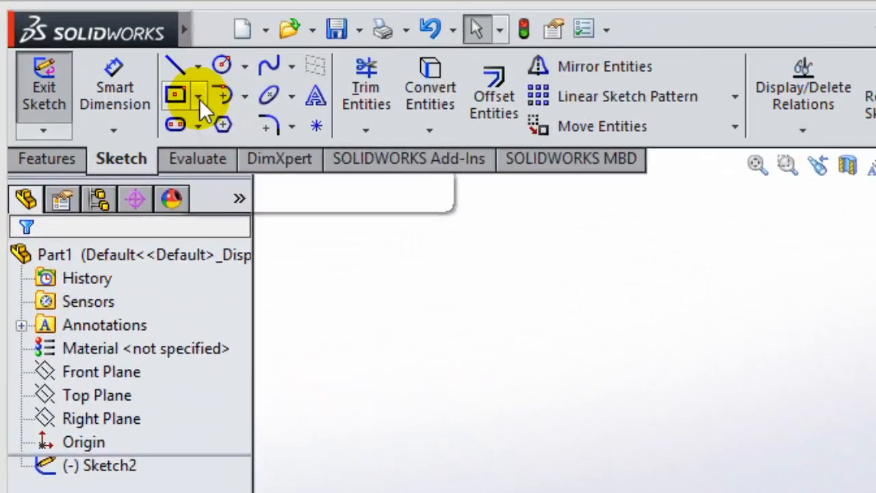
# Sketch a Corner Rectangle about 141 by 89 mm enclosing the origin, and delete it again.
pyautogui.click(105, 52)
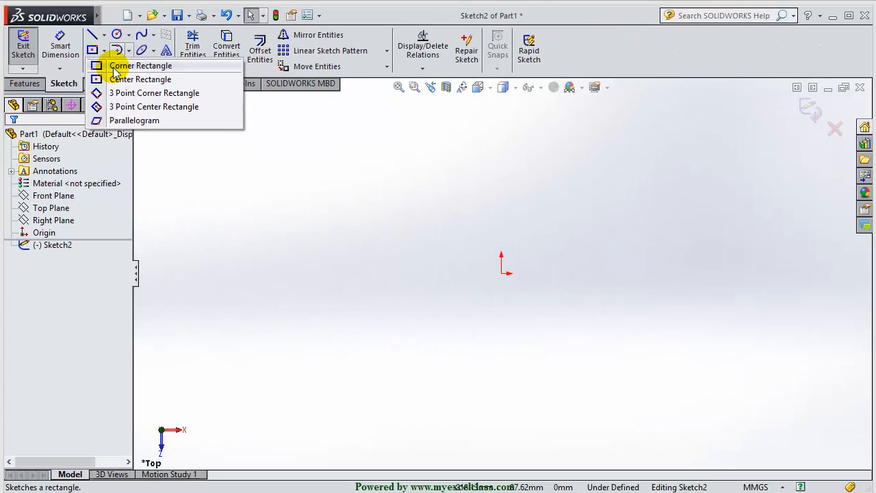
pyautogui.click(114, 66)
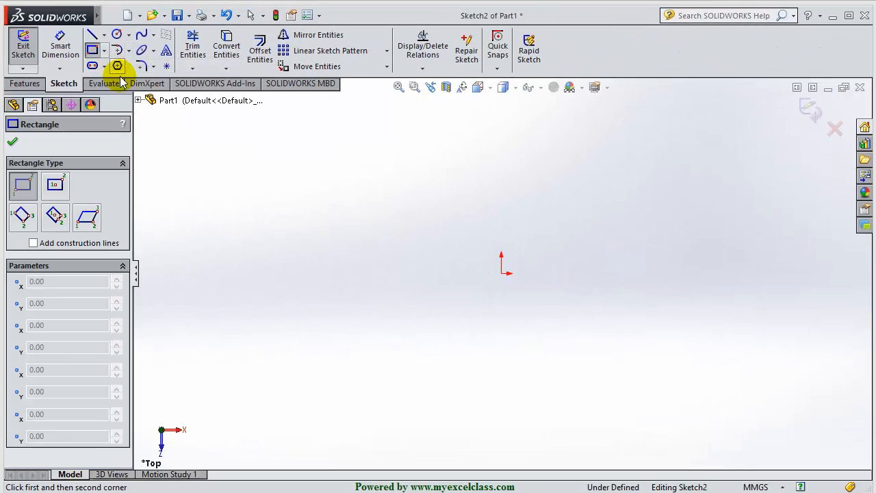
pyautogui.click(420, 148)
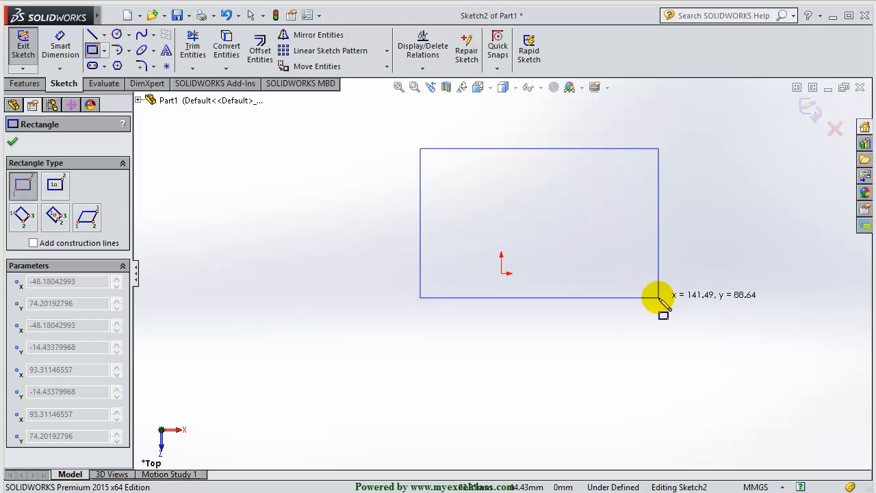
pyautogui.click(659, 297)
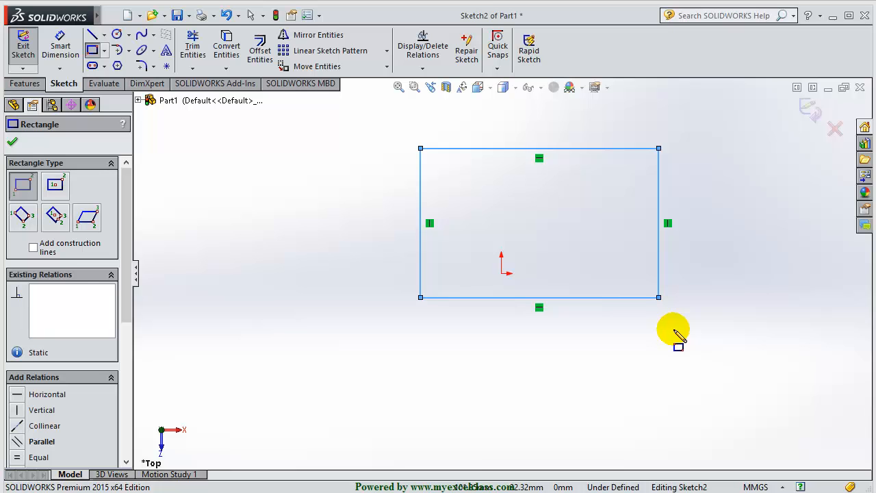
pyautogui.press('Escape')
pyautogui.moveTo(392, 124); pyautogui.dragTo(751, 360)
pyautogui.press('Delete')
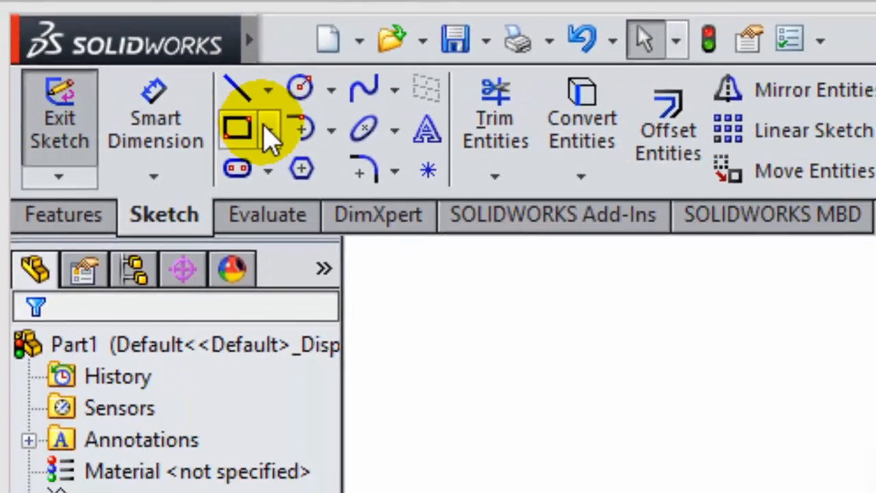
# Sketch a Center Rectangle about 183 by 79 mm centred on the origin.
pyautogui.click(248, 122)
pyautogui.click(109, 80)
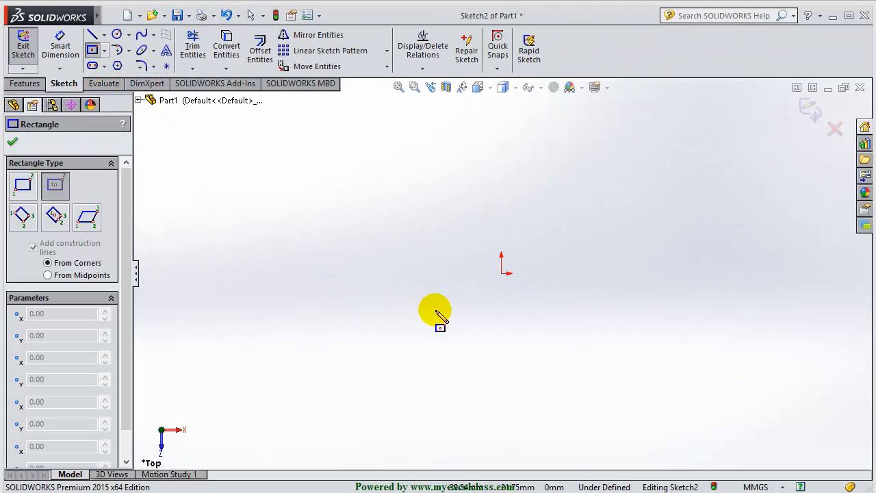
pyautogui.click(502, 273)
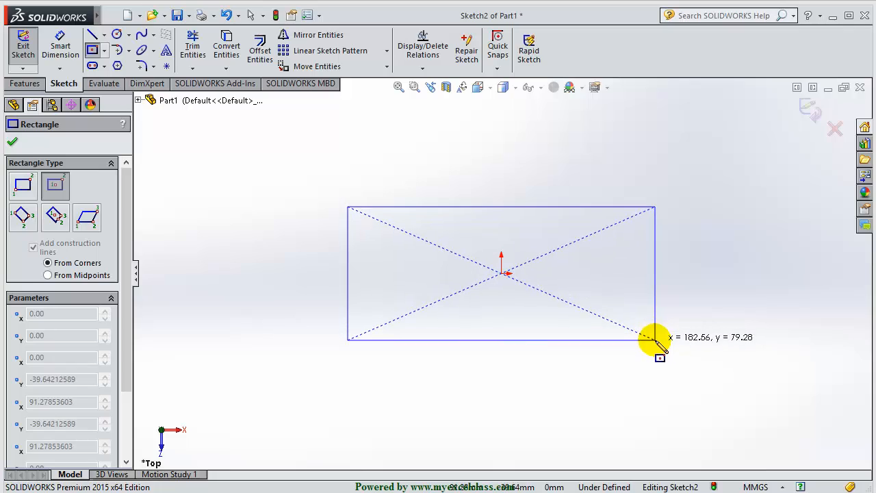
pyautogui.click(656, 343)
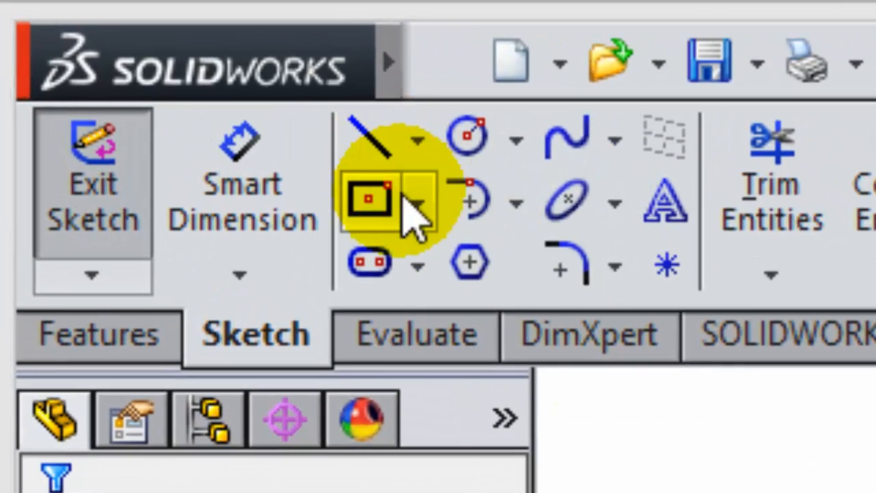
# Sketch a 3 Point Corner Rectangle tilted about 45° around the origin.
pyautogui.click(104, 51)
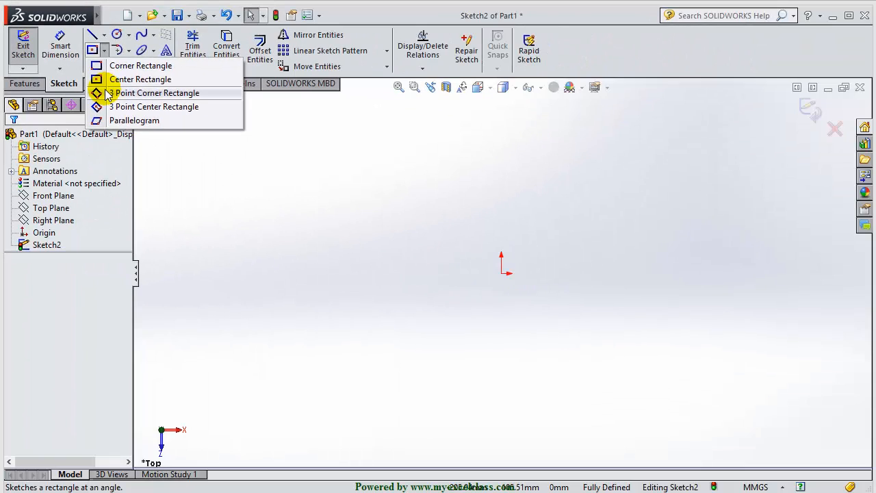
pyautogui.click(107, 96)
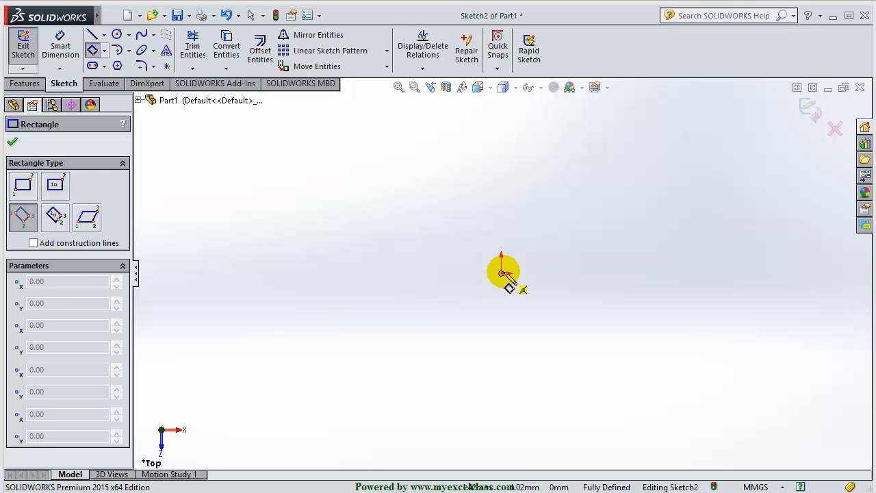
pyautogui.click(392, 202)
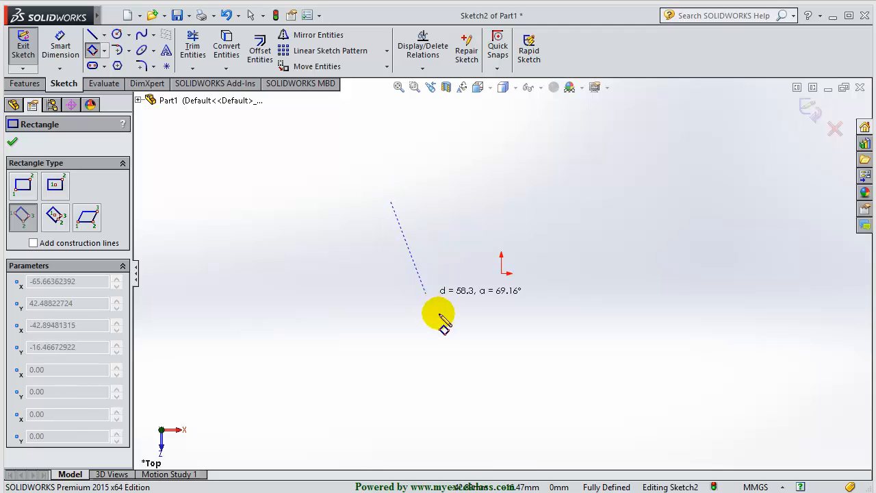
pyautogui.click(525, 334)
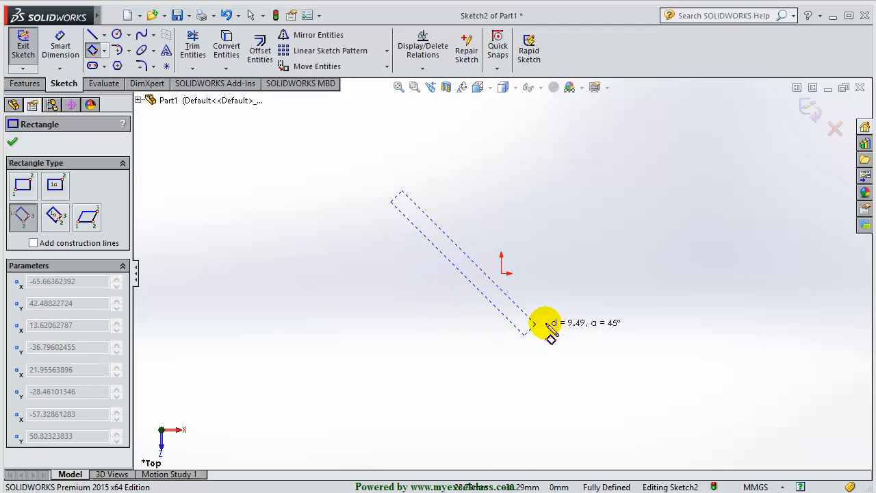
pyautogui.click(607, 253)
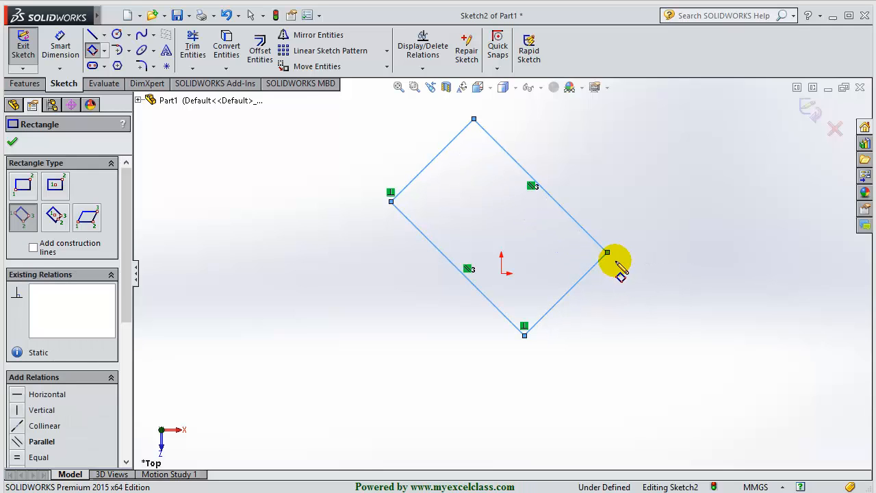
pyautogui.press('Escape')
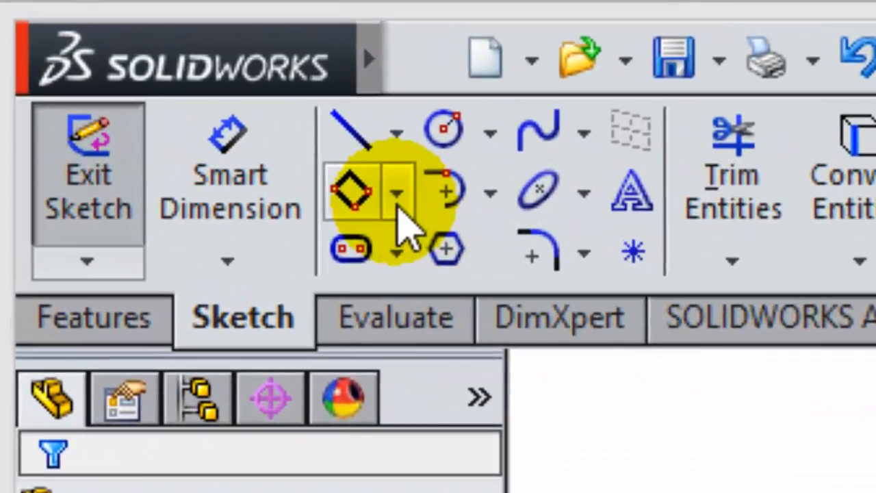
# Sketch a tilted 3 Point Center Rectangle centred at about X -92, Y 42 mm from the origin.
pyautogui.click(104, 51)
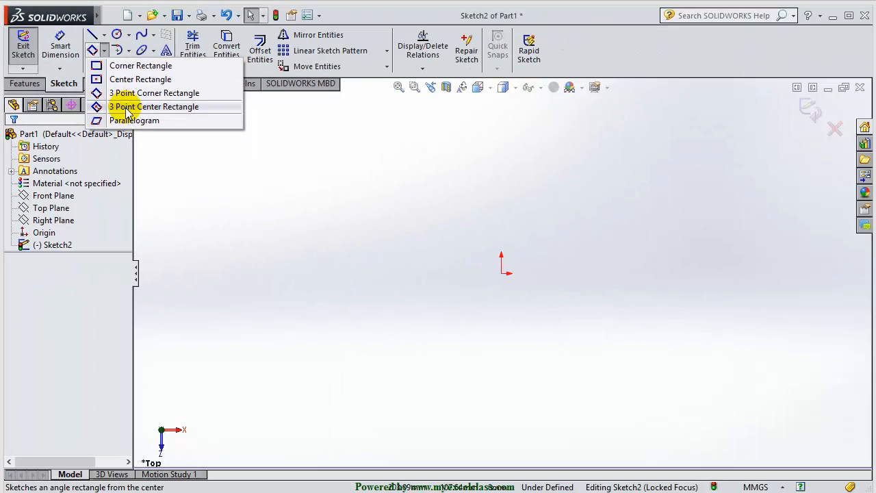
pyautogui.click(127, 107)
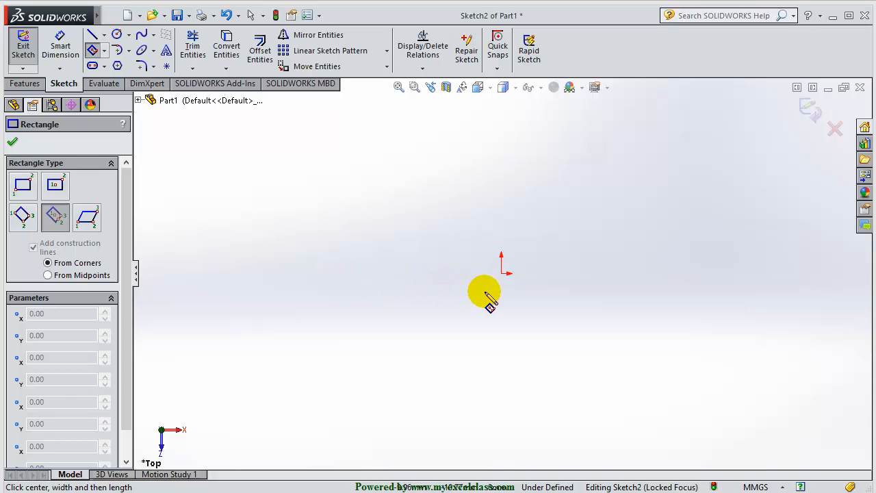
pyautogui.click(347, 204)
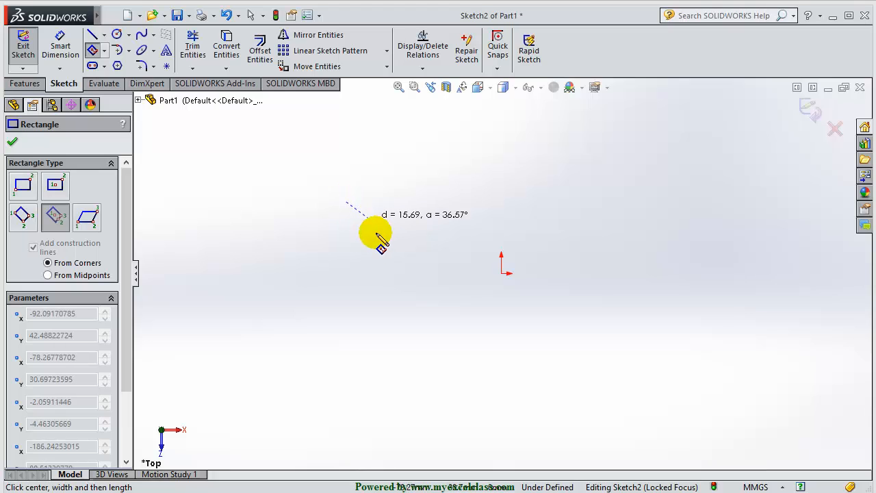
pyautogui.click(424, 302)
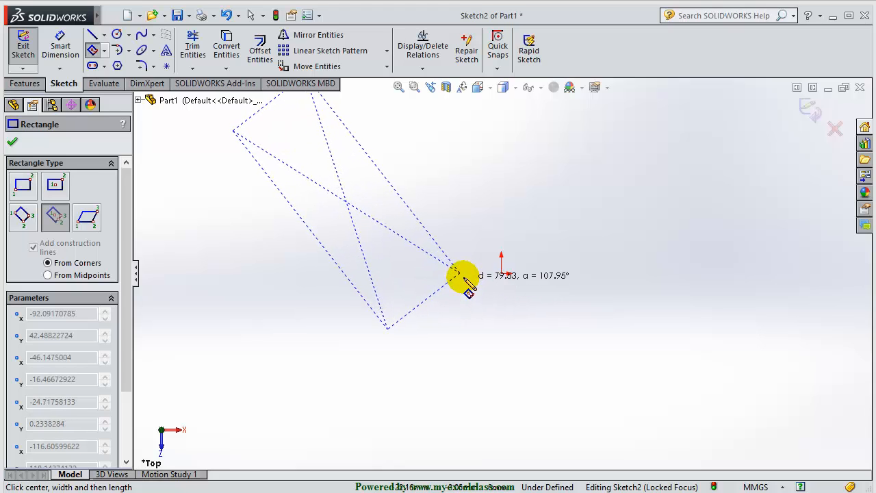
pyautogui.click(463, 269)
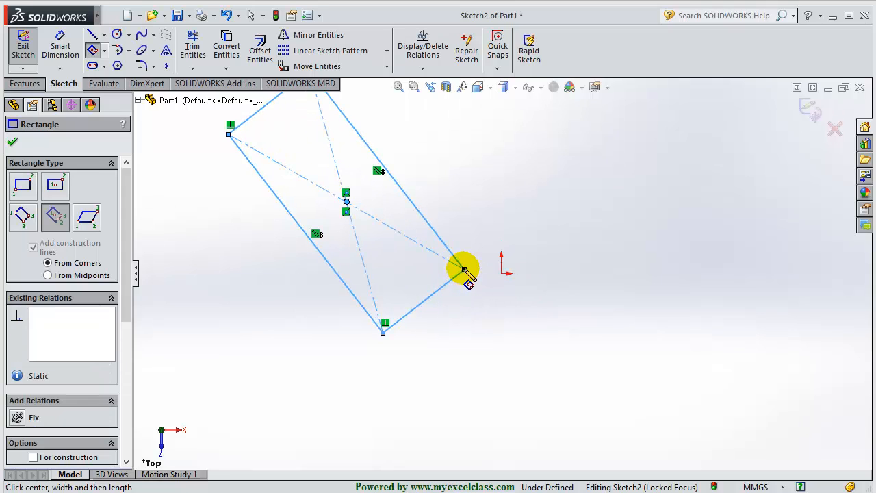
pyautogui.scroll(1, 464, 266)
pyautogui.scroll(-2, 445, 171)
pyautogui.scroll(2, 440, 189)
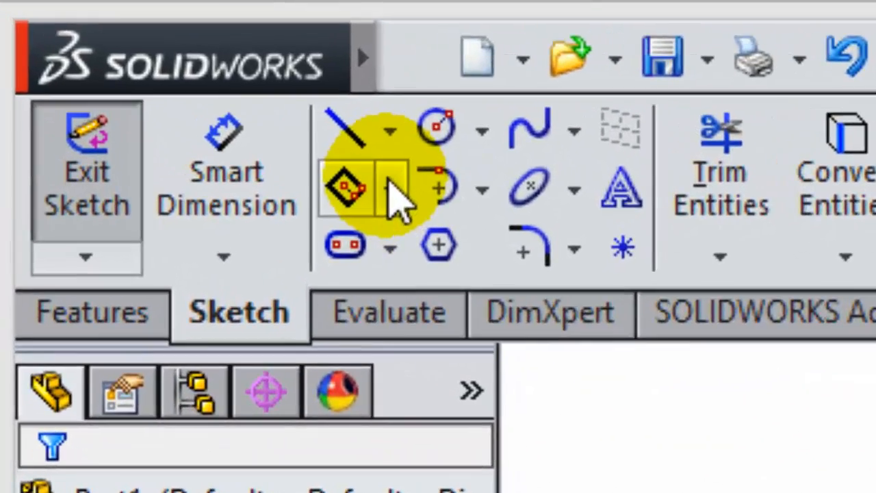
# Sketch a Parallelogram to the left of the origin with three corner points, and delete all its lines.
pyautogui.click(267, 129)
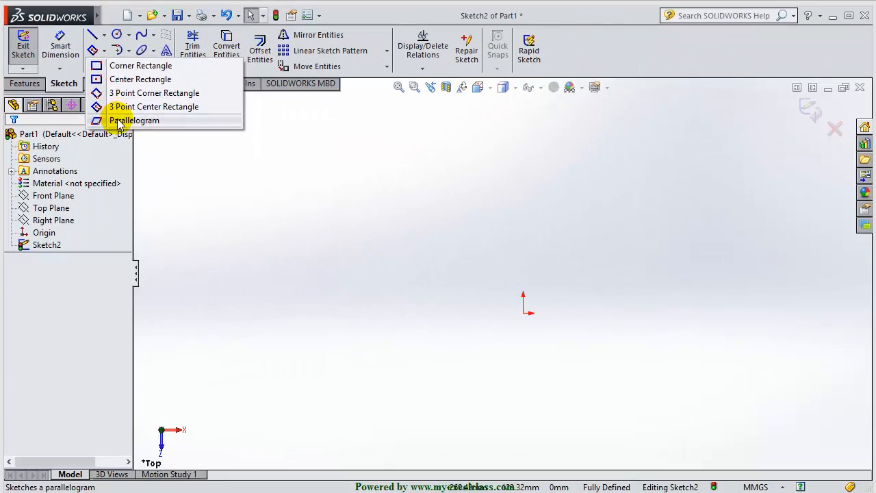
pyautogui.click(119, 122)
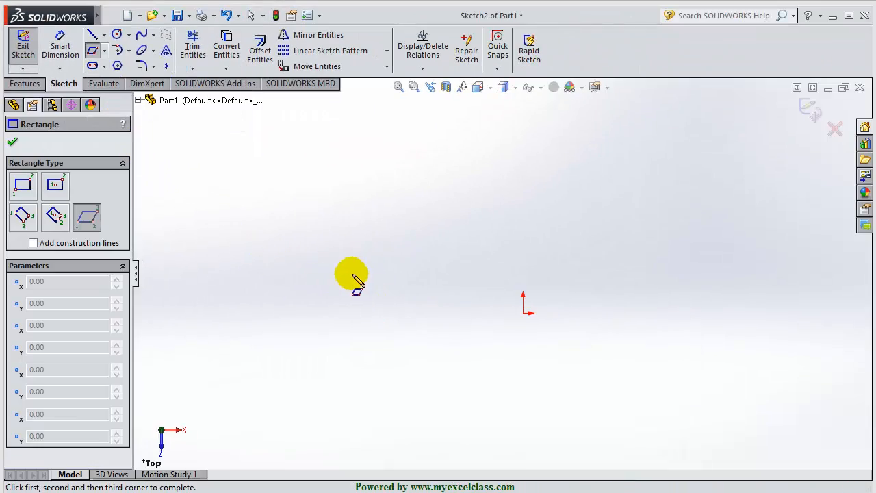
pyautogui.click(316, 281)
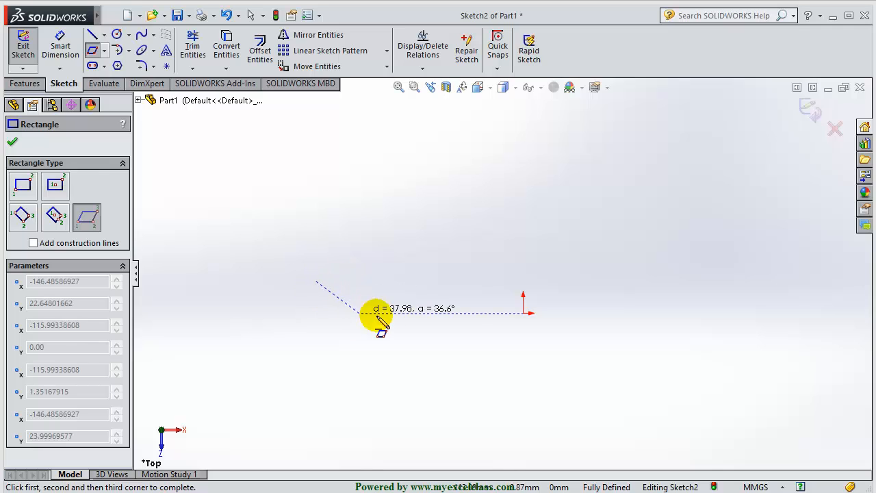
pyautogui.click(396, 354)
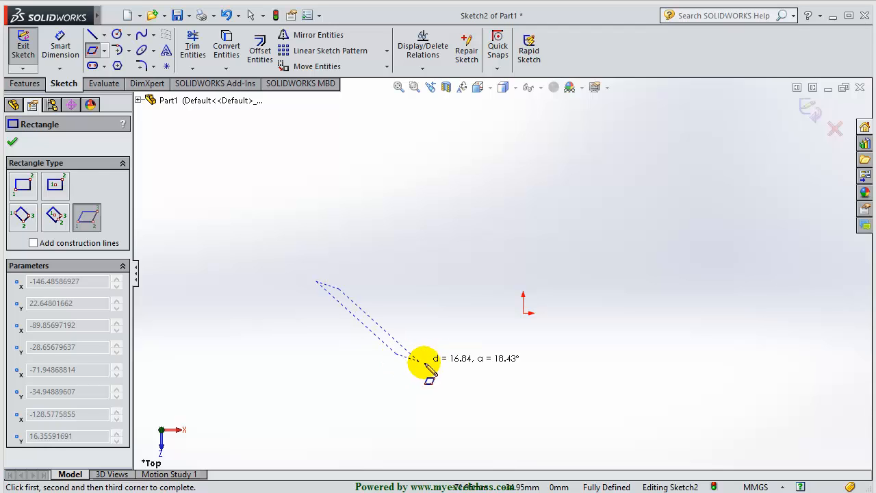
pyautogui.click(489, 331)
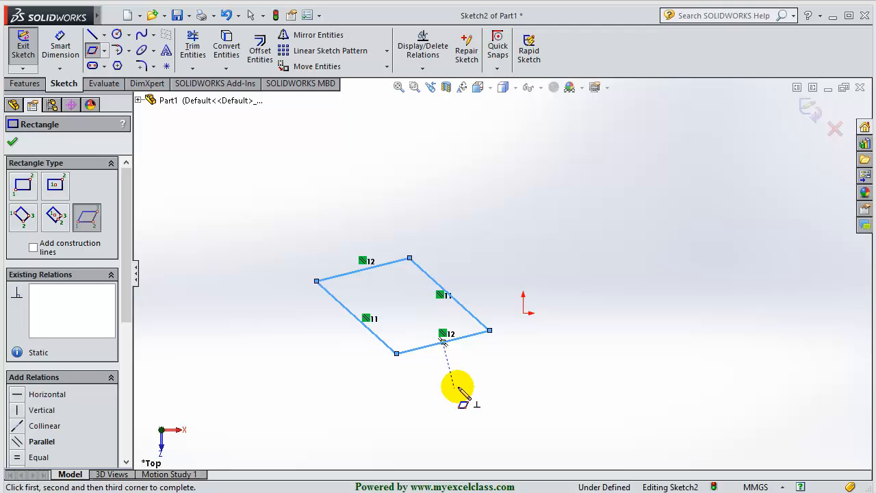
pyautogui.press('Escape')
pyautogui.moveTo(268, 228); pyautogui.dragTo(514, 377)
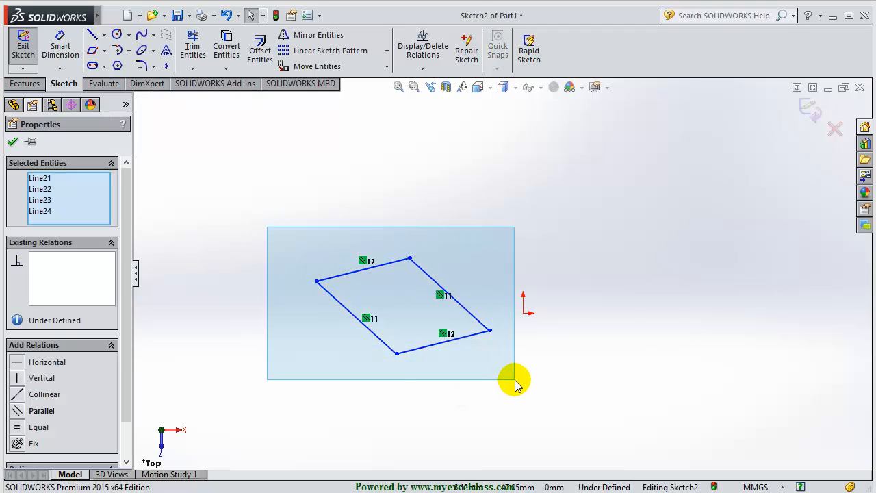
pyautogui.press('Delete')
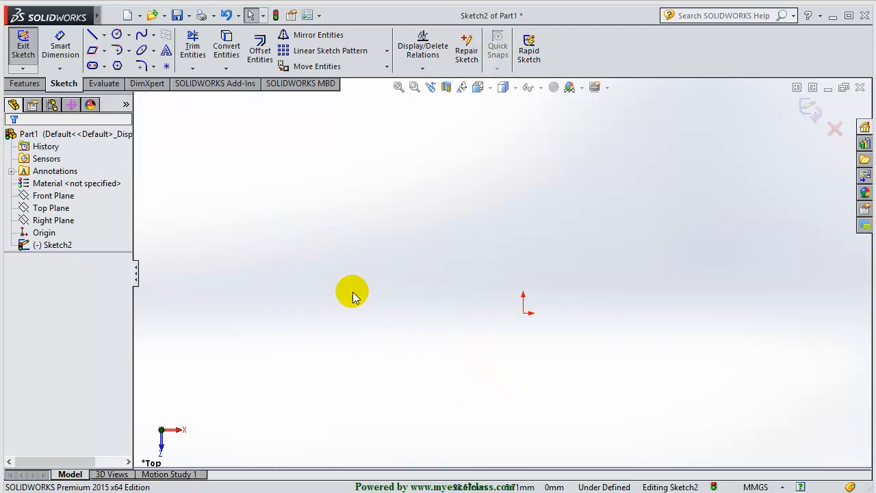
# Sketch a Center Rectangle about 148 mm wide, centred on the origin.
pyautogui.click(104, 50)
pyautogui.click(113, 78)
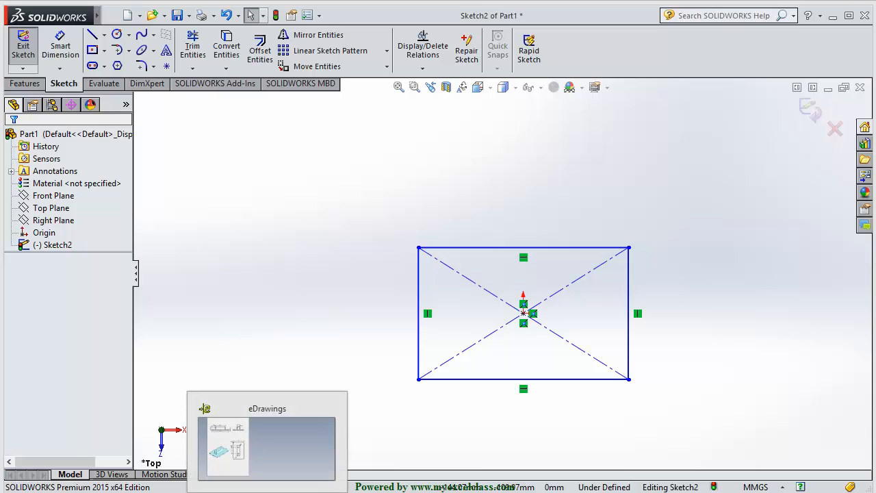
# Switch to eDrawings and examine the overall length and width dimensions of the base plate on drawing 109.
pyautogui.click(251, 463)
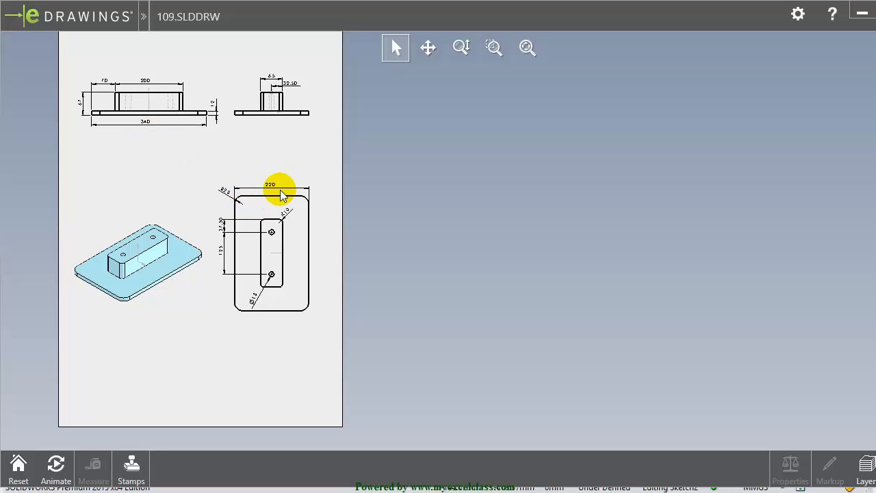
pyautogui.scroll(-3, 281, 195)
pyautogui.scroll(8, 407, 215)
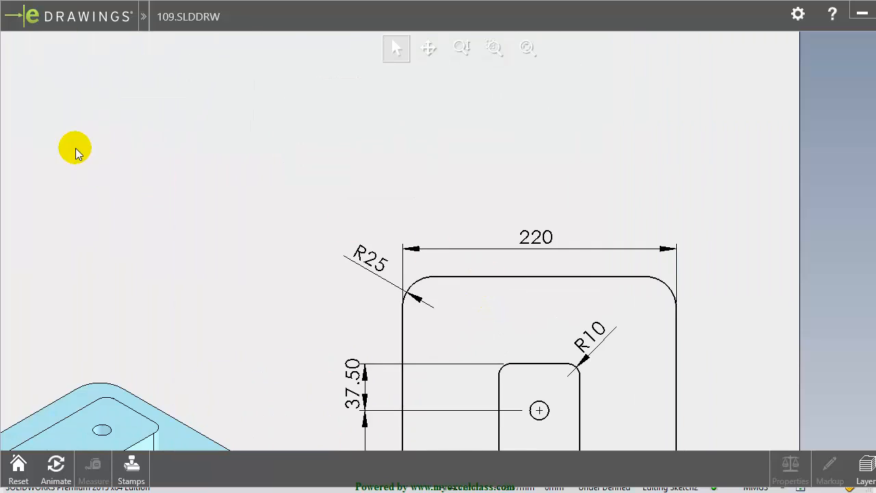
pyautogui.scroll(-2, 77, 149)
pyautogui.scroll(-1, 206, 122)
pyautogui.moveTo(251, 119); pyautogui.dragTo(248, 214, button='middle')
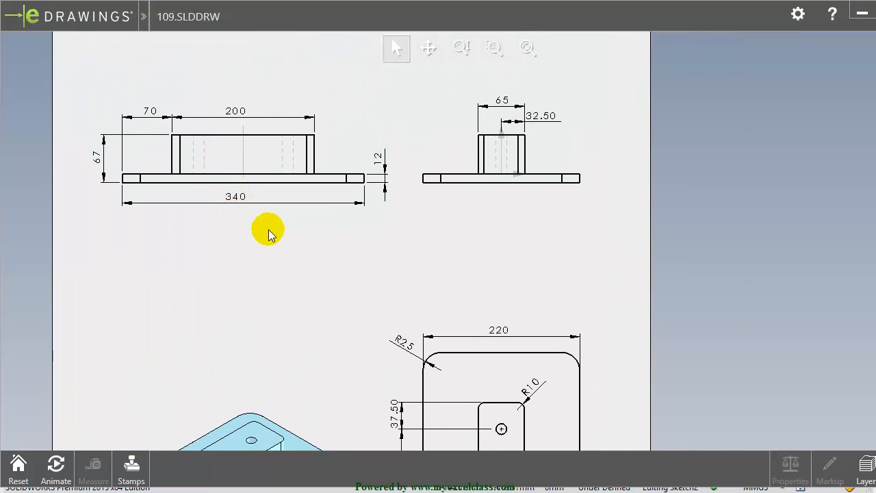
pyautogui.scroll(-3, 307, 250)
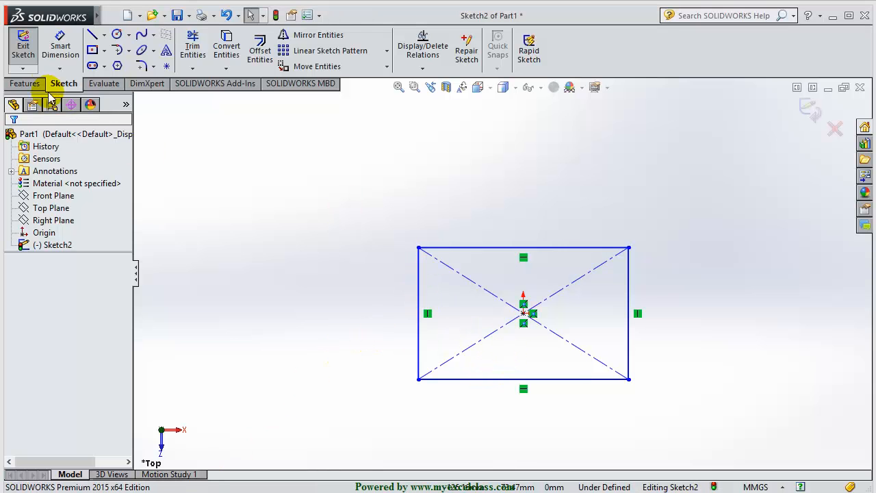
# Return to the SOLIDWORKS sketch and dimension the rectangle's upper horizontal edge to 220 mm with Smart Dimension.
pyautogui.click(59, 52)
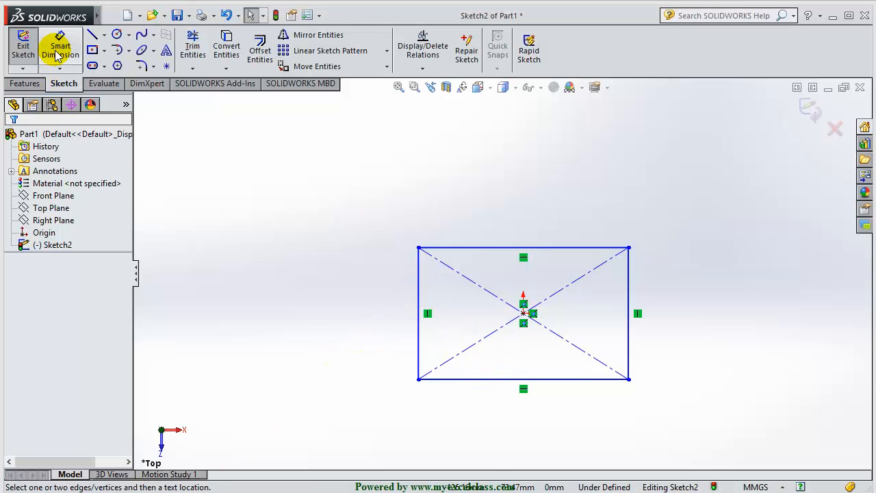
pyautogui.click(552, 251)
pyautogui.click(528, 205)
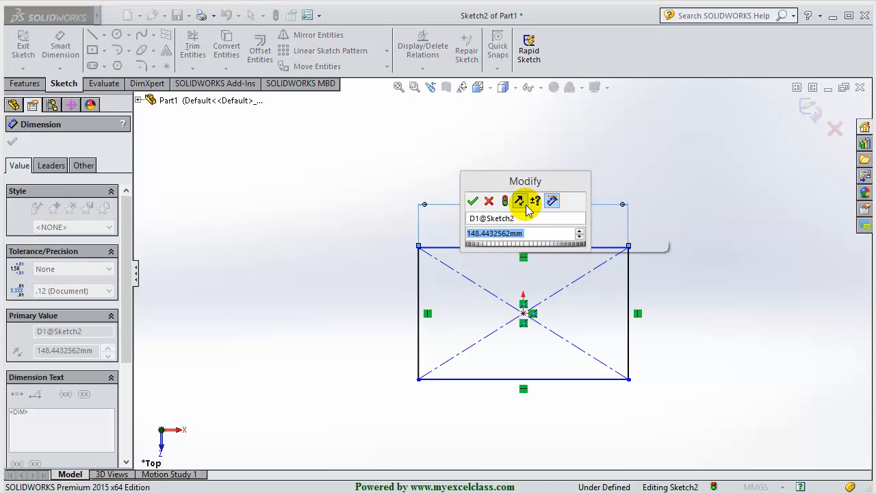
pyautogui.write('220')
pyautogui.press('Return')
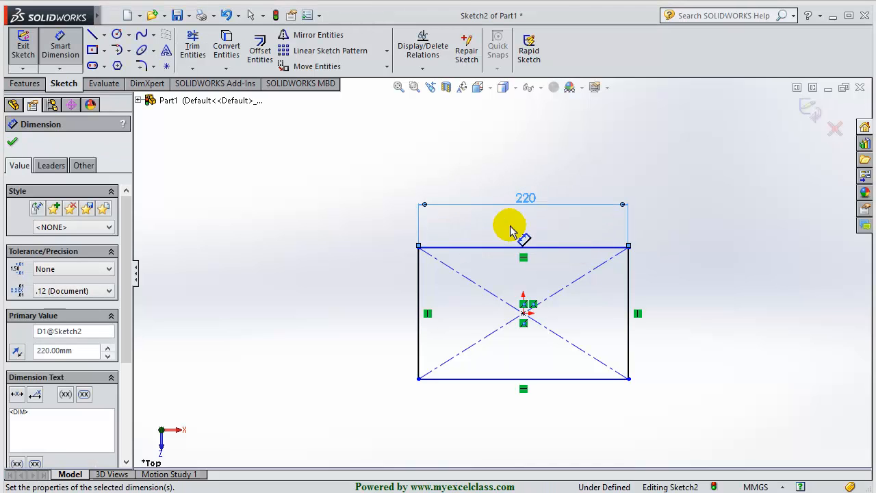
# Dimension the rectangle's left vertical edge to 320 mm and end the Smart Dimension command.
pyautogui.click(419, 305)
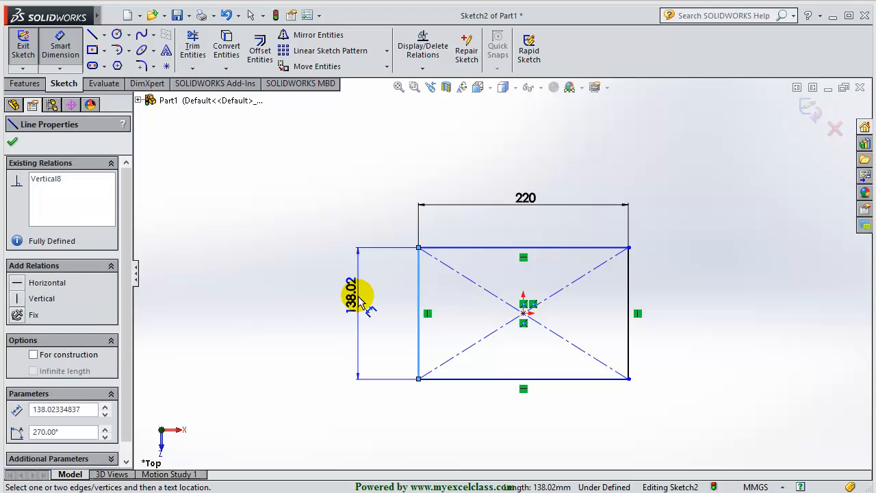
pyautogui.click(358, 300)
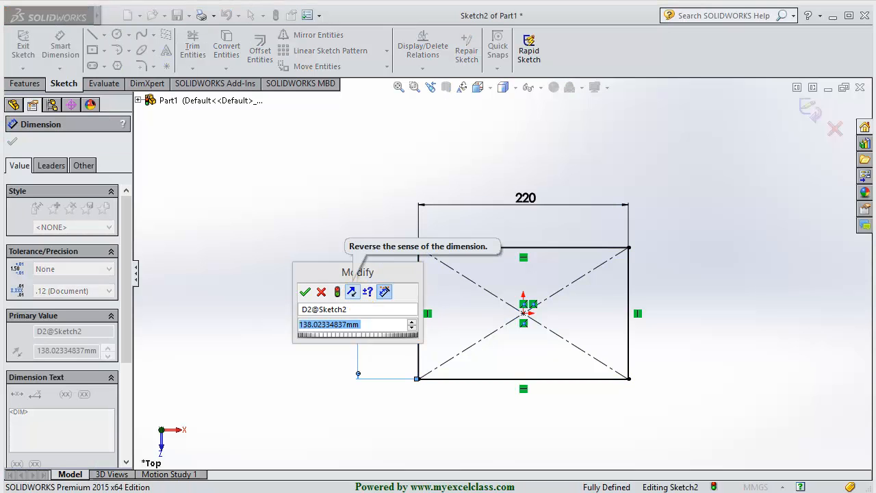
pyautogui.write('320')
pyautogui.press('Return')
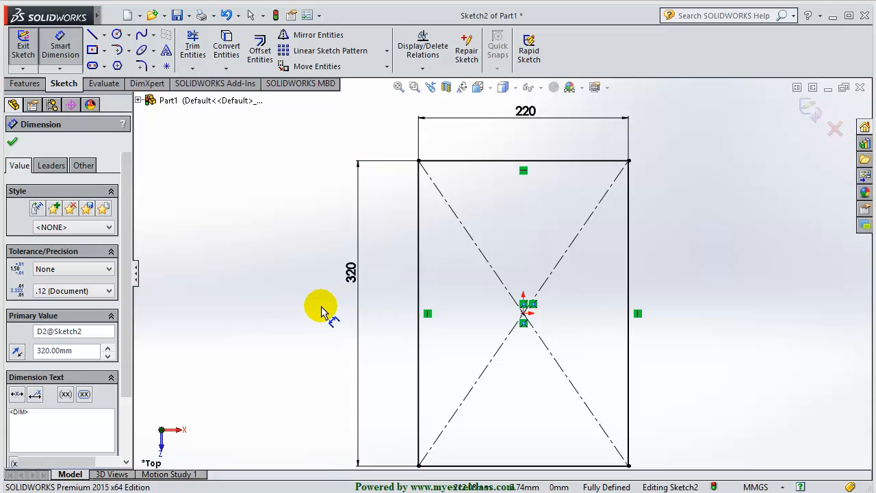
pyautogui.click(321, 306)
pyautogui.scroll(3, 321, 307)
pyautogui.scroll(-1, 624, 320)
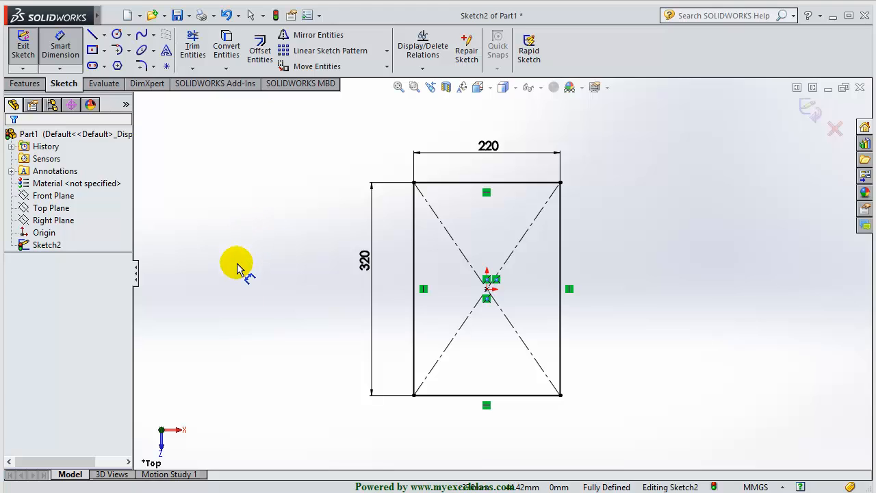
pyautogui.press('Escape')
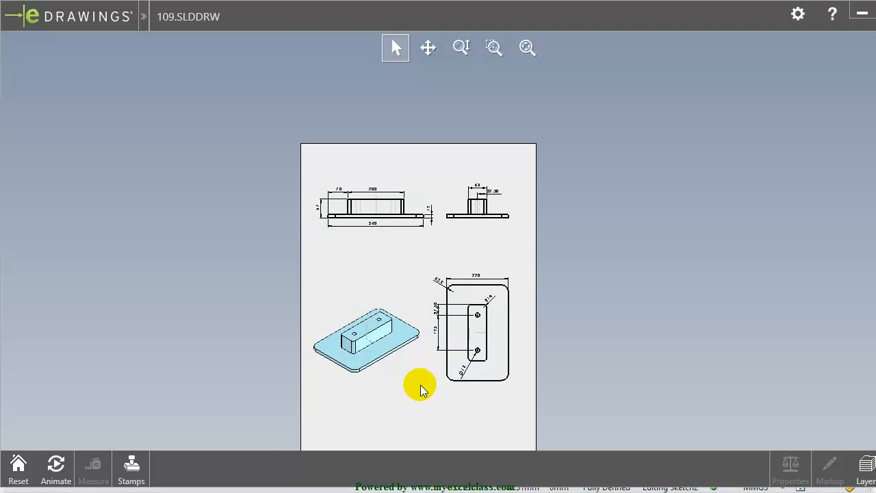
# Examine the rounded corners of the base plate in the plan view of drawing 109 in eDrawings.
pyautogui.scroll(-5, 506, 329)
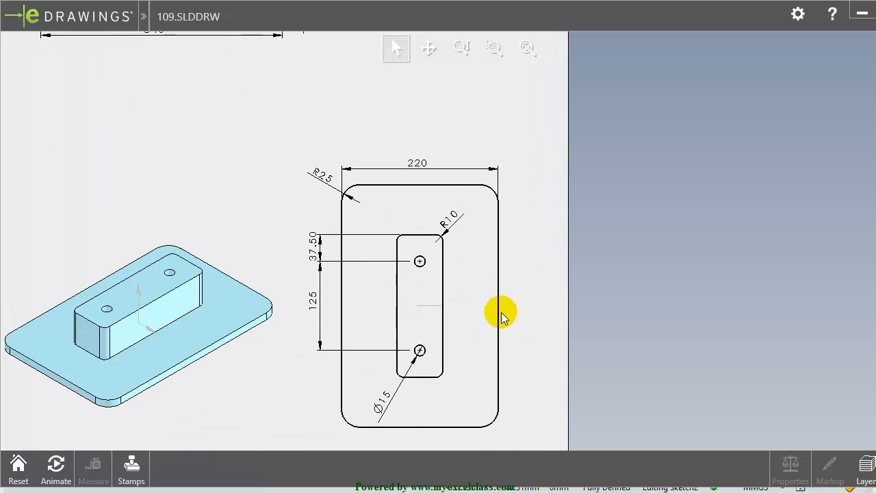
pyautogui.scroll(-5, 493, 226)
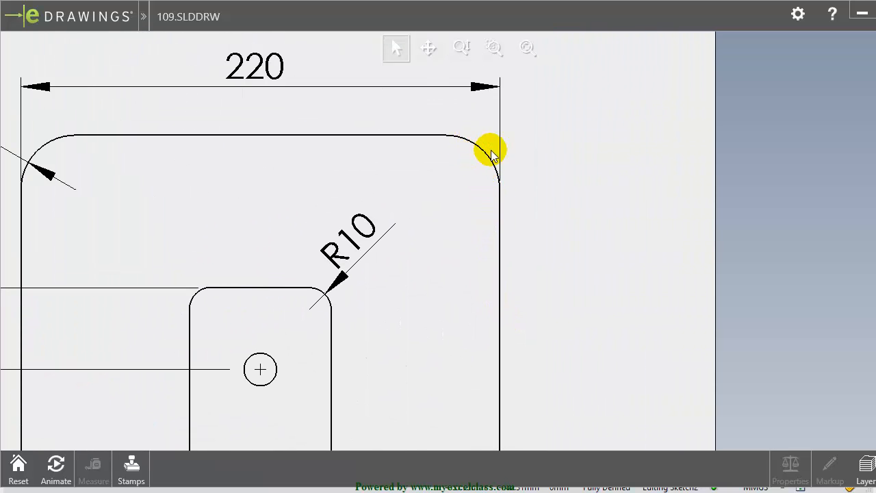
pyautogui.scroll(2, 474, 191)
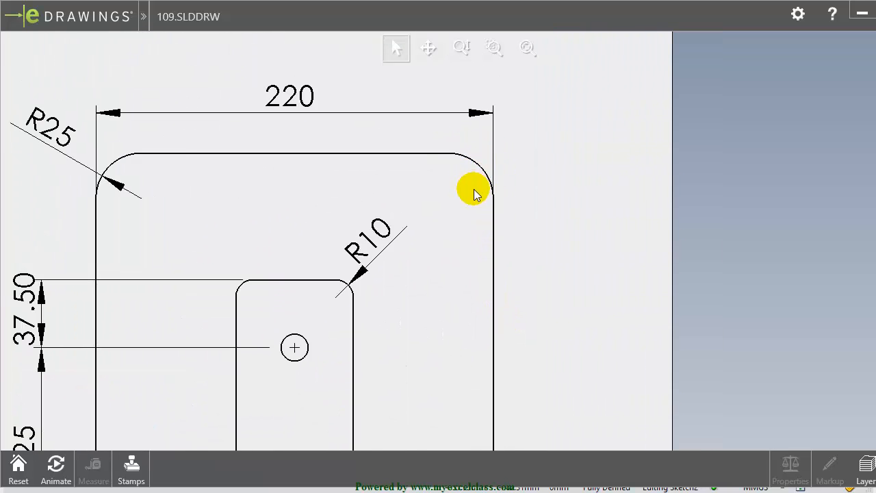
pyautogui.scroll(1, 473, 202)
pyautogui.scroll(3, 456, 240)
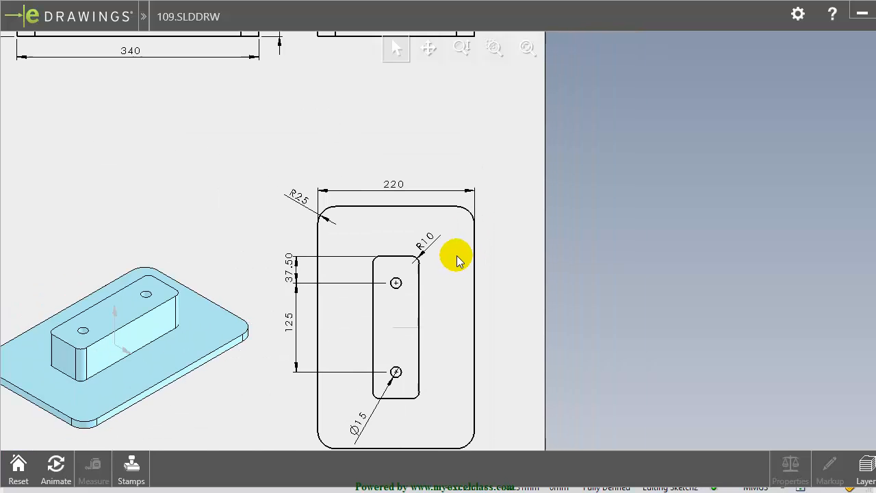
pyautogui.scroll(1, 452, 294)
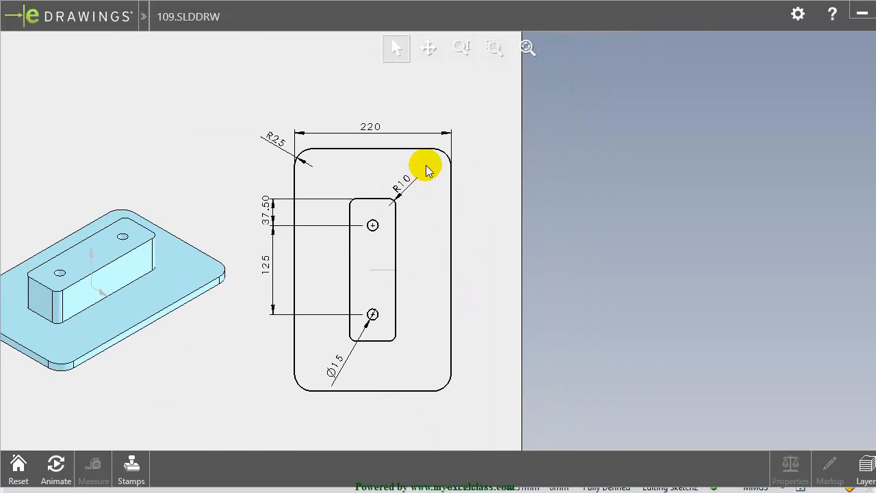
pyautogui.scroll(-4, 428, 167)
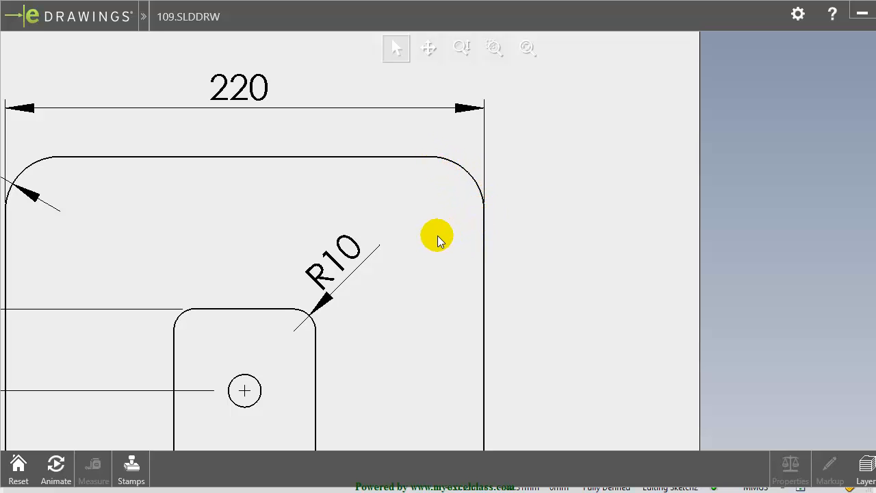
pyautogui.scroll(6, 439, 241)
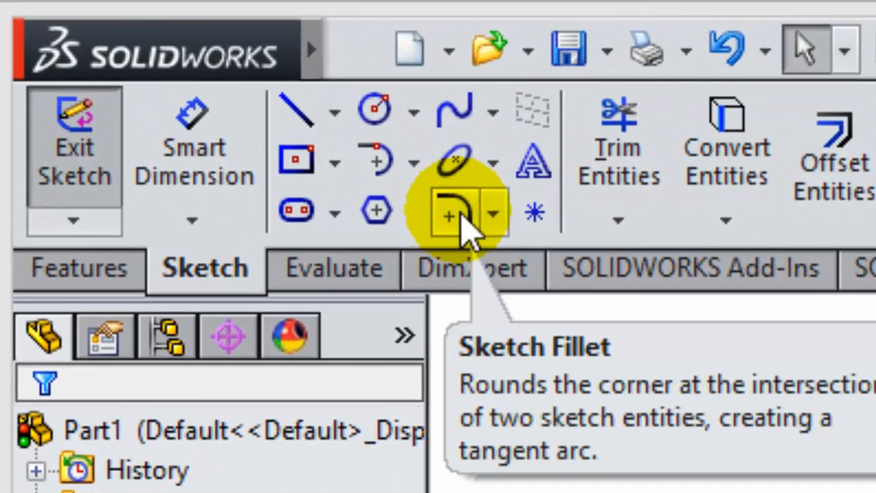
# Start a Sketch Fillet in SOLIDWORKS, check the plate's corner radius callout in eDrawings, and set the fillet radius to 25 mm.
pyautogui.click(459, 199)
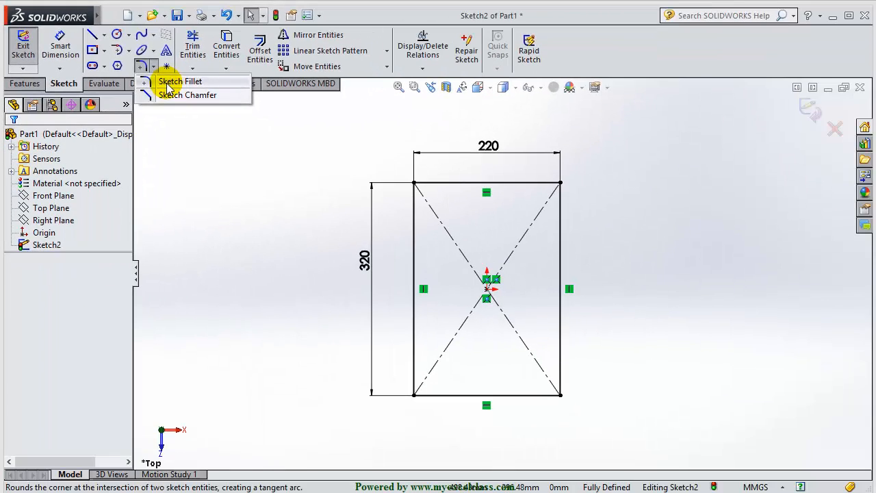
pyautogui.click(180, 81)
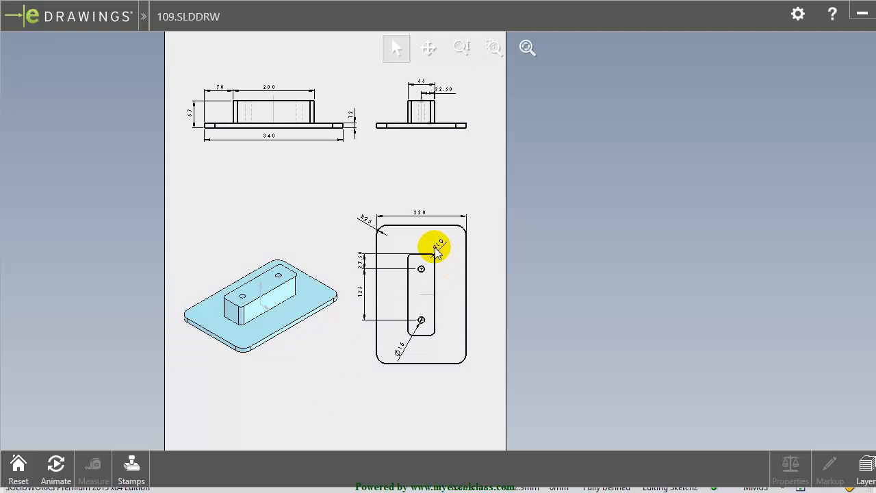
pyautogui.scroll(4, 431, 241)
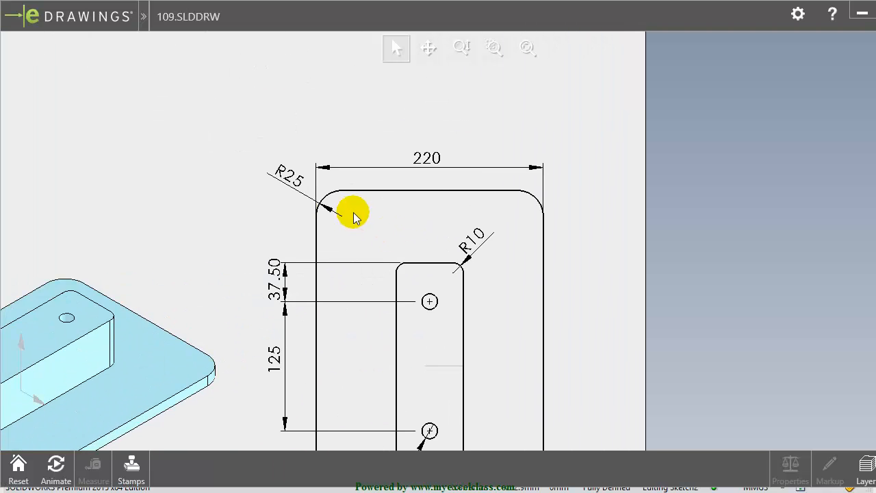
pyautogui.scroll(3, 328, 212)
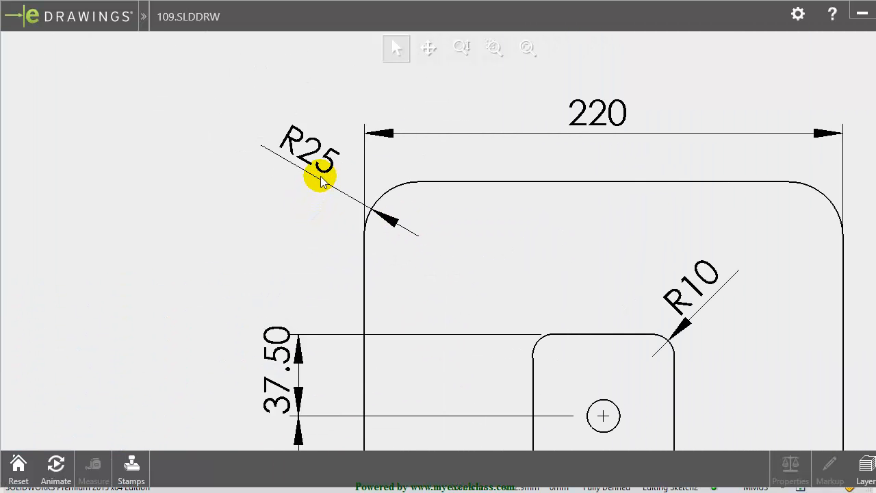
pyautogui.scroll(-8, 321, 179)
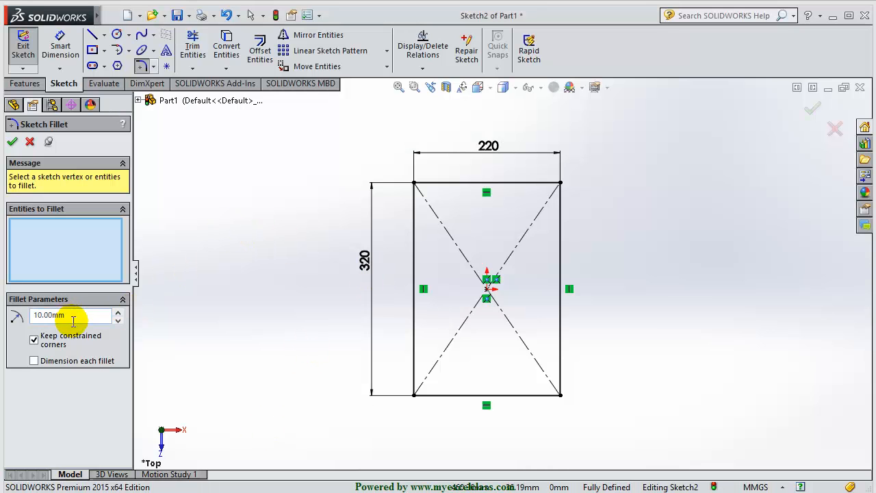
pyautogui.moveTo(68, 316); pyautogui.dragTo(33, 316)
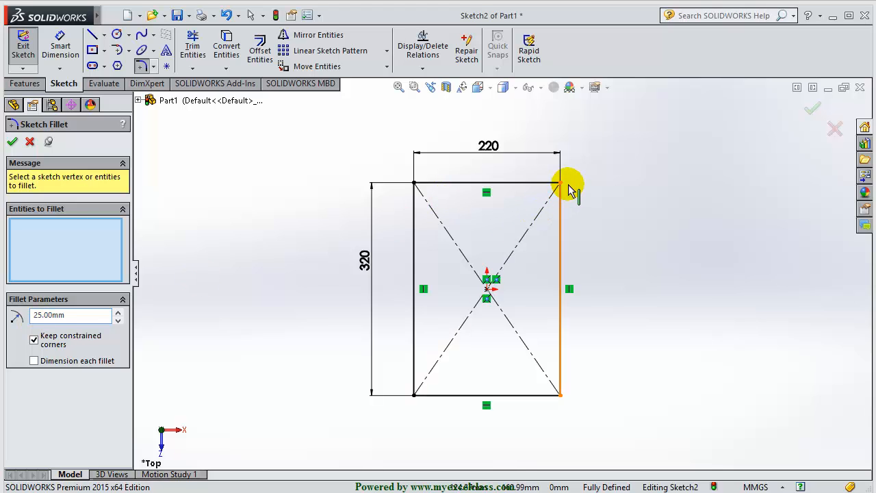
# Apply the 25 mm Sketch Fillet to all four corners of the rectangle and close the command.
pyautogui.scroll(-2, 567, 185)
pyautogui.scroll(-3, 548, 198)
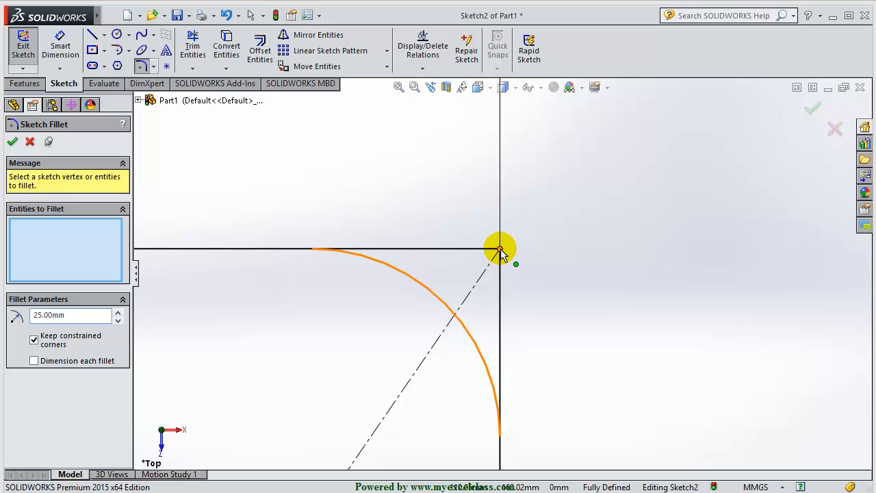
pyautogui.click(500, 250)
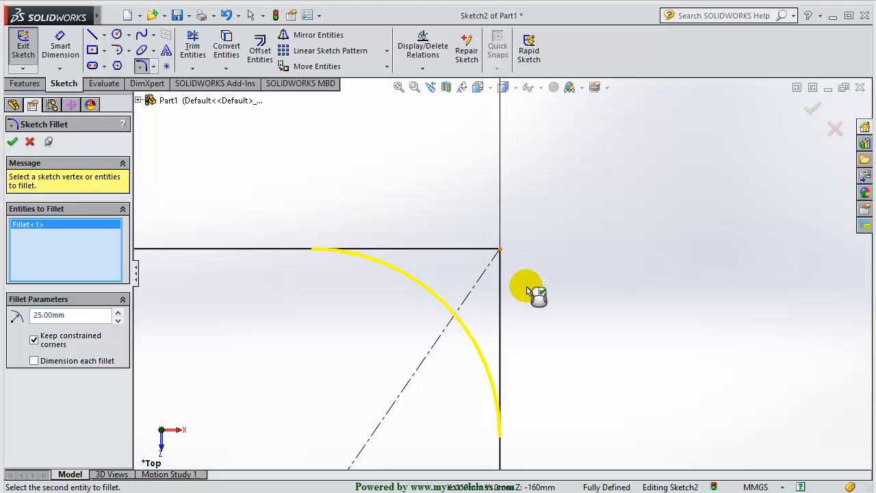
pyautogui.scroll(5, 505, 299)
pyautogui.scroll(4, 408, 307)
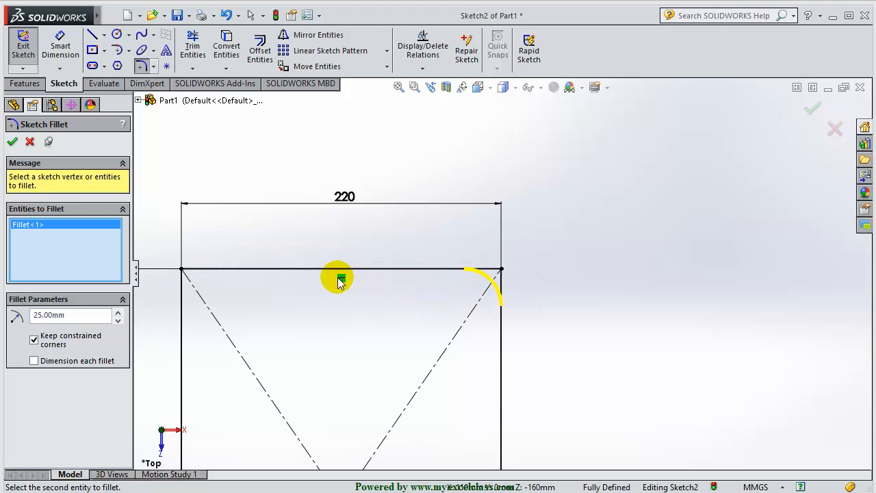
pyautogui.click(316, 273)
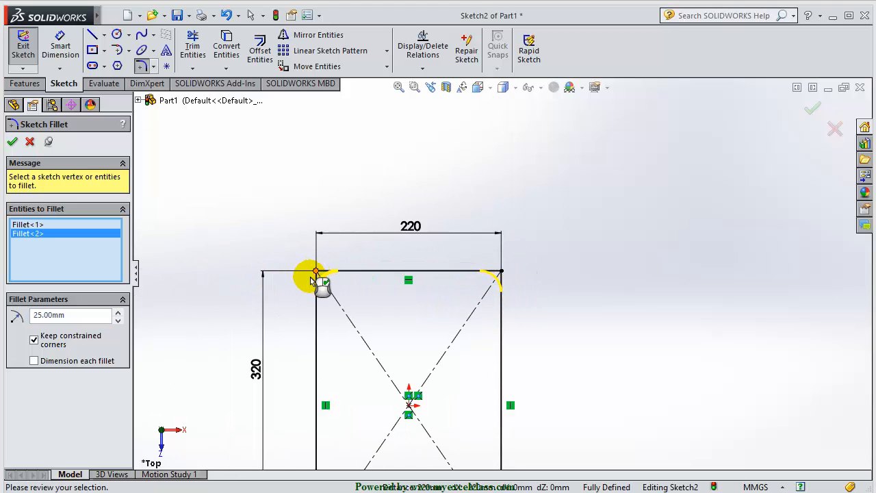
pyautogui.scroll(3, 313, 282)
pyautogui.scroll(-2, 498, 438)
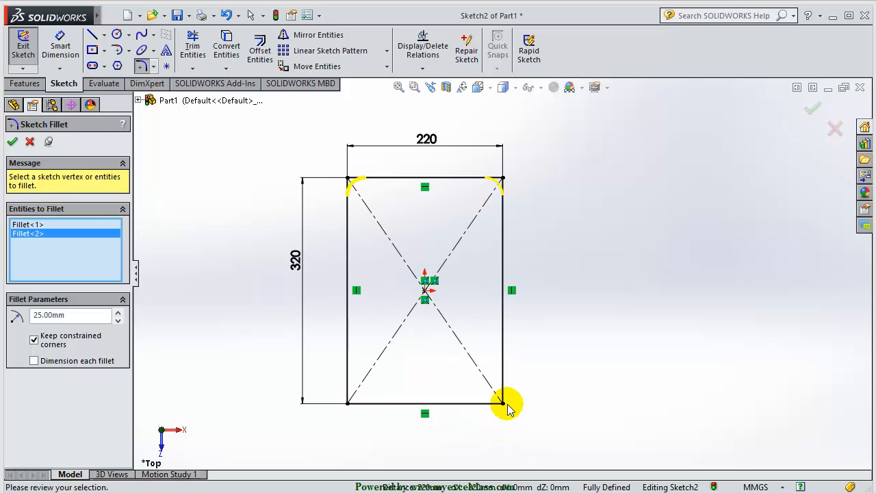
pyautogui.click(503, 404)
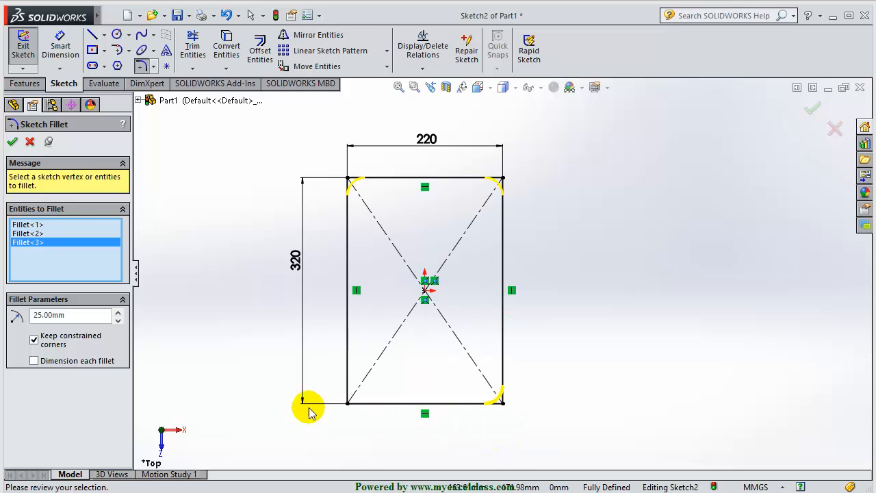
pyautogui.click(347, 404)
pyautogui.click(13, 143)
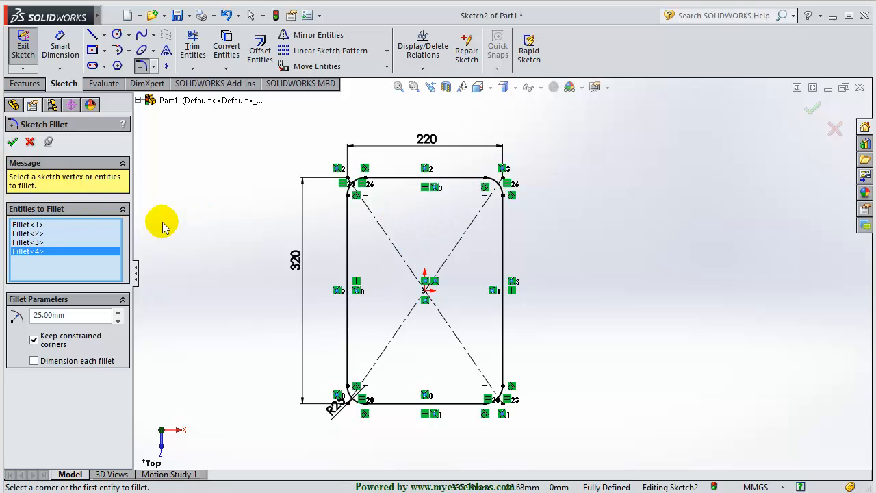
pyautogui.click(21, 141)
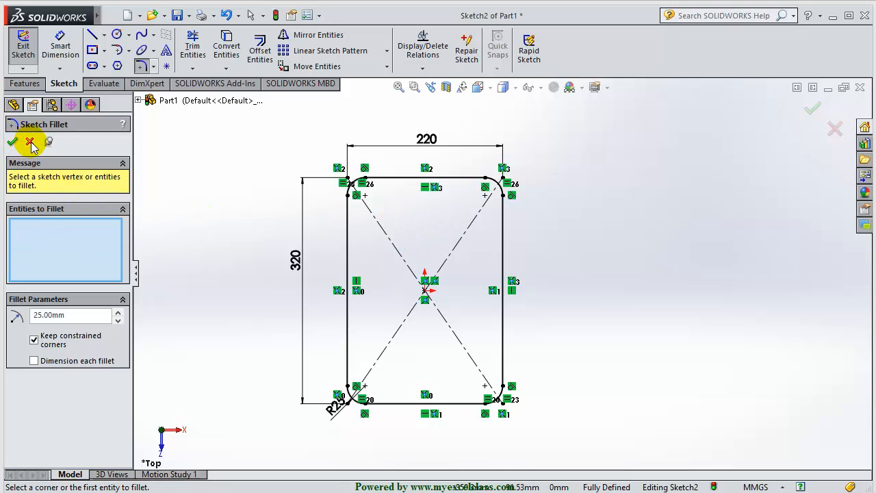
pyautogui.click(30, 143)
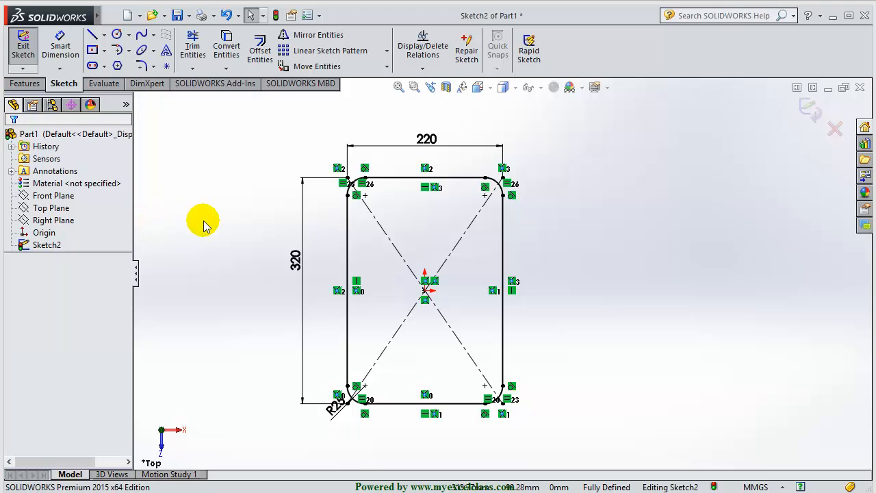
# Undo the 25 mm corner fillets on the rectangle and clear the selection.
pyautogui.scroll(-2, 385, 191)
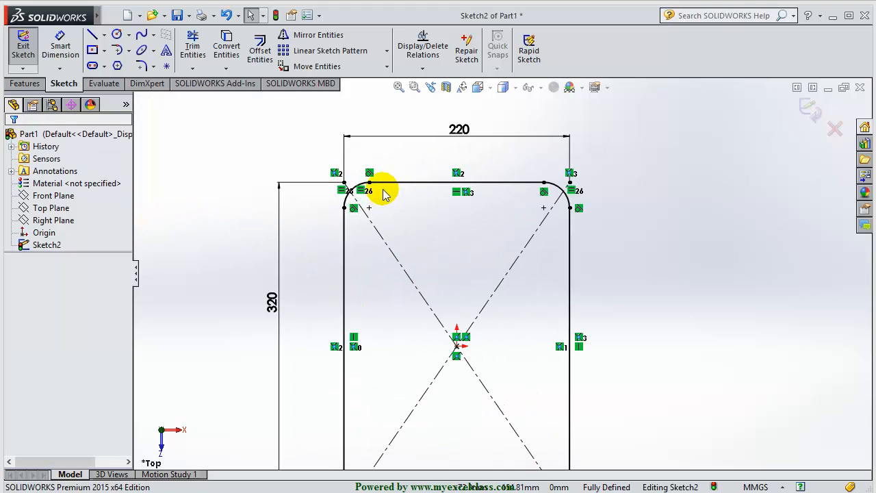
pyautogui.scroll(-2, 430, 236)
pyautogui.scroll(3, 430, 236)
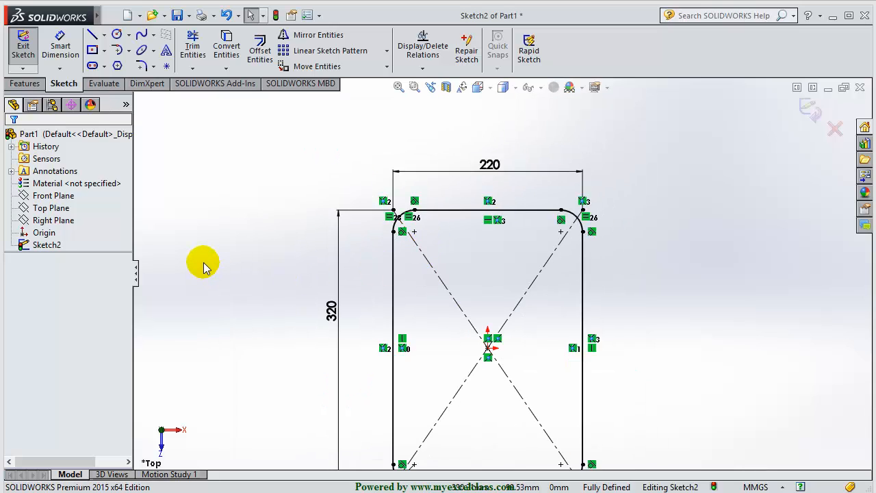
pyautogui.hotkey('ctrl', 'z')
pyautogui.click(265, 255)
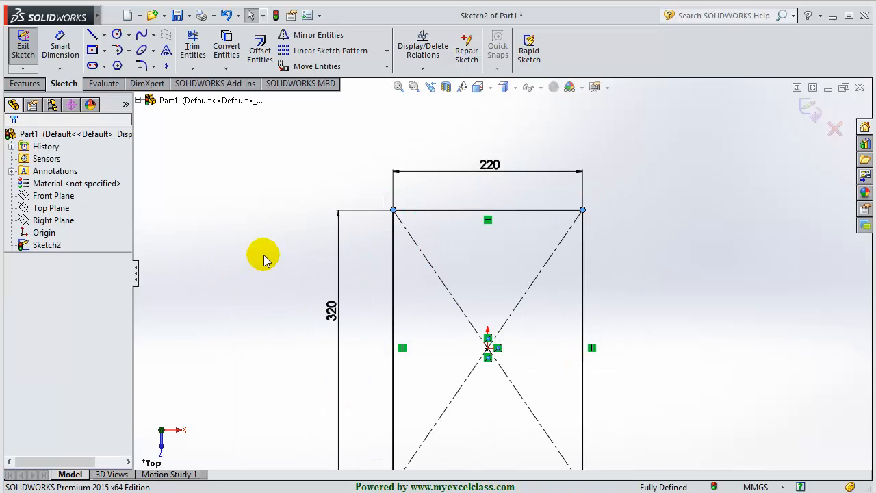
# Set up a Sketch Chamfer using distance-distance with equal distance enabled and a distance of 25 mm.
pyautogui.click(153, 66)
pyautogui.click(164, 95)
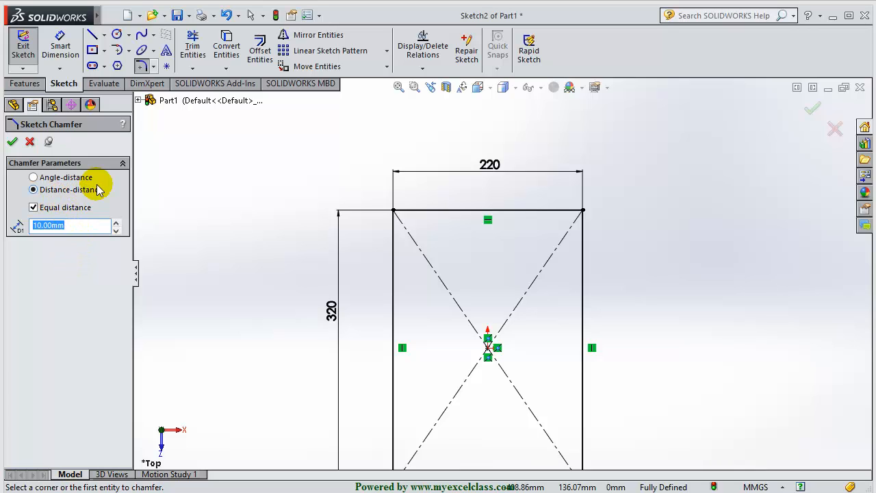
pyautogui.click(33, 208)
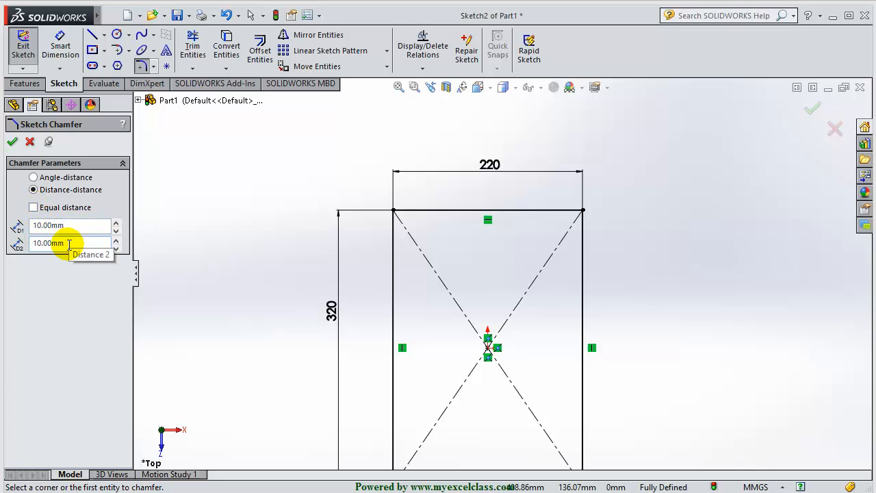
pyautogui.click(34, 208)
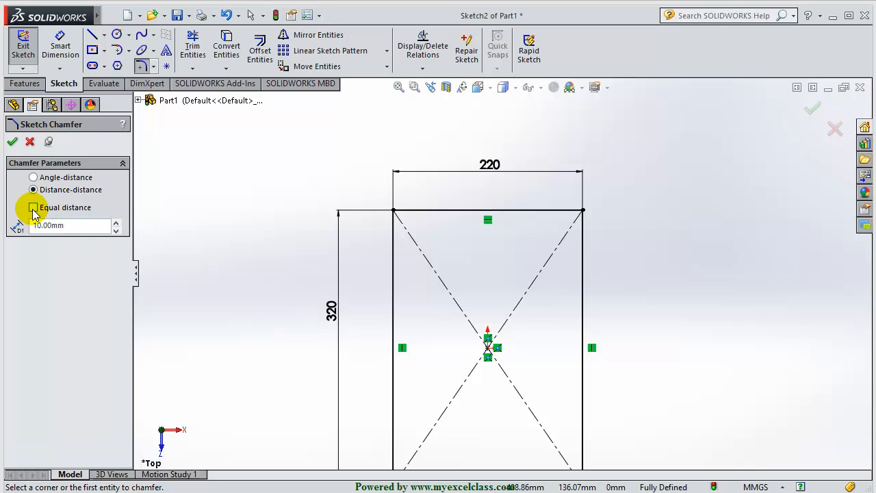
pyautogui.moveTo(79, 225); pyautogui.dragTo(21, 229)
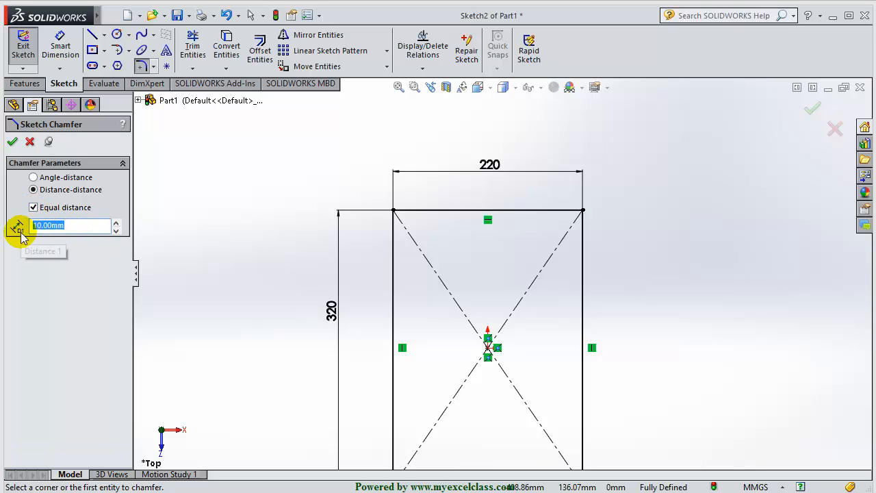
pyautogui.write('25')
pyautogui.press('Return')
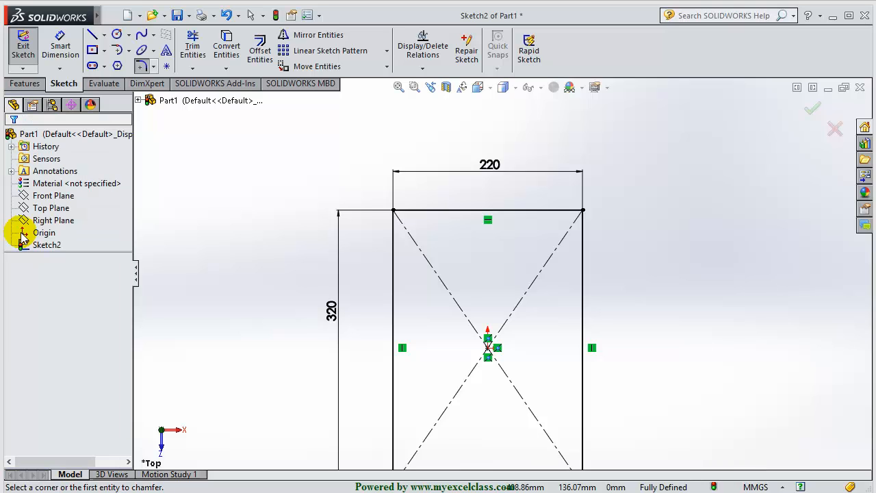
# Apply the 25 mm equal-distance Sketch Chamfer to the rectangle's upper-right corner.
pyautogui.click(155, 67)
pyautogui.click(188, 95)
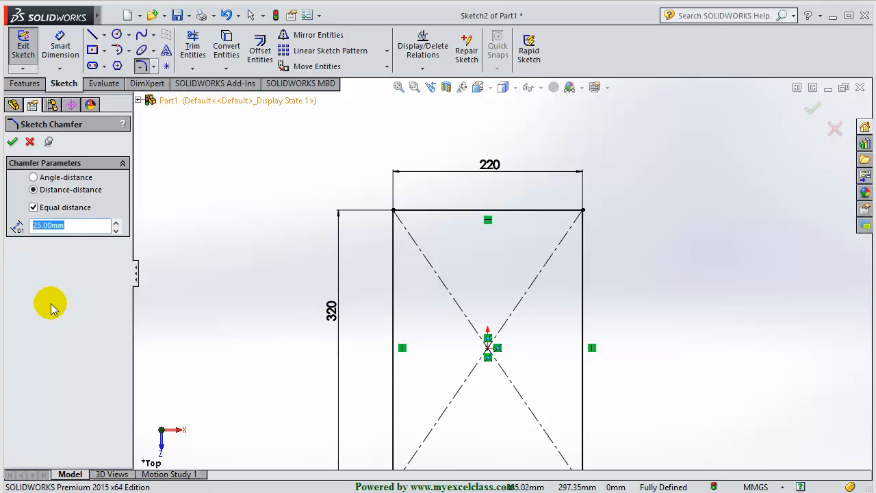
pyautogui.click(583, 211)
pyautogui.scroll(-3, 575, 218)
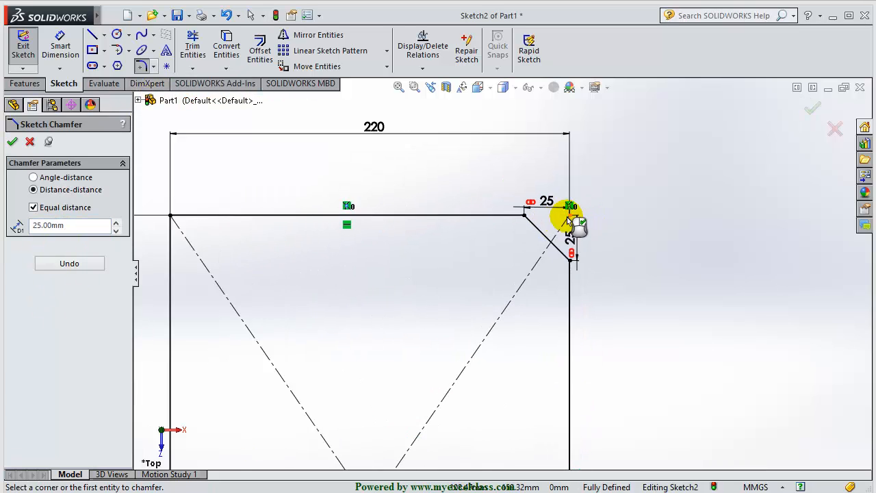
pyautogui.scroll(-4, 571, 220)
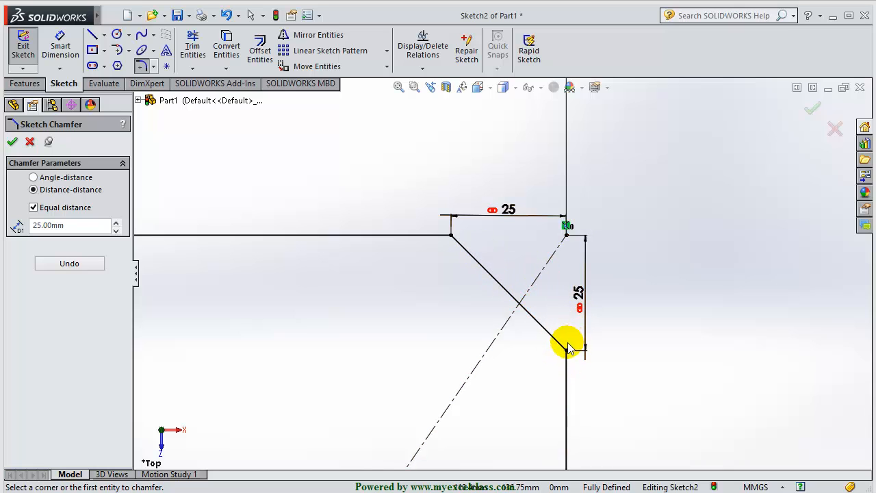
# Draw a vertical centerline about 18 mm long upward from the chamfer's lower endpoint toward the original corner.
pyautogui.click(104, 36)
pyautogui.click(116, 62)
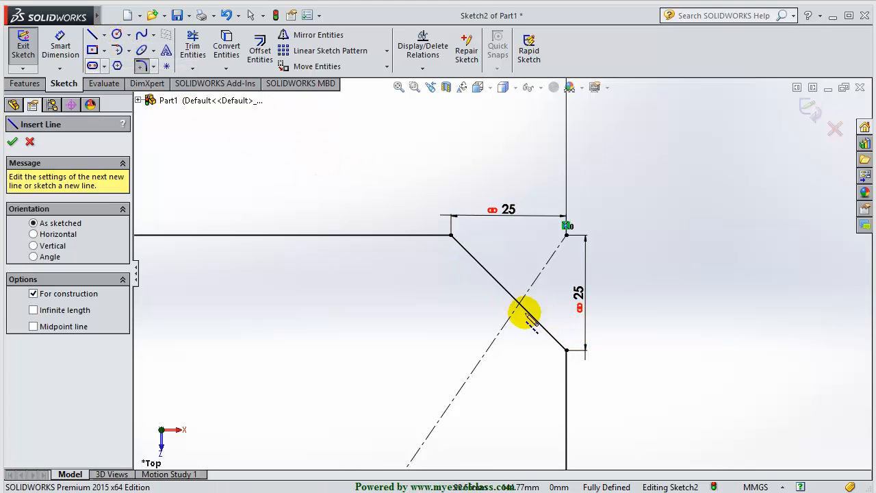
pyautogui.moveTo(567, 351); pyautogui.dragTo(566, 267)
pyautogui.press('Escape')
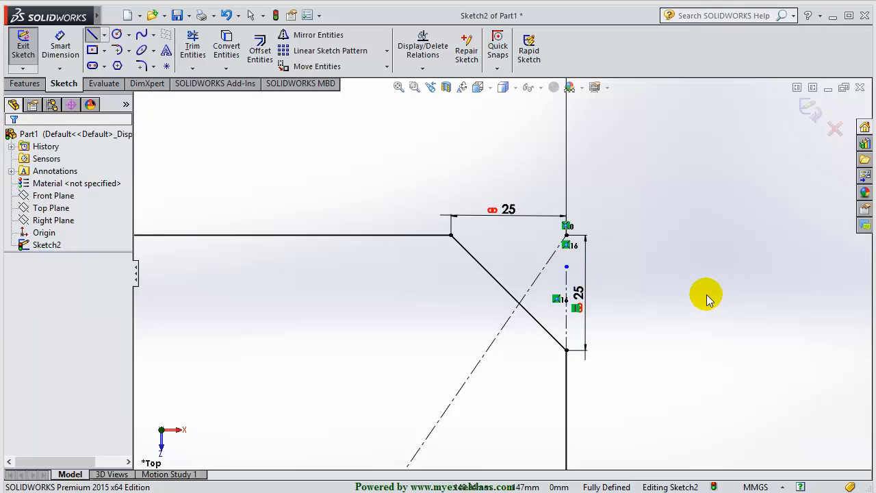
# Dimension the angle between the chamfer line and the vertical centerline as a driven dimension.
pyautogui.click(60, 46)
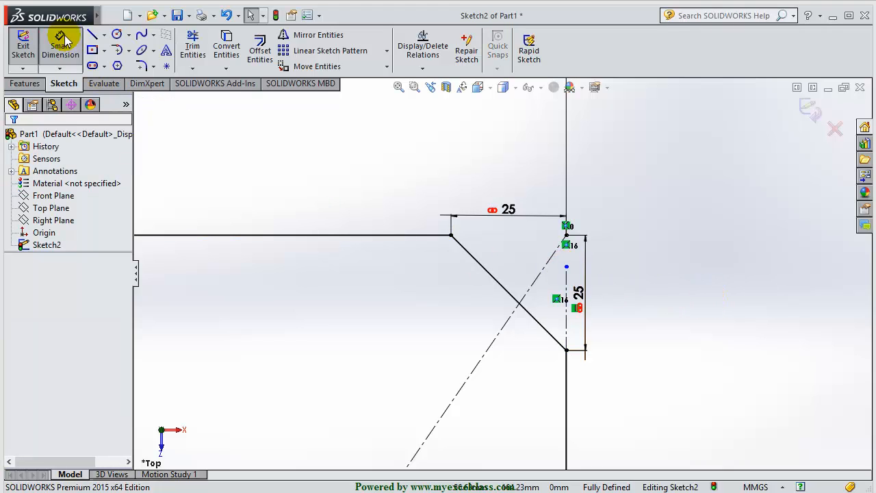
pyautogui.click(552, 336)
pyautogui.click(566, 312)
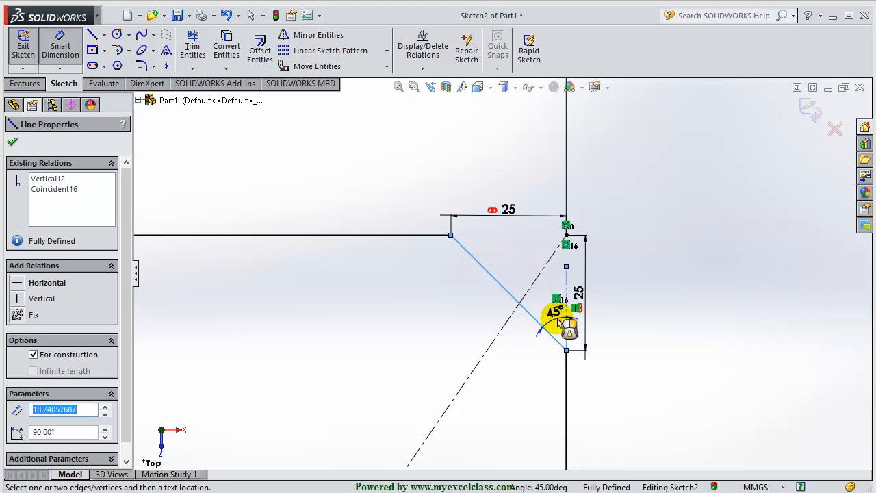
pyautogui.click(559, 320)
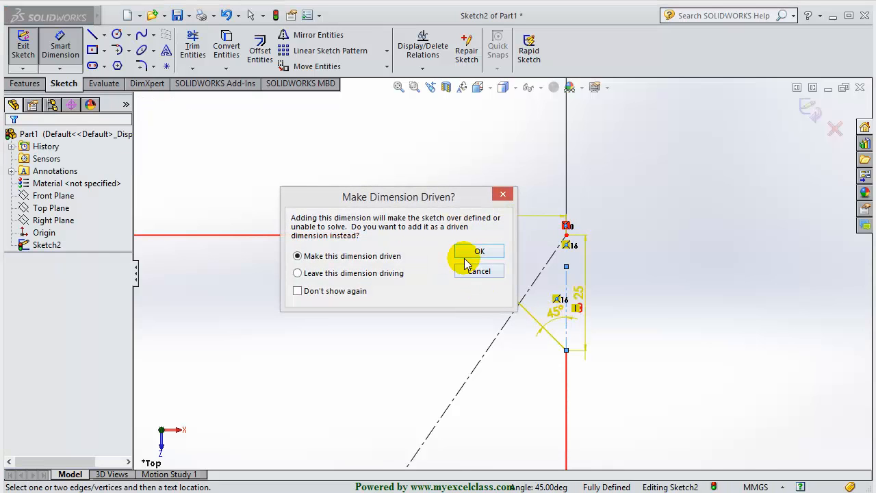
pyautogui.click(476, 250)
# Delete the driven angle dimension and the vertical centerline at the chamfer, and end Smart Dimension.
pyautogui.click(562, 319)
pyautogui.press('Delete')
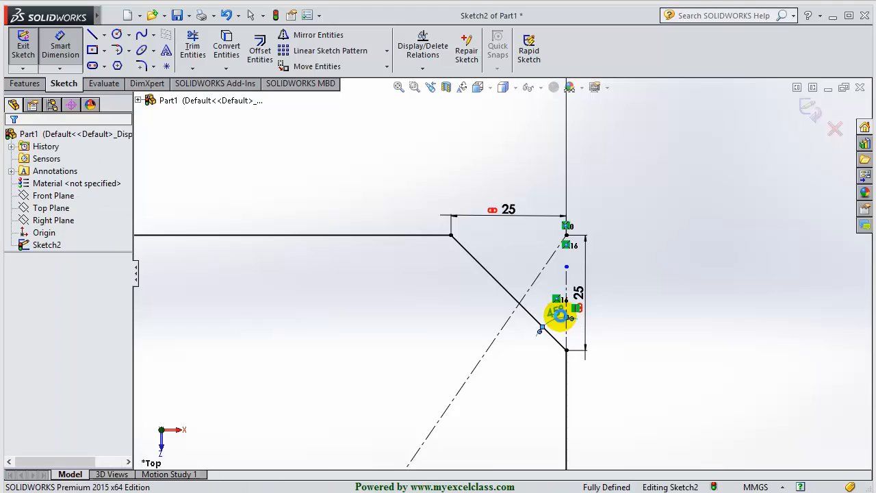
pyautogui.click(568, 330)
pyautogui.press('Delete')
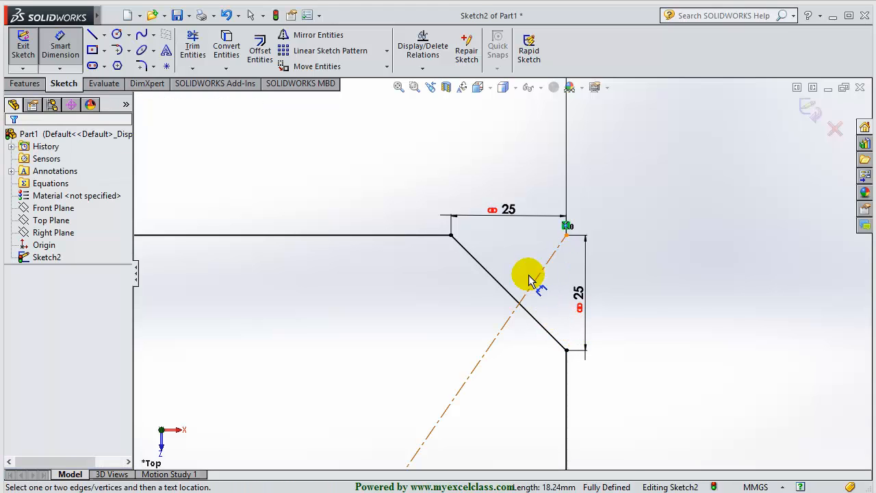
pyautogui.scroll(4, 503, 254)
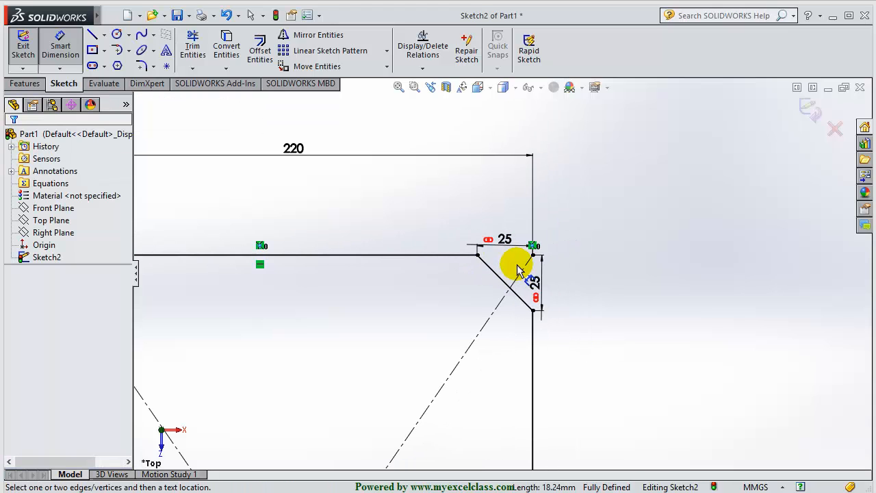
pyautogui.press('Escape')
pyautogui.scroll(4, 431, 314)
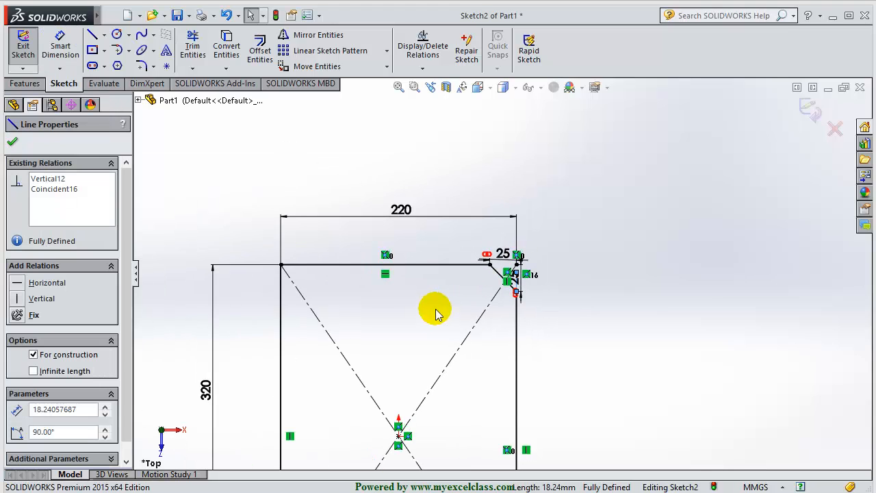
# Undo the edits at the upper-right corner back through the equal-distance chamfer and clear the selection.
pyautogui.click(441, 308)
pyautogui.click(441, 306)
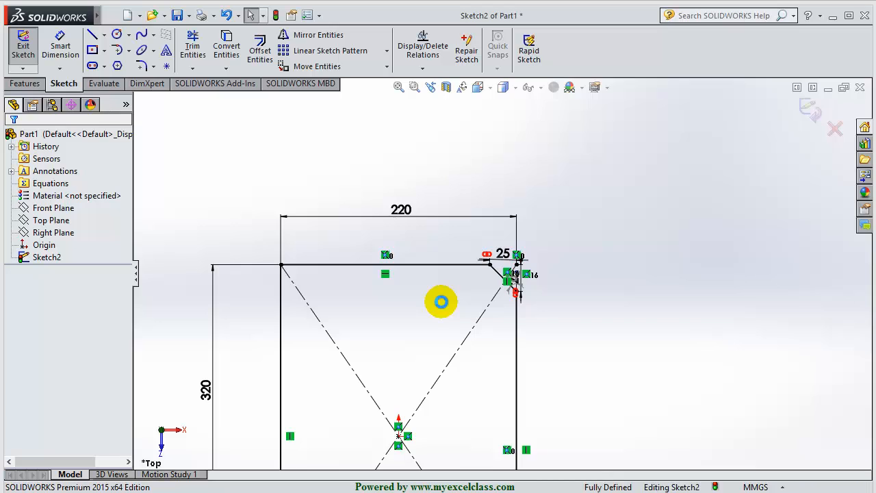
pyautogui.hotkey('ctrl', 'z')
pyautogui.hotkey('ctrl', 'z')
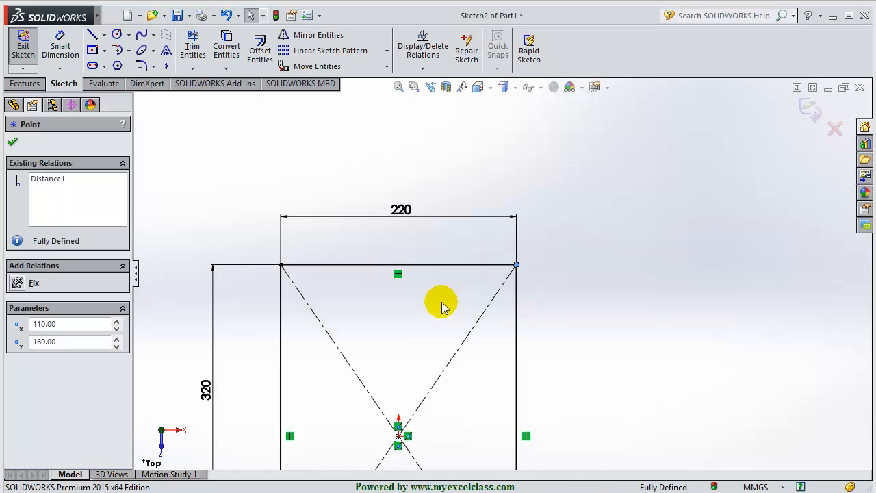
pyautogui.press('Escape')
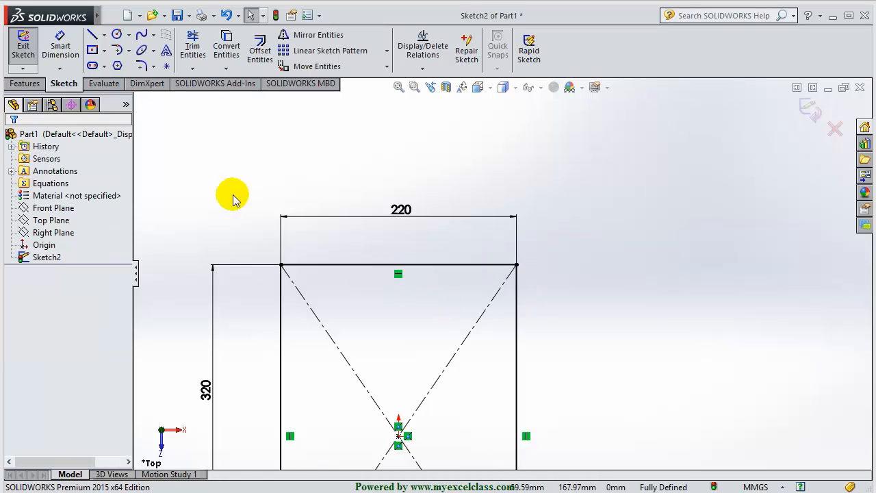
# Apply a distance-distance Sketch Chamfer with unequal distances of 25 mm and 15 mm to the rectangle's upper-right corner.
pyautogui.click(154, 67)
pyautogui.click(163, 95)
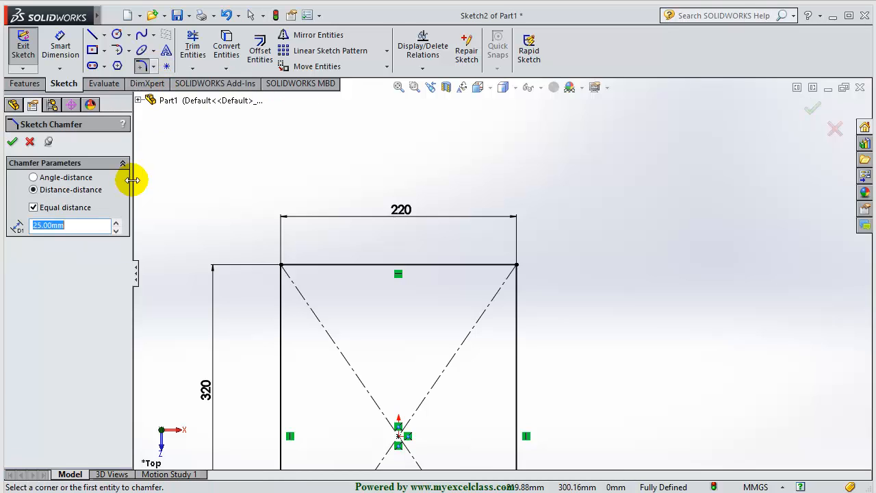
pyautogui.click(33, 207)
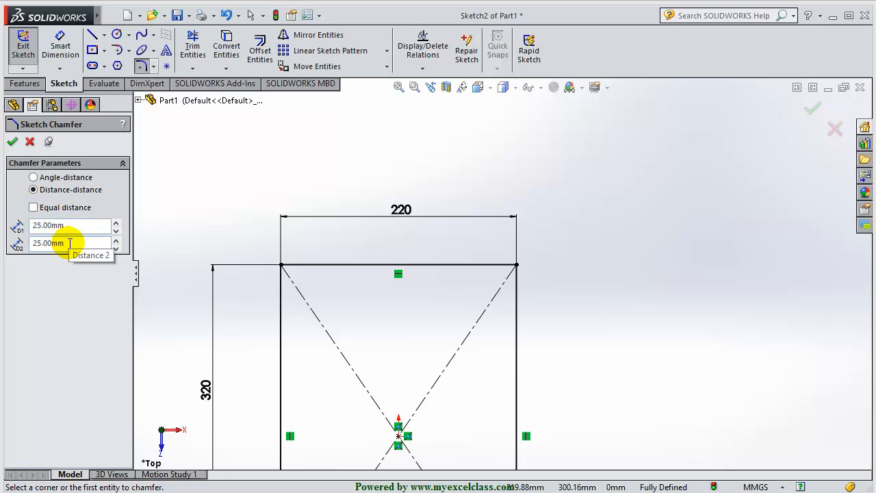
pyautogui.moveTo(69, 243); pyautogui.dragTo(30, 253)
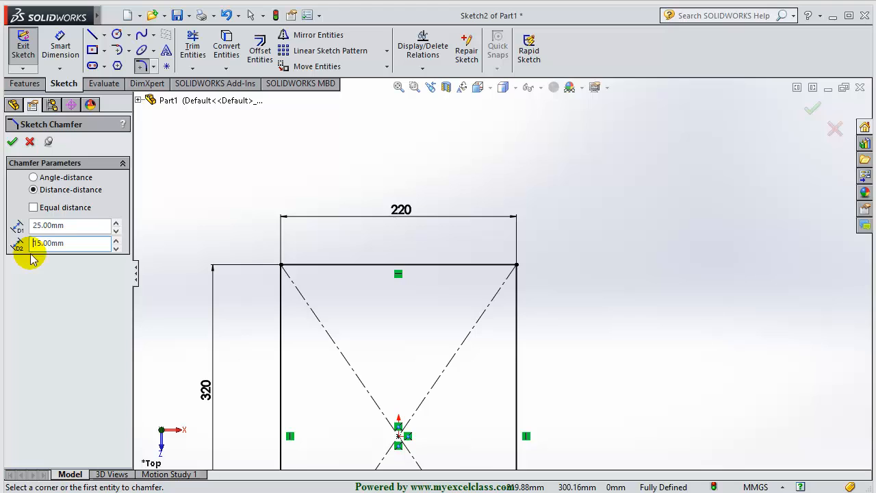
pyautogui.click(517, 266)
pyautogui.scroll(-2, 514, 277)
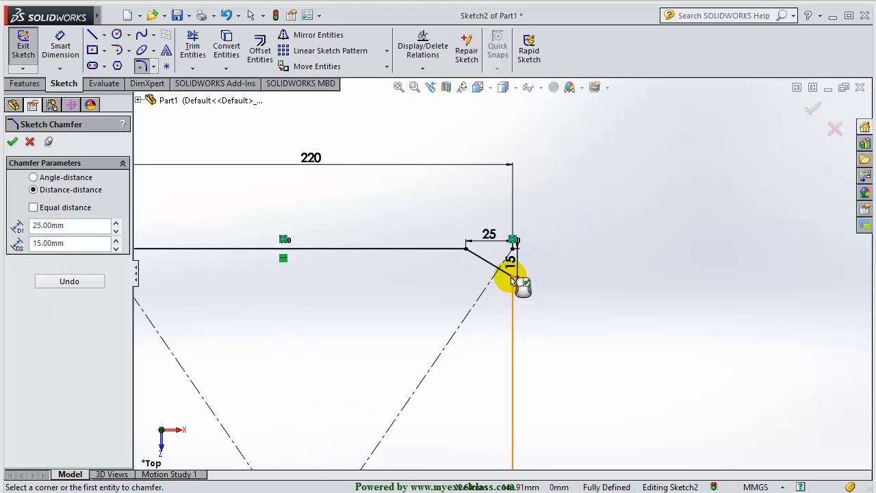
pyautogui.scroll(-2, 512, 279)
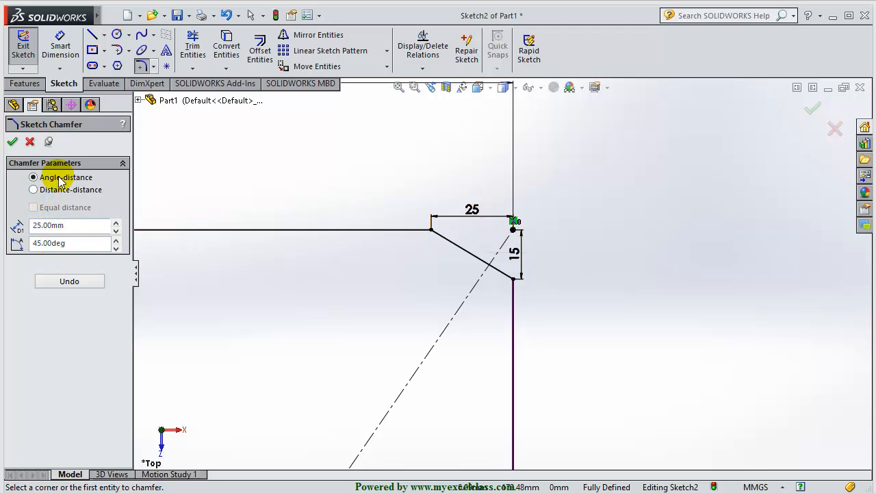
# Close the Sketch Chamfer command and undo the 25 by 15 mm chamfer.
pyautogui.click(13, 141)
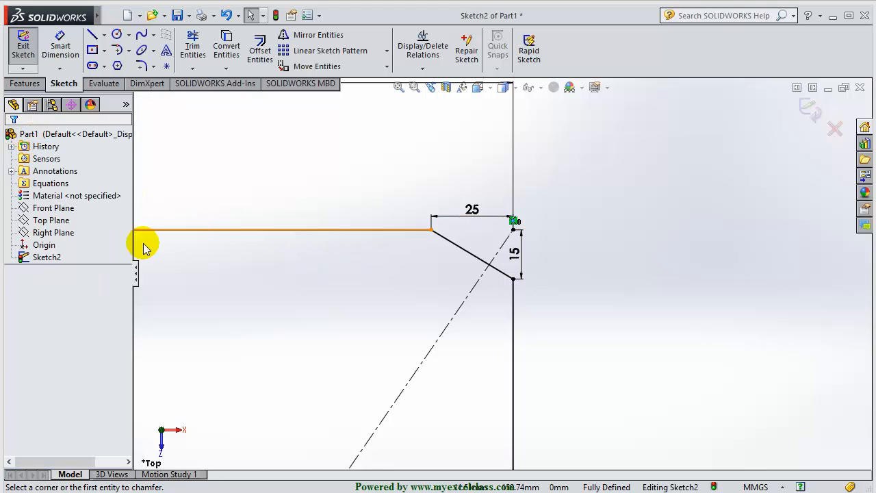
pyautogui.hotkey('ctrl', 'z')
pyautogui.click(316, 283)
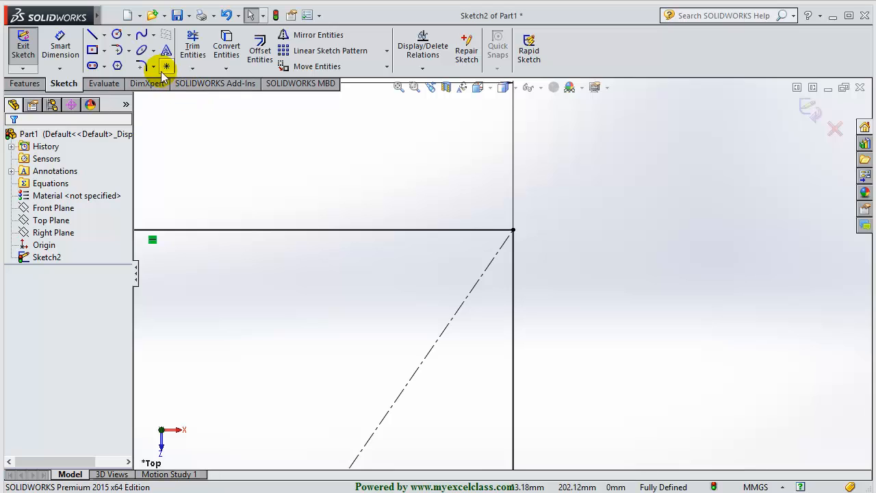
# Apply an angle-distance Sketch Chamfer of 25 mm at 65 degrees to the rectangle's upper-right corner.
pyautogui.click(153, 67)
pyautogui.click(167, 96)
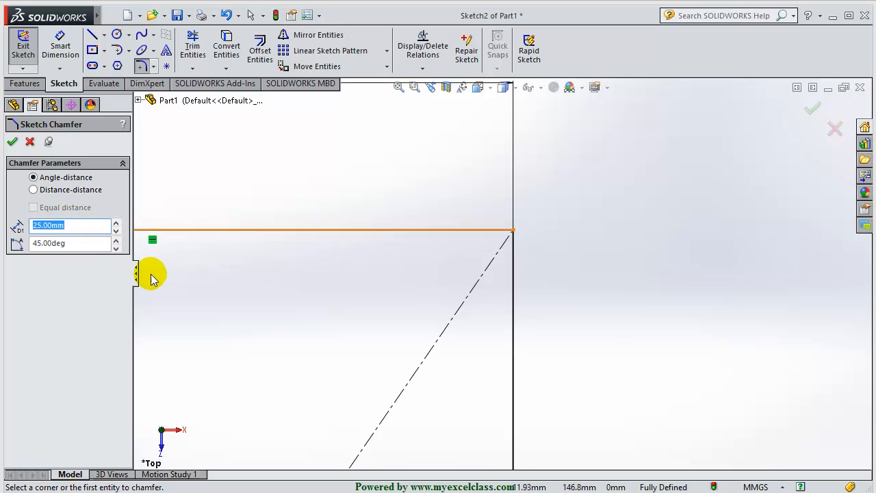
pyautogui.click(70, 244)
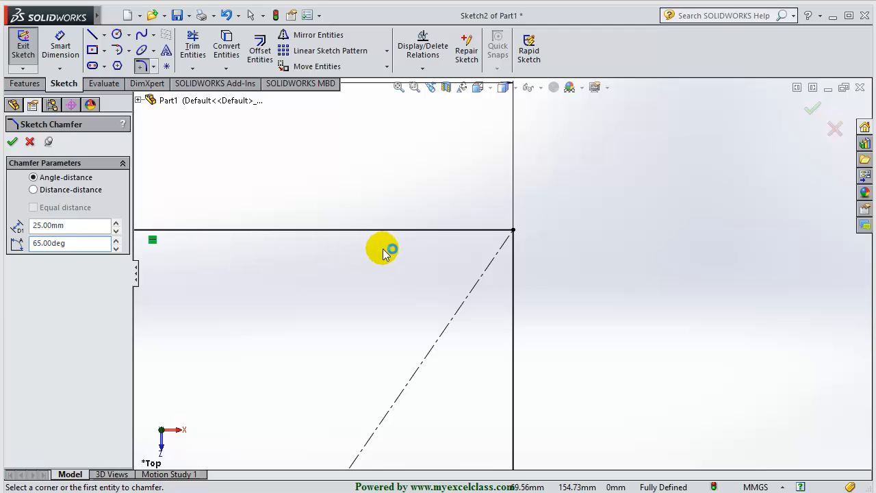
pyautogui.click(514, 231)
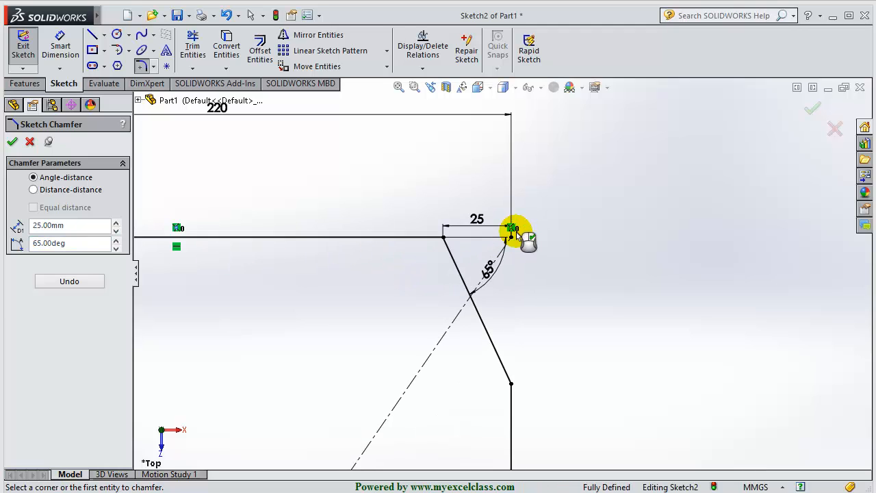
pyautogui.scroll(-2, 483, 276)
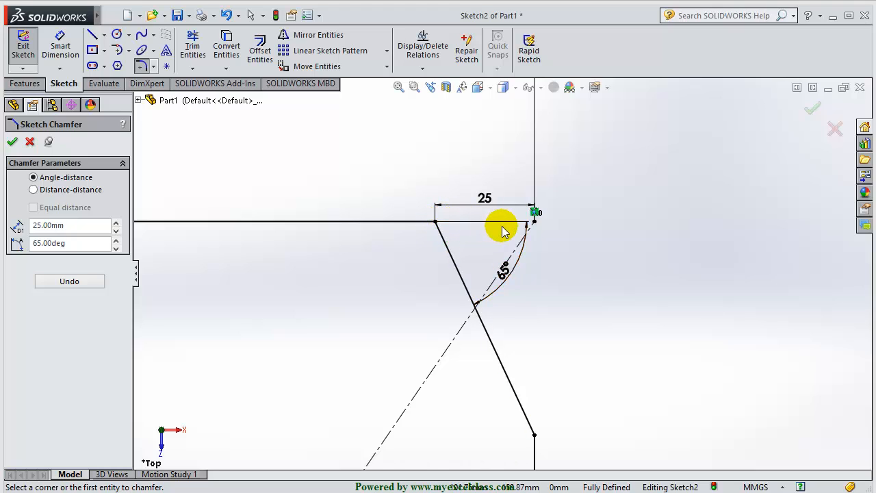
pyautogui.scroll(-2, 495, 231)
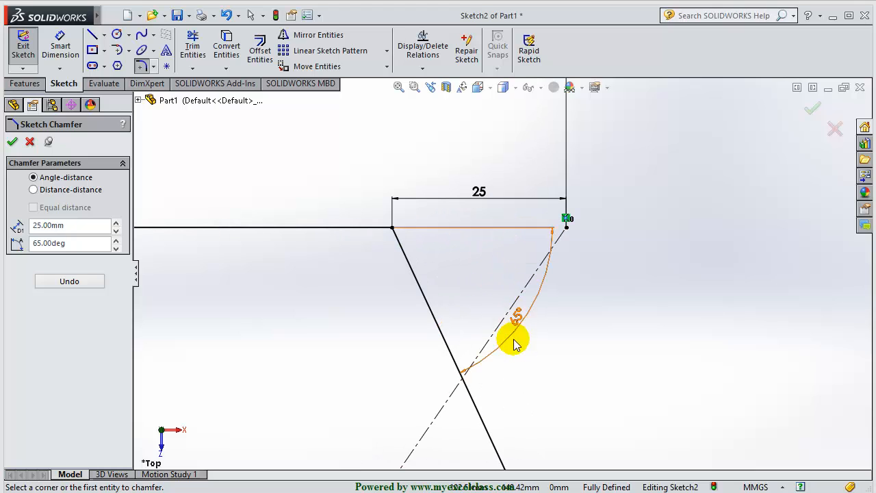
# Close the Sketch Chamfer command and undo the 25 mm by 65-degree chamfer at the rectangle's upper-right corner.
pyautogui.scroll(3, 505, 332)
pyautogui.scroll(3, 504, 334)
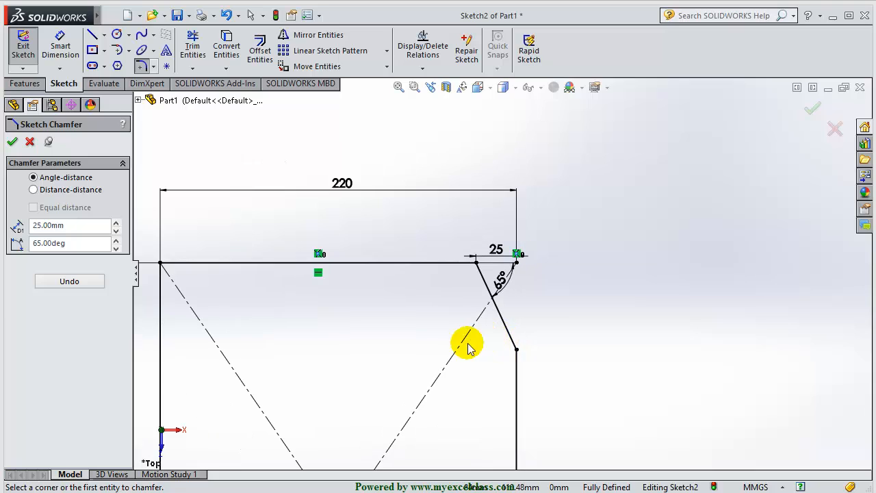
pyautogui.click(30, 143)
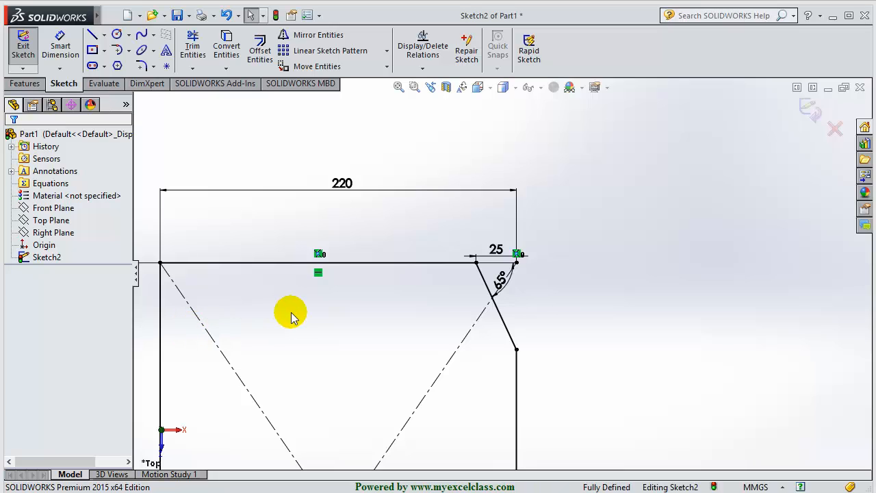
pyautogui.hotkey('ctrl', 'z')
pyautogui.click(344, 327)
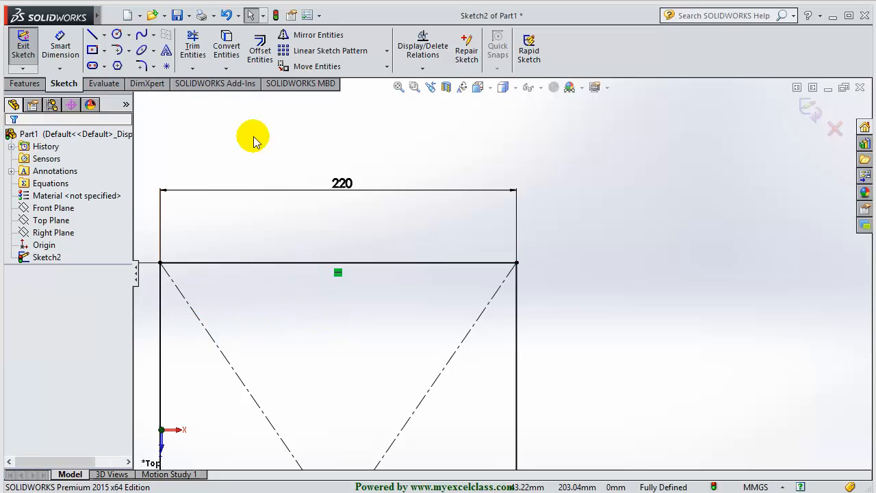
# Apply a 25 mm Sketch Fillet to the rectangle's upper-right and upper-left corners.
pyautogui.click(141, 66)
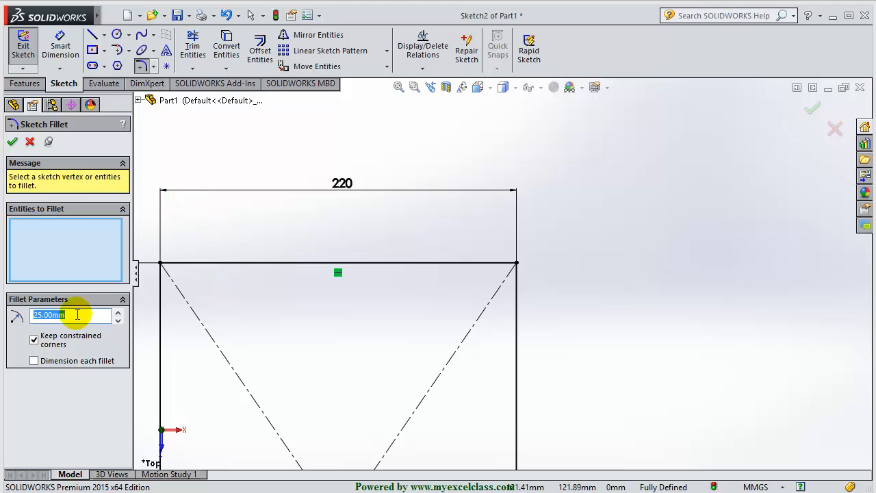
pyautogui.scroll(3, 310, 309)
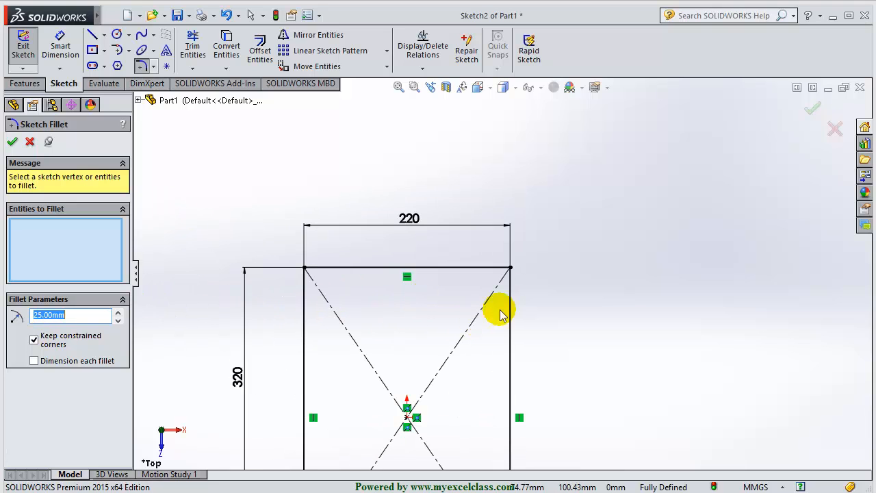
pyautogui.click(510, 268)
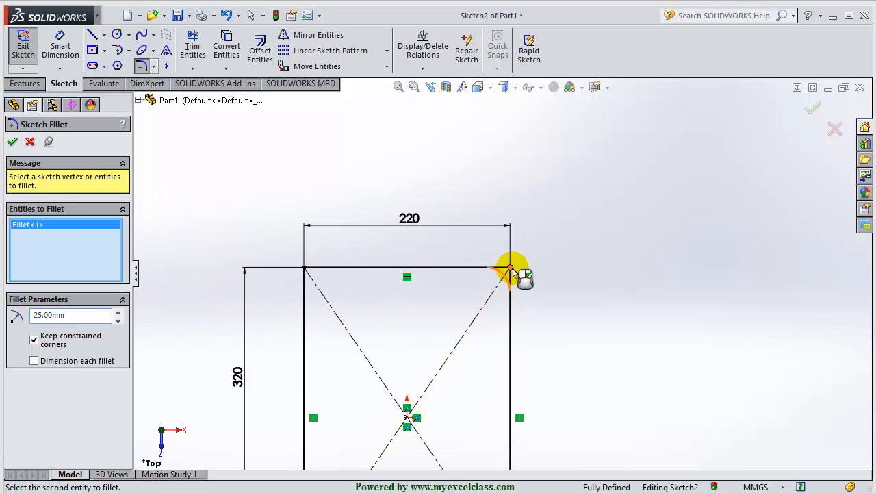
pyautogui.click(307, 269)
pyautogui.scroll(3, 319, 293)
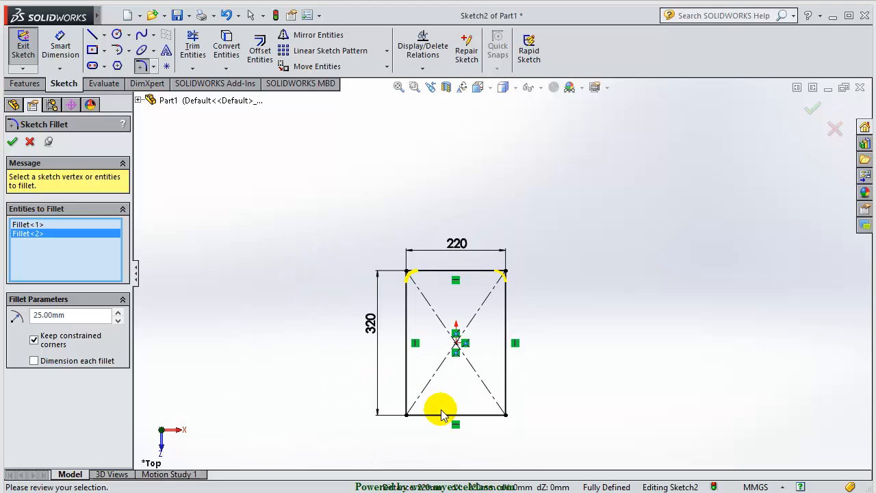
pyautogui.scroll(-2, 418, 333)
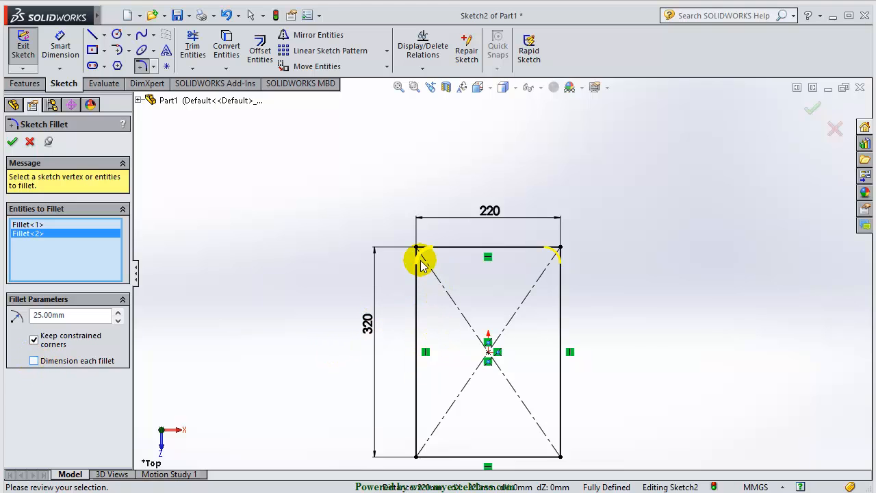
pyautogui.scroll(-3, 421, 263)
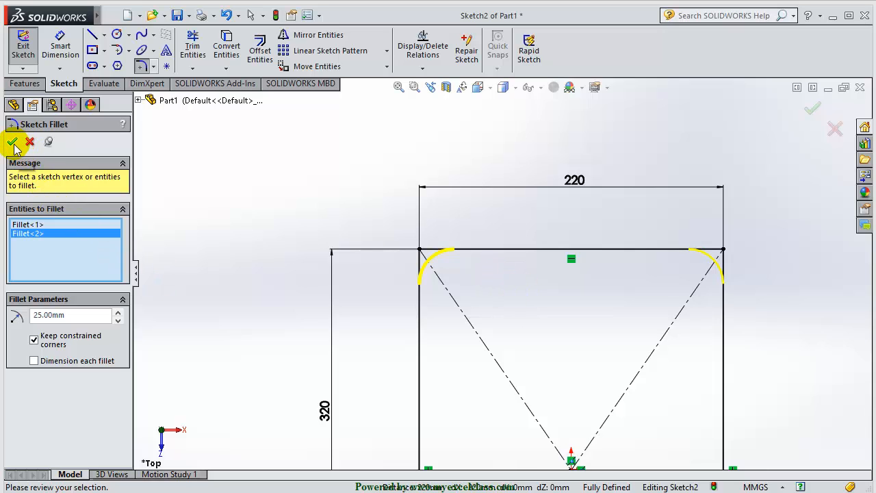
pyautogui.scroll(5, 445, 419)
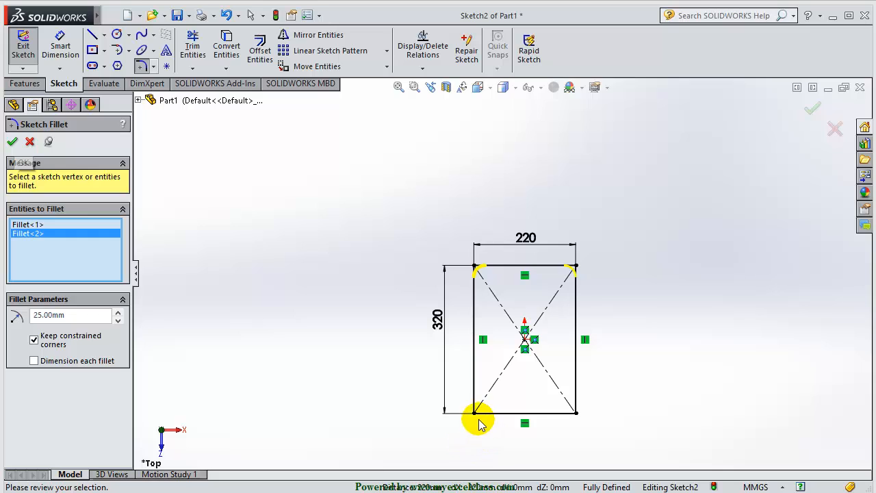
pyautogui.click(12, 143)
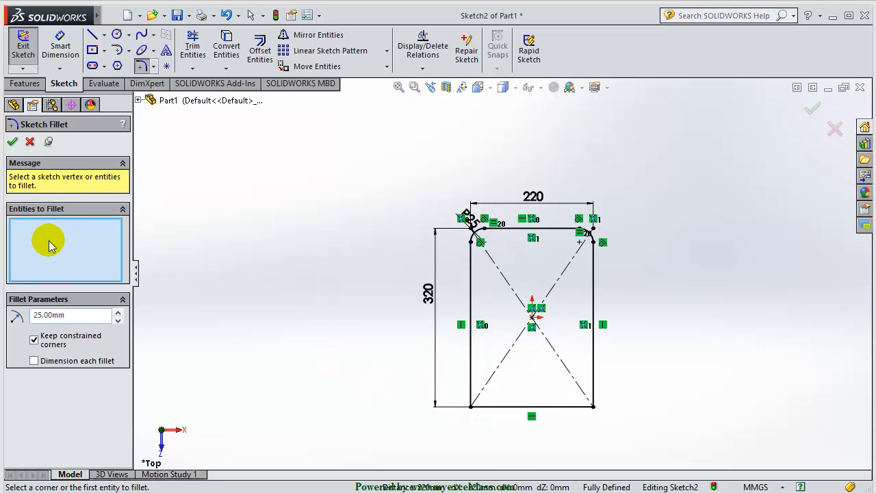
# Apply a 20 mm Sketch Fillet to the rectangle's two lower corners and close the command.
pyautogui.scroll(-4, 468, 402)
pyautogui.scroll(-2, 461, 390)
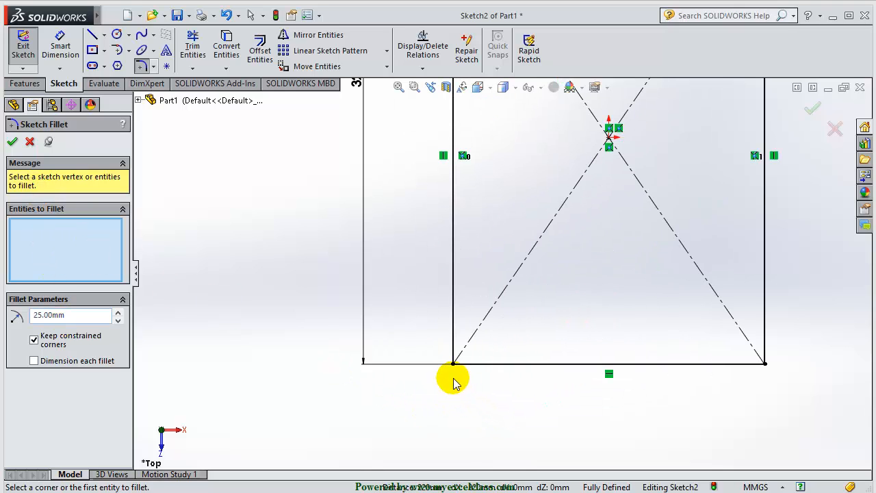
pyautogui.doubleClick(69, 315)
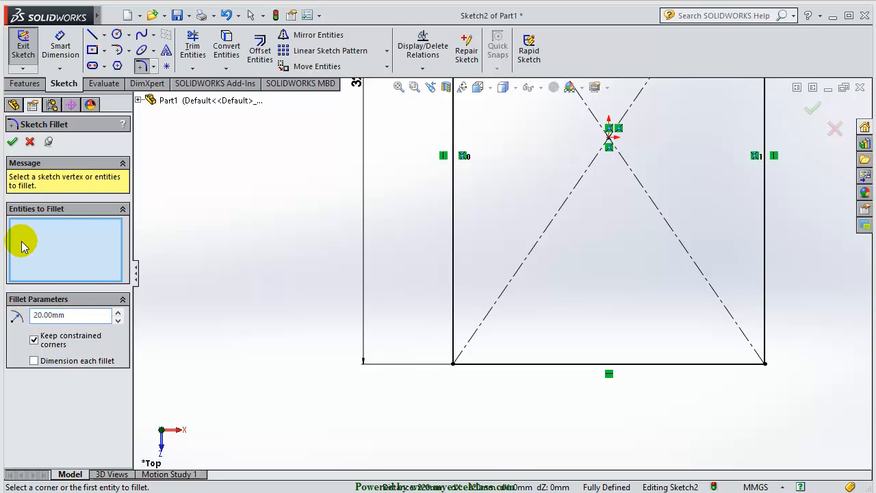
pyautogui.click(453, 363)
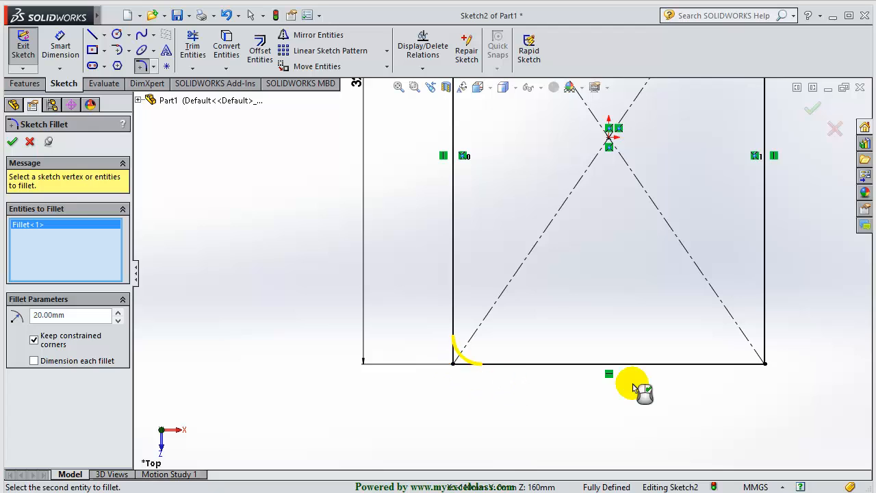
pyautogui.click(765, 364)
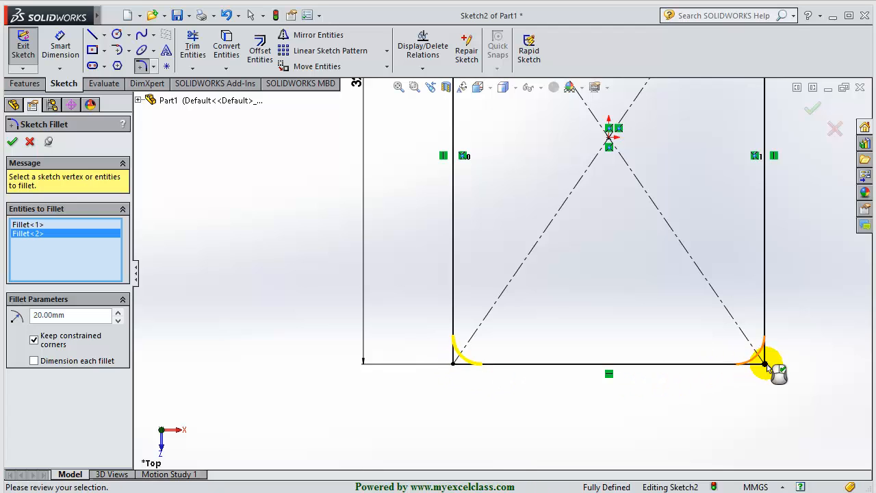
pyautogui.click(811, 108)
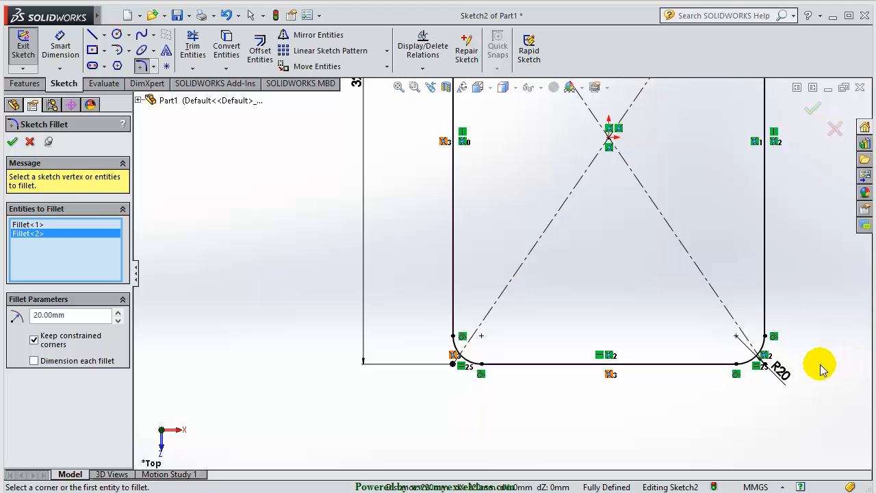
pyautogui.click(30, 141)
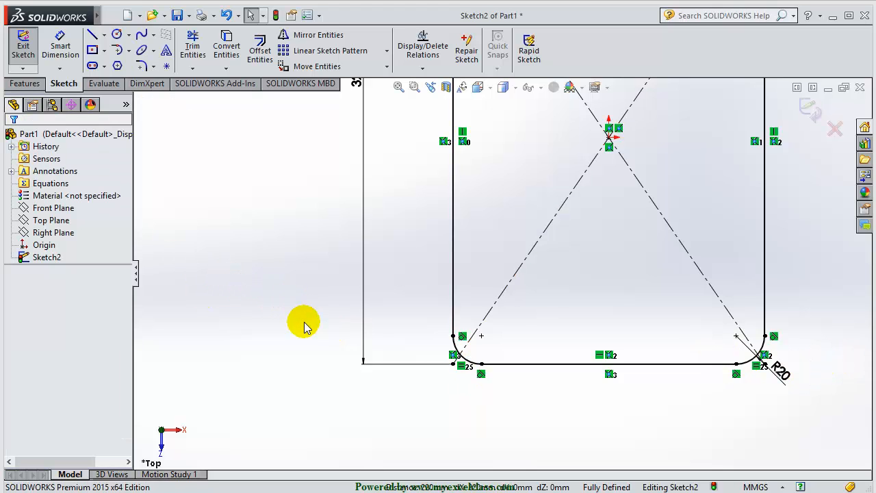
# Undo the 20 mm fillets on the two lower corners and clear the selection.
pyautogui.scroll(4, 493, 312)
pyautogui.scroll(2, 510, 280)
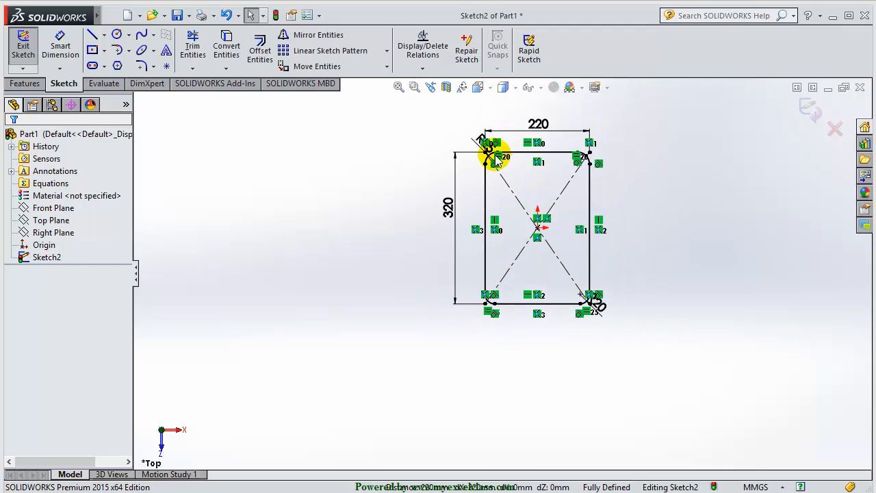
pyautogui.scroll(-3, 497, 157)
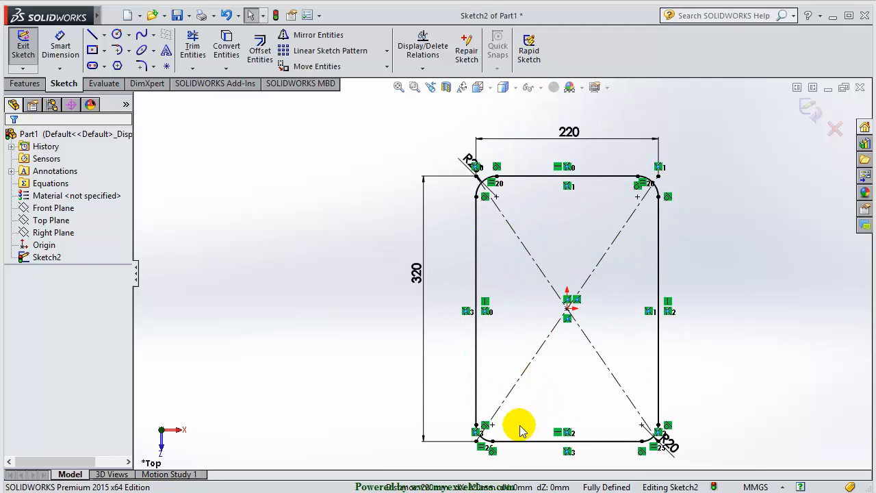
pyautogui.hotkey('ctrl', 'z')
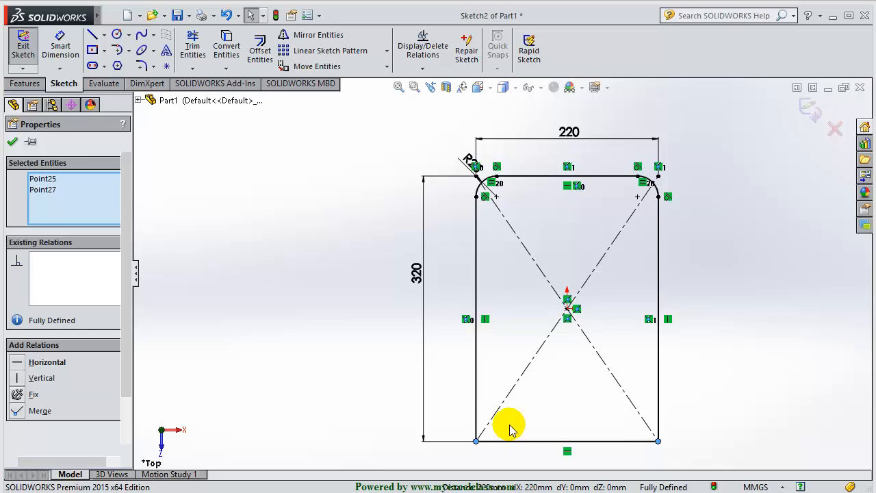
pyautogui.press('Escape')
# Apply a 25 mm Sketch Fillet to the rectangle's lower-left and lower-right corners and leave the command.
pyautogui.click(153, 67)
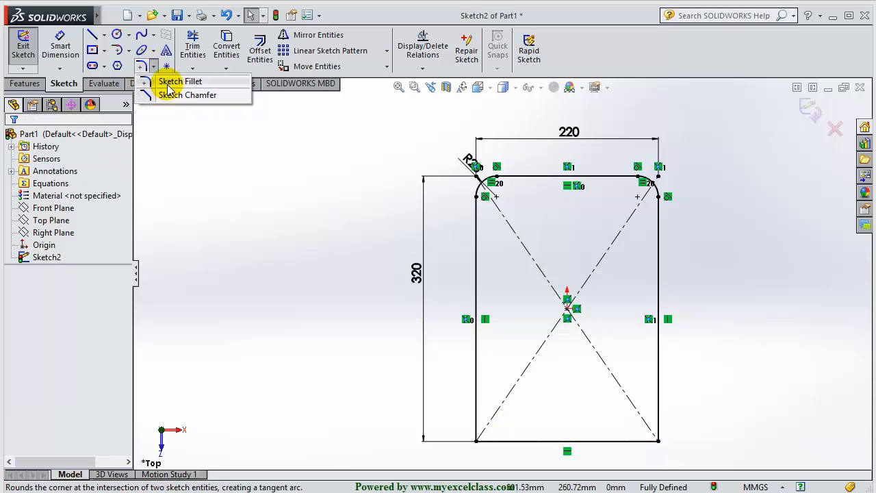
pyautogui.click(179, 81)
pyautogui.write('25.00mm')
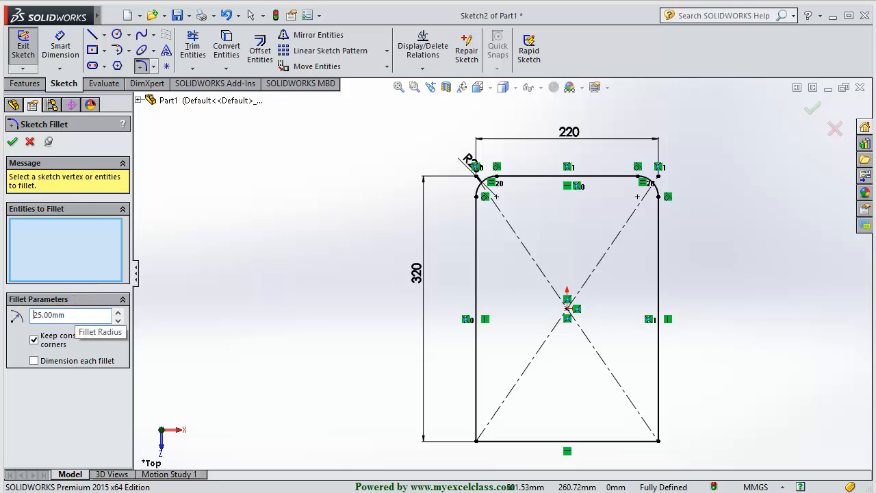
pyautogui.click(477, 441)
pyautogui.click(659, 442)
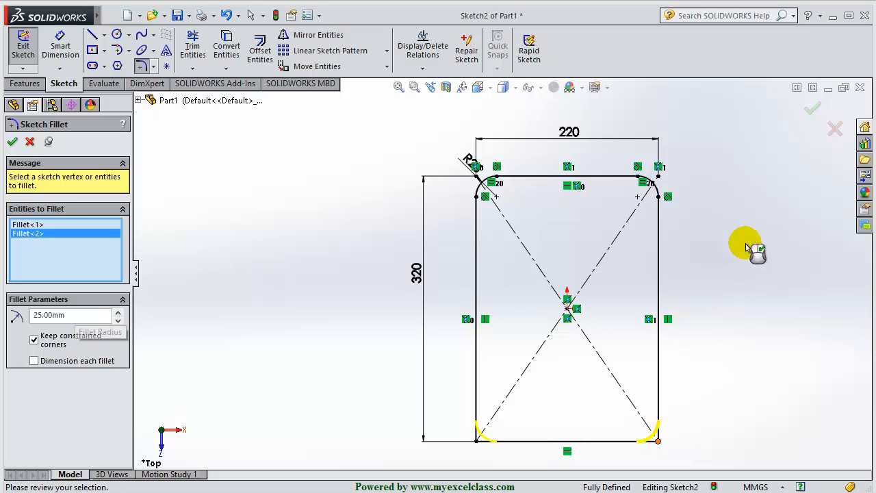
pyautogui.click(812, 108)
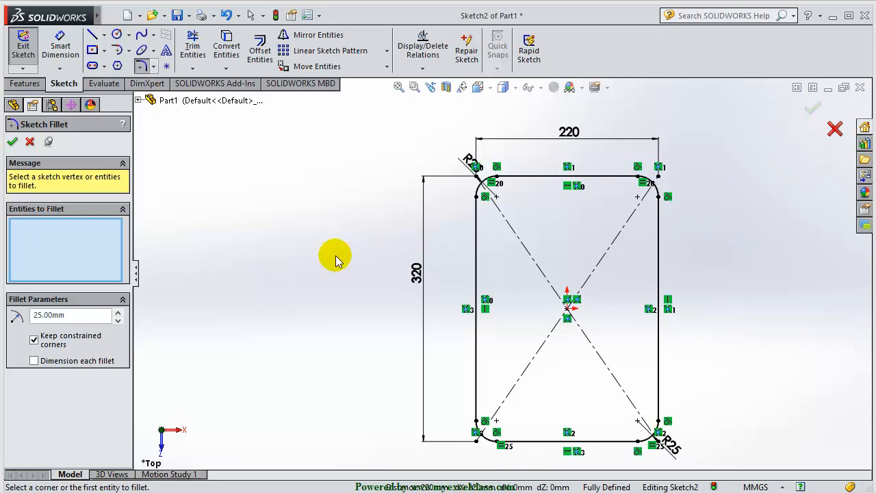
pyautogui.press('Escape')
# Switch to drawing 109 in eDrawings and examine the front, side and plan views for the base plate's thickness.
pyautogui.scroll(3, 580, 301)
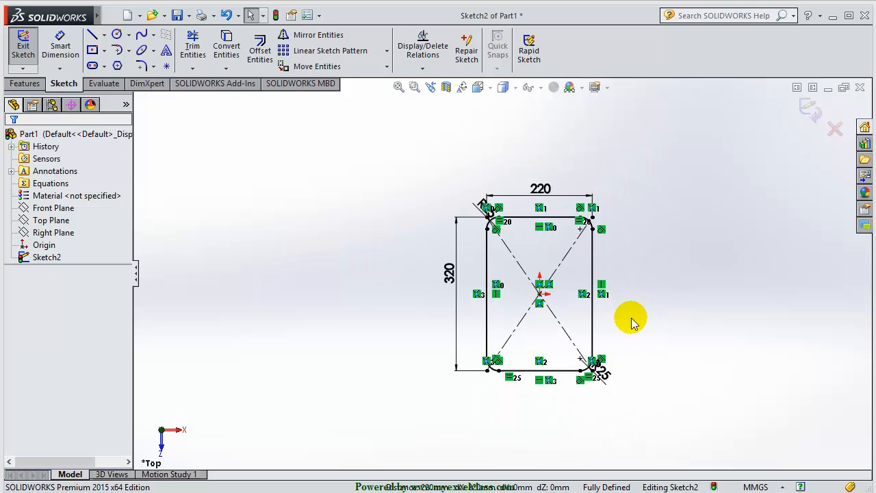
pyautogui.scroll(-2, 631, 323)
pyautogui.scroll(-2, 592, 321)
pyautogui.scroll(3, 528, 291)
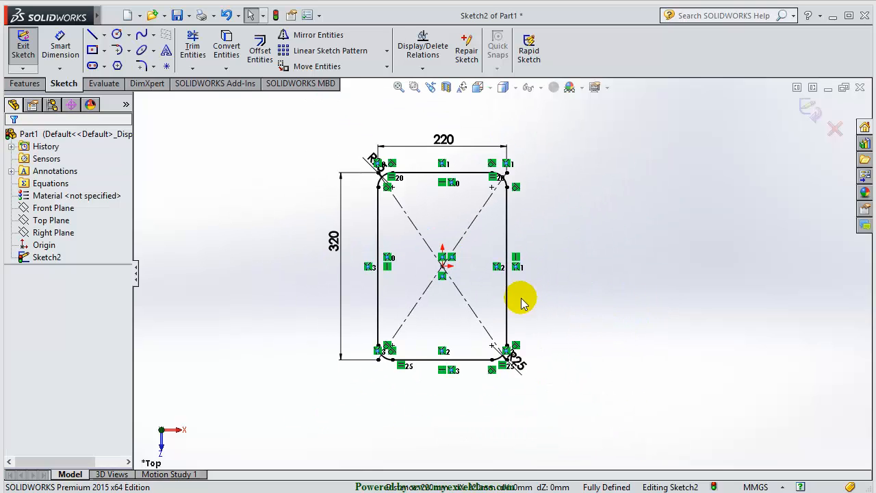
pyautogui.moveTo(267, 396)
pyautogui.mouseDown(button='middle')
pyautogui.moveTo(276, 307)
pyautogui.moveTo(244, 280)
pyautogui.moveTo(251, 343)
pyautogui.mouseUp(button='middle')
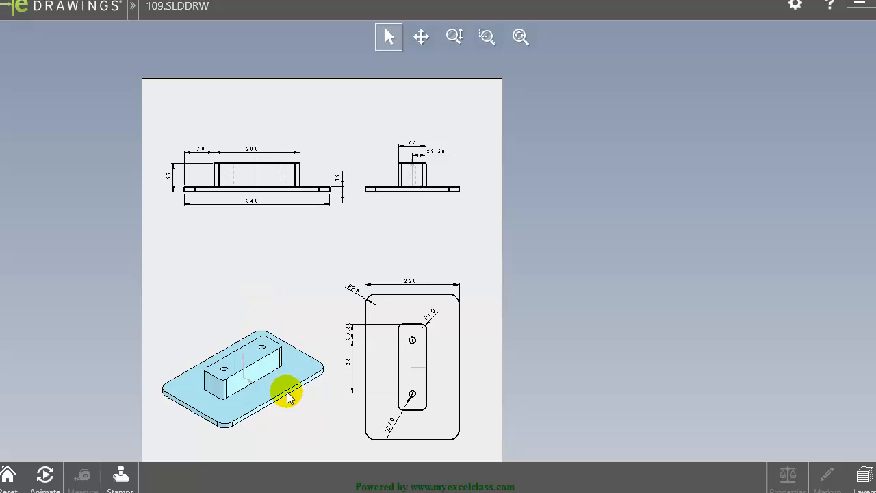
pyautogui.scroll(3, 254, 407)
pyautogui.scroll(-5, 464, 372)
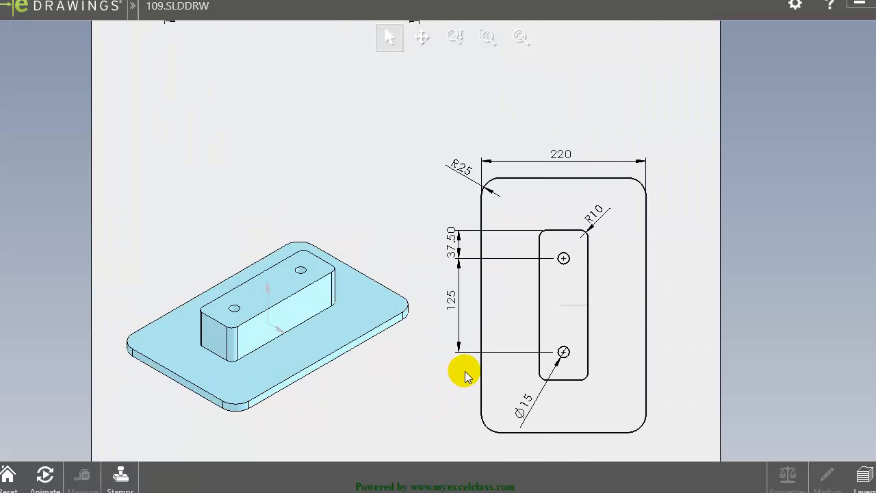
pyautogui.scroll(6, 427, 153)
pyautogui.scroll(-3, 357, 165)
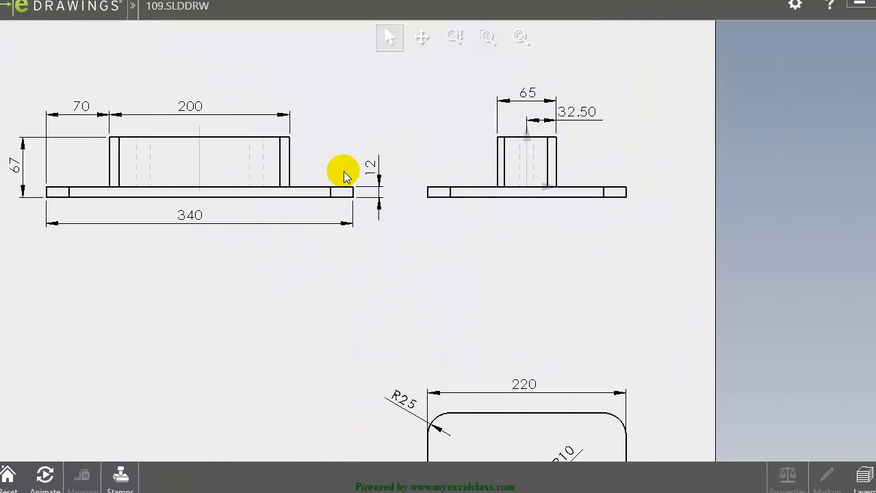
pyautogui.scroll(5, 344, 171)
pyautogui.scroll(-3, 427, 246)
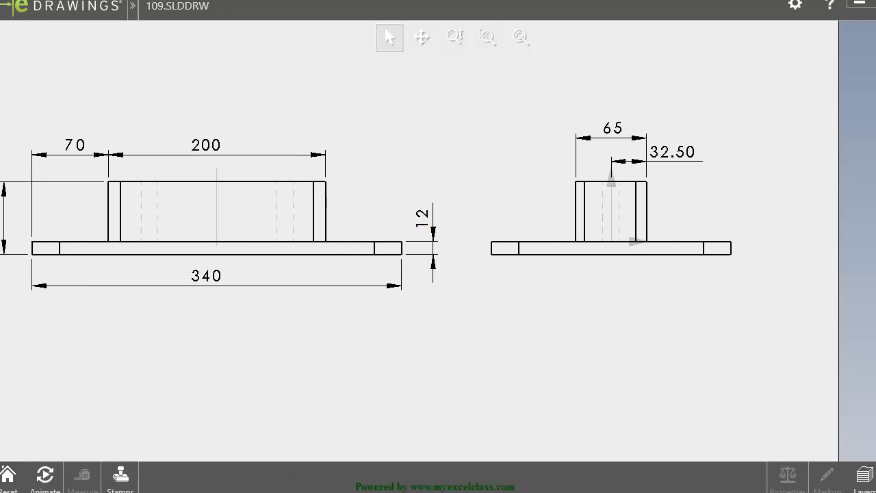
# Switch back to SOLIDWORKS and extrude the rounded base rectangle as a Blind boss 12 mm deep.
pyautogui.hotkey('alt', 'Tab')
pyautogui.moveTo(415, 389)
pyautogui.mouseDown(button='middle')
pyautogui.moveTo(359, 363)
pyautogui.moveTo(338, 332)
pyautogui.mouseUp(button='middle')
pyautogui.click(25, 83)
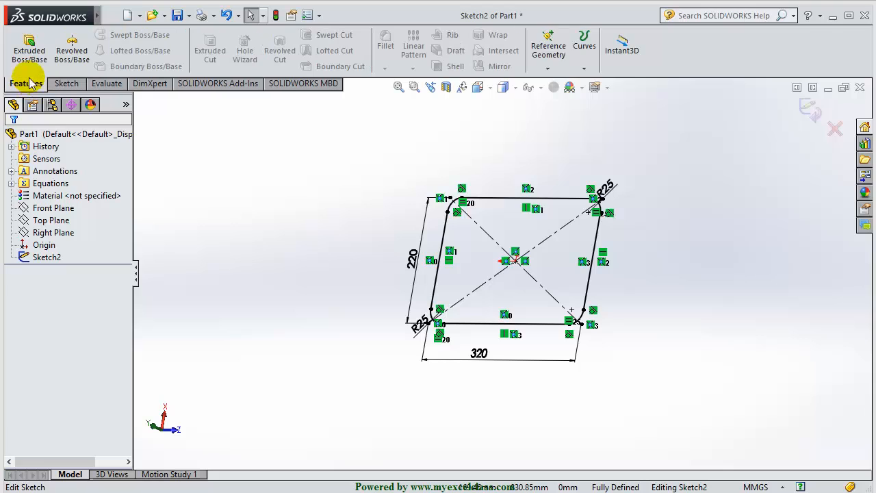
pyautogui.click(29, 55)
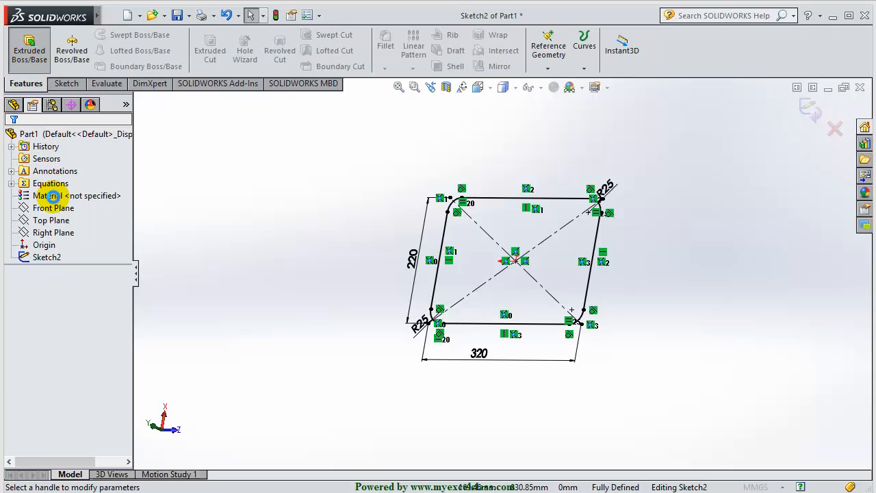
pyautogui.doubleClick(73, 270)
pyautogui.write('12')
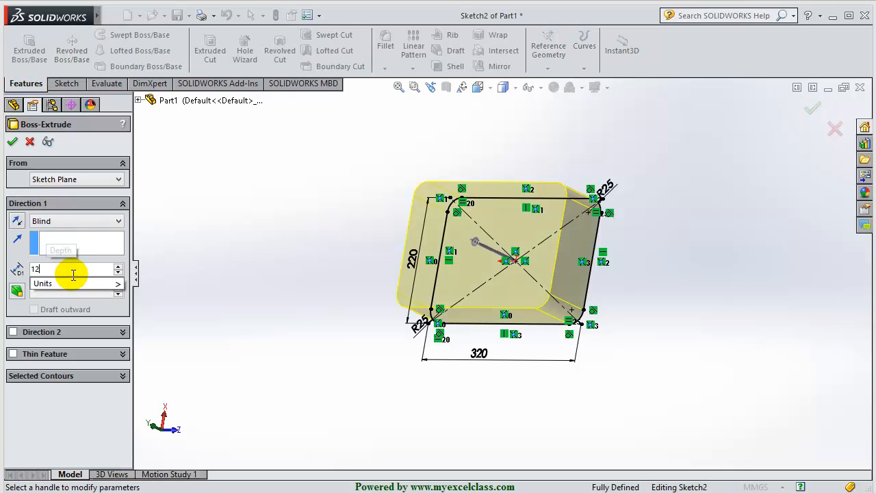
pyautogui.press('Return')
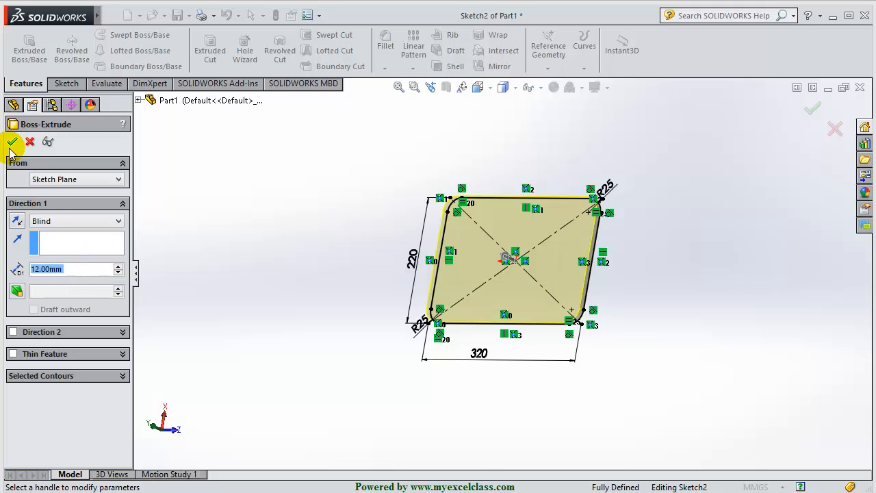
pyautogui.click(13, 144)
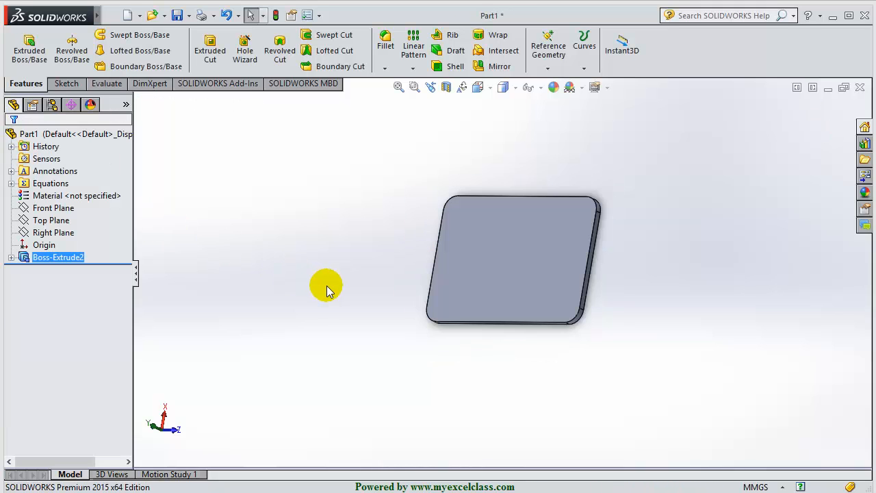
# Start a new sketch on the large top face of the rounded base plate.
pyautogui.moveTo(354, 293); pyautogui.dragTo(401, 198, button='middle')
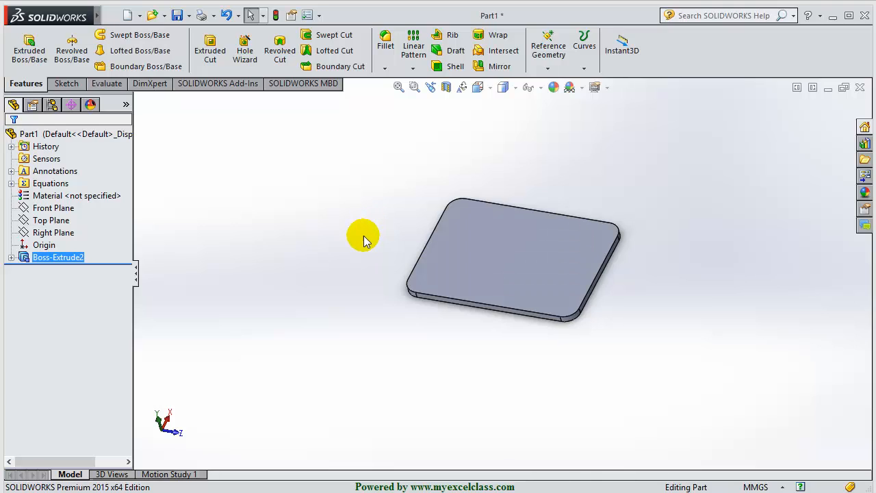
pyautogui.click(344, 230)
pyautogui.moveTo(321, 242); pyautogui.dragTo(333, 287, button='middle')
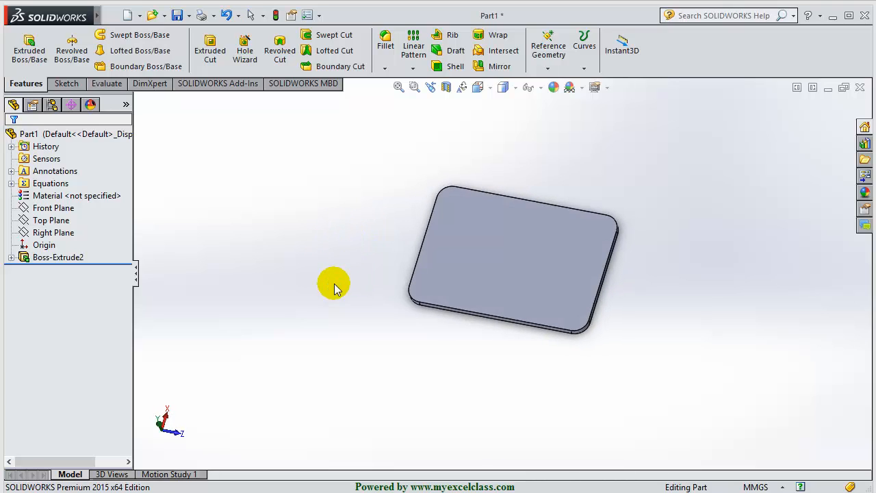
pyautogui.moveTo(383, 345); pyautogui.dragTo(358, 292, button='middle')
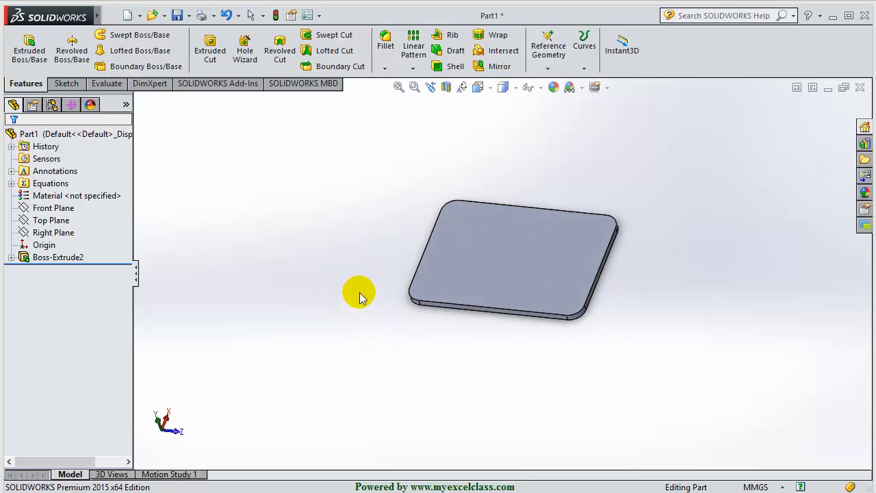
pyautogui.click(506, 258)
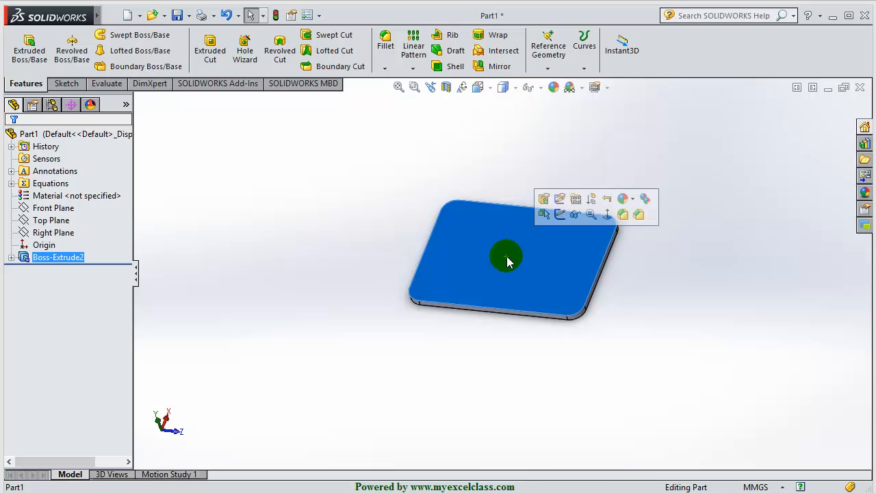
pyautogui.click(561, 215)
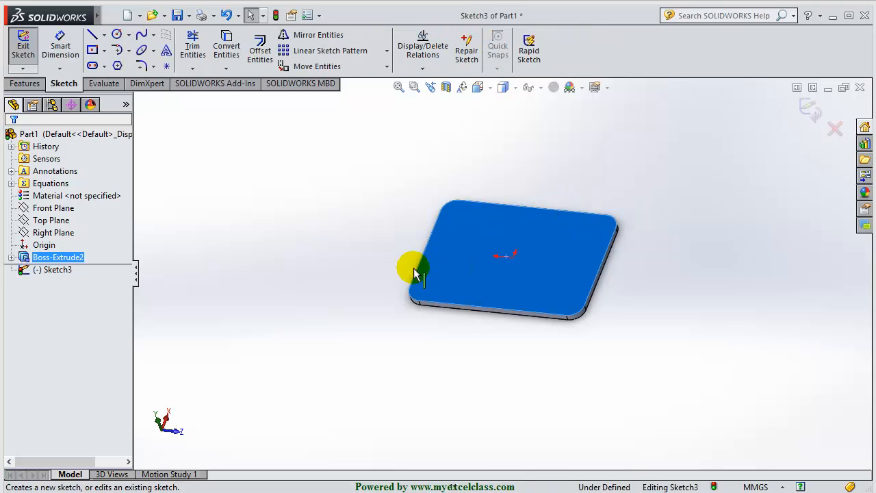
pyautogui.scroll(-5, 539, 244)
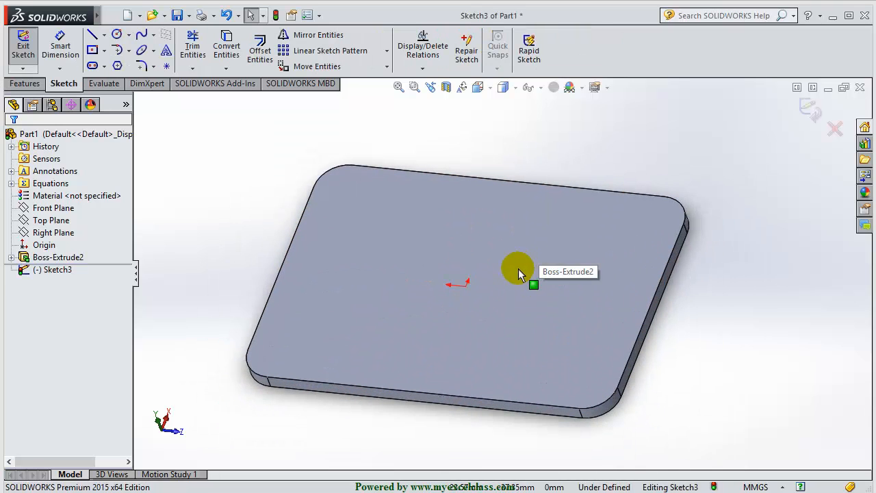
pyautogui.moveTo(518, 268); pyautogui.dragTo(335, 396, button='middle')
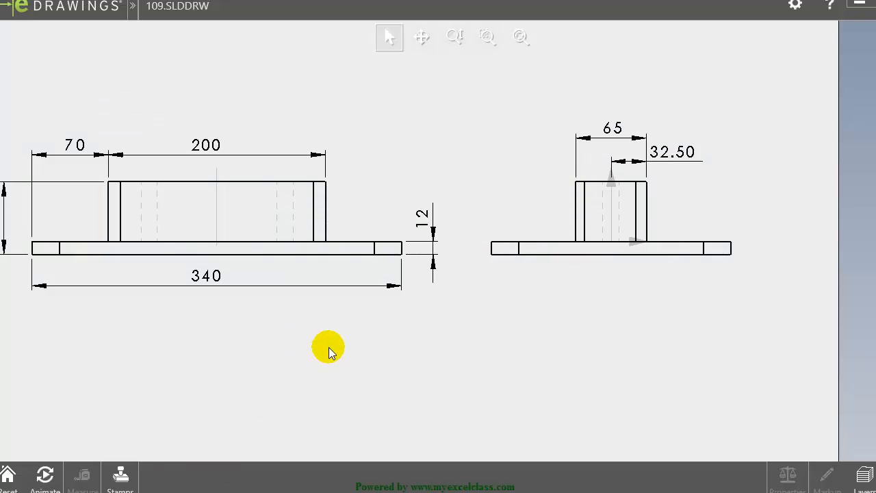
# Switch to drawing 109 in eDrawings and examine the plan and side views for the raised block's size and position.
pyautogui.scroll(3, 329, 349)
pyautogui.scroll(-3, 354, 214)
pyautogui.scroll(4, 525, 404)
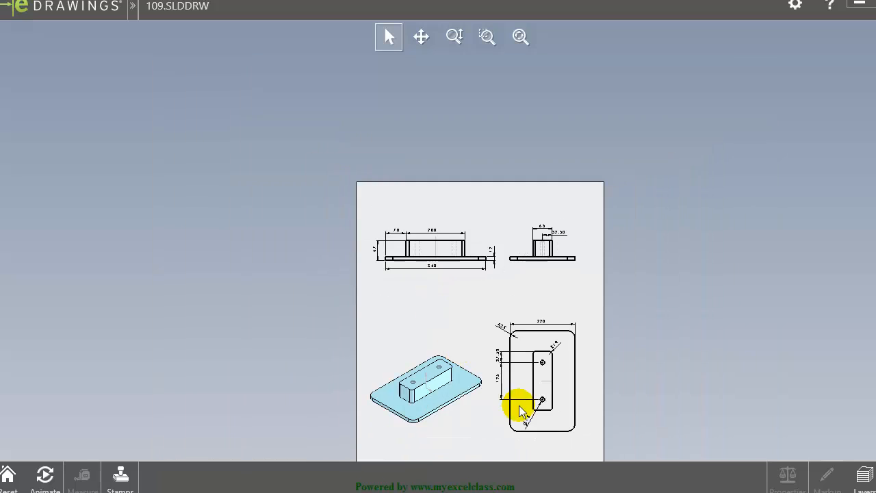
pyautogui.scroll(-3, 541, 383)
pyautogui.scroll(-3, 504, 316)
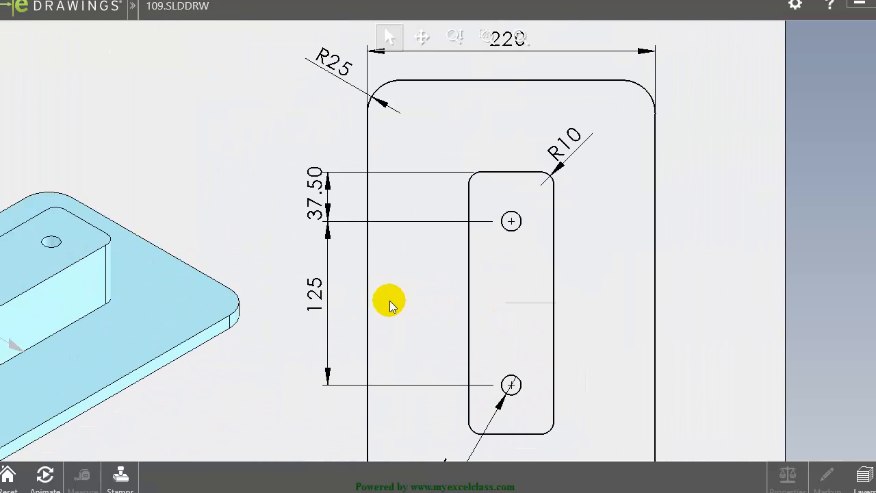
pyautogui.scroll(2, 385, 301)
pyautogui.scroll(2, 499, 346)
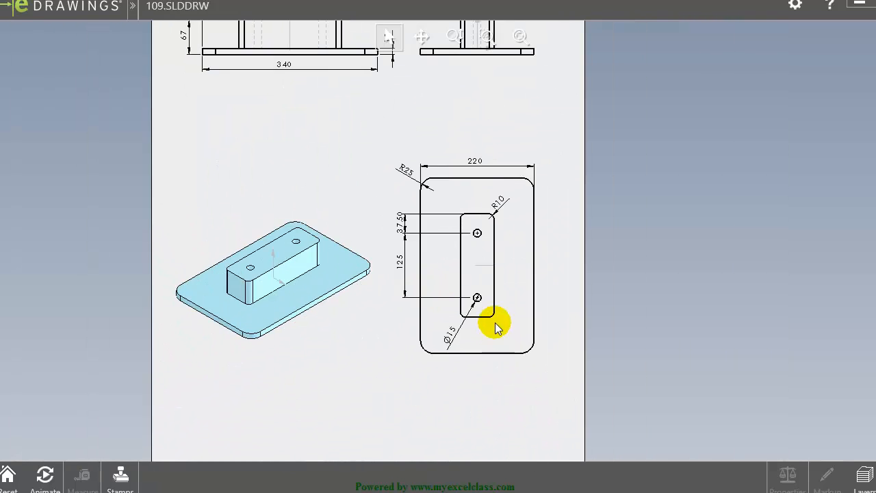
pyautogui.scroll(2, 493, 181)
pyautogui.scroll(-5, 483, 116)
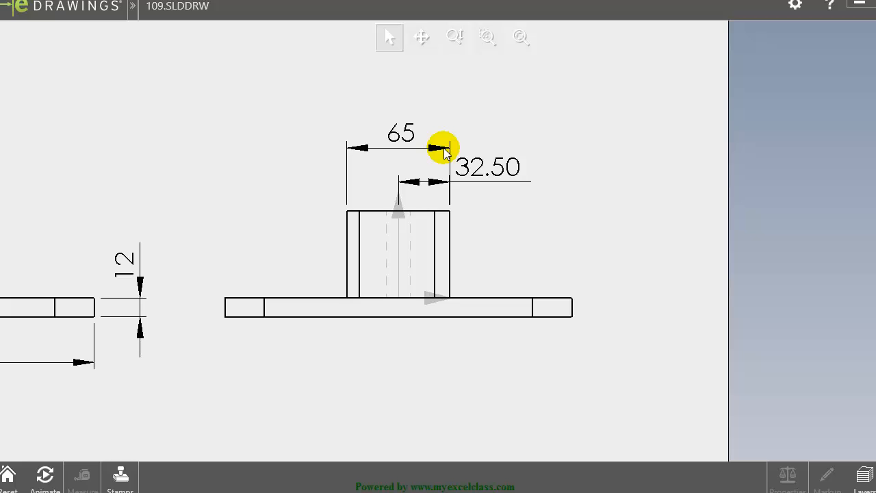
pyautogui.scroll(6, 445, 149)
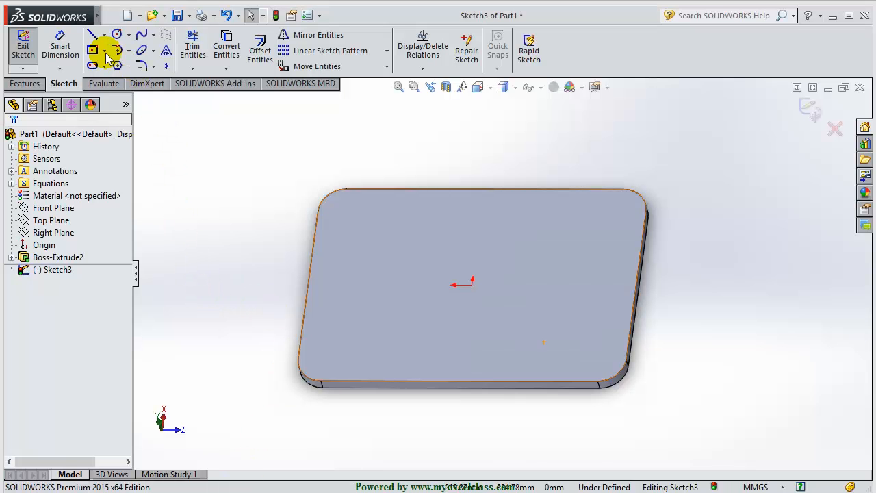
# Switch back to SOLIDWORKS, view the sketch face-on and draw a center rectangle about 105 by 206 mm from the origin.
pyautogui.click(105, 50)
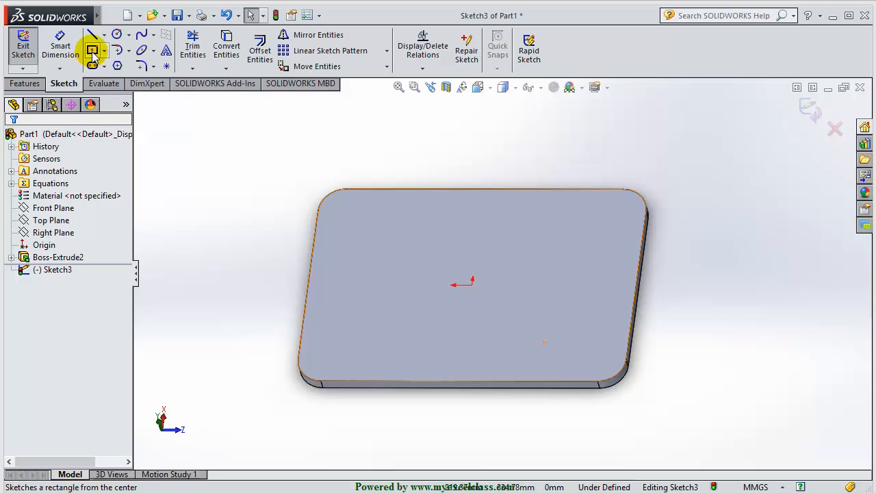
pyautogui.click(89, 64)
pyautogui.press('space')
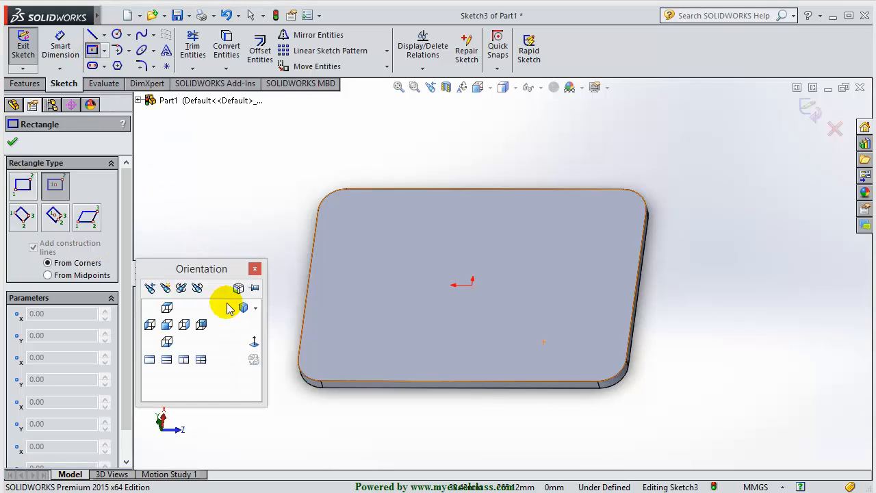
pyautogui.click(253, 343)
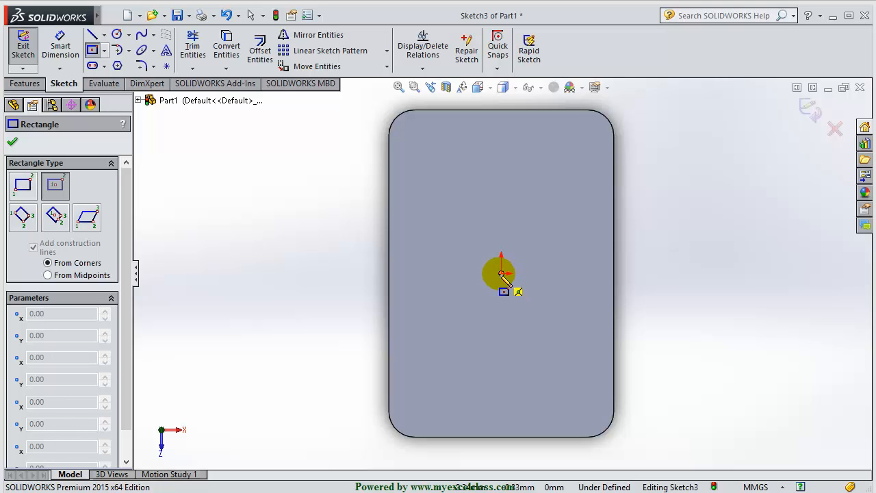
pyautogui.moveTo(501, 274); pyautogui.dragTo(556, 378)
pyautogui.press('Escape')
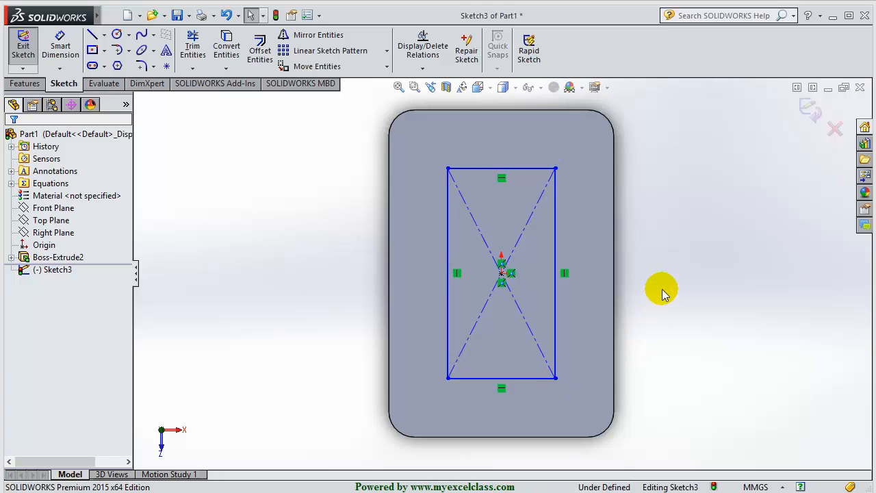
pyautogui.click(512, 283)
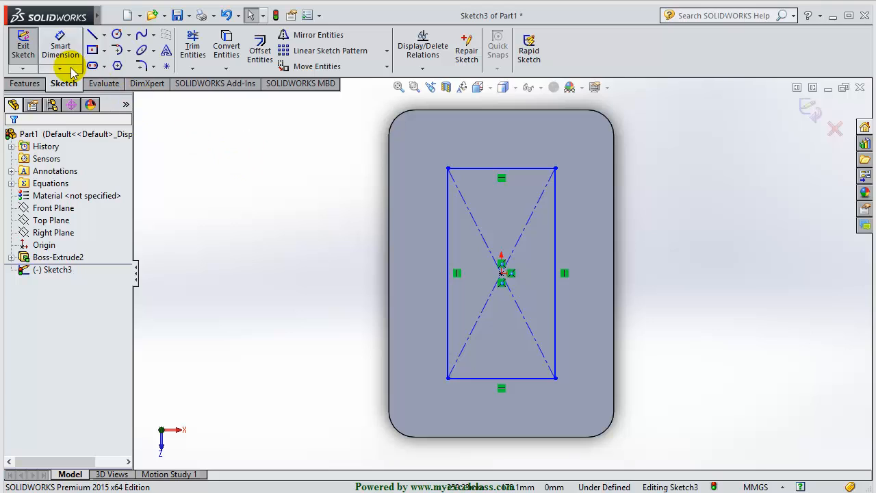
# Dimension the inner rectangle's long vertical side to 200 mm.
pyautogui.click(63, 42)
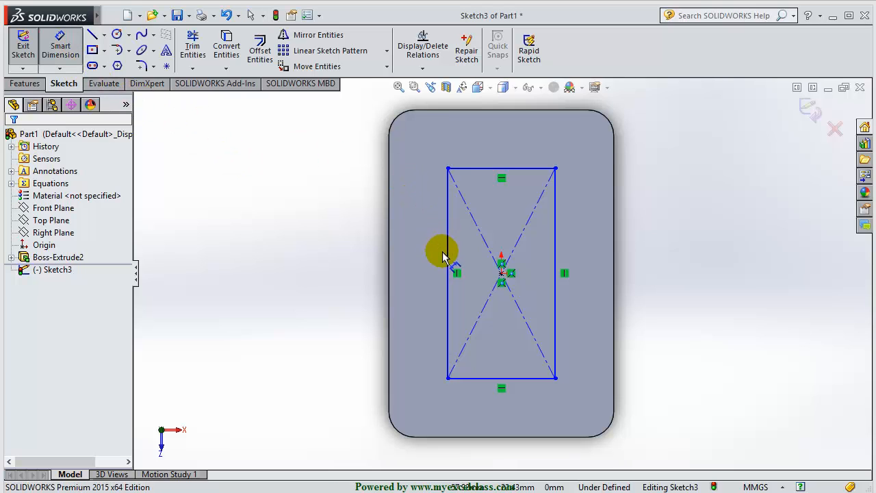
pyautogui.click(447, 255)
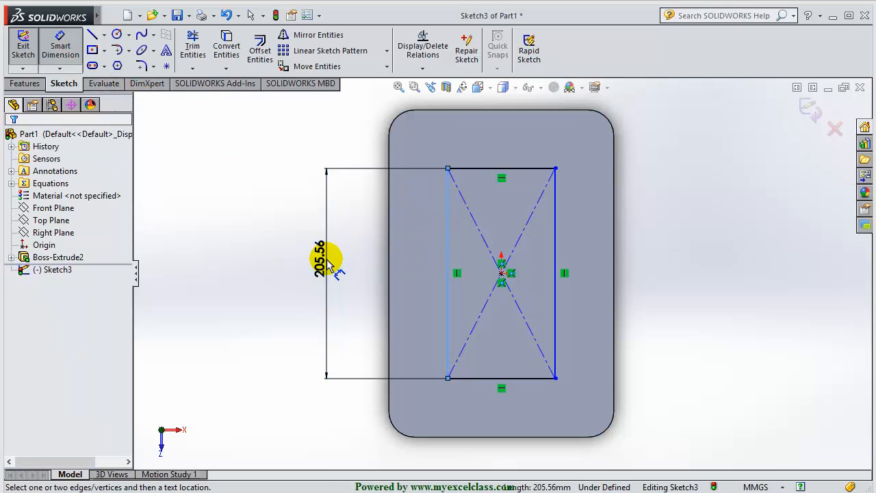
pyautogui.click(325, 255)
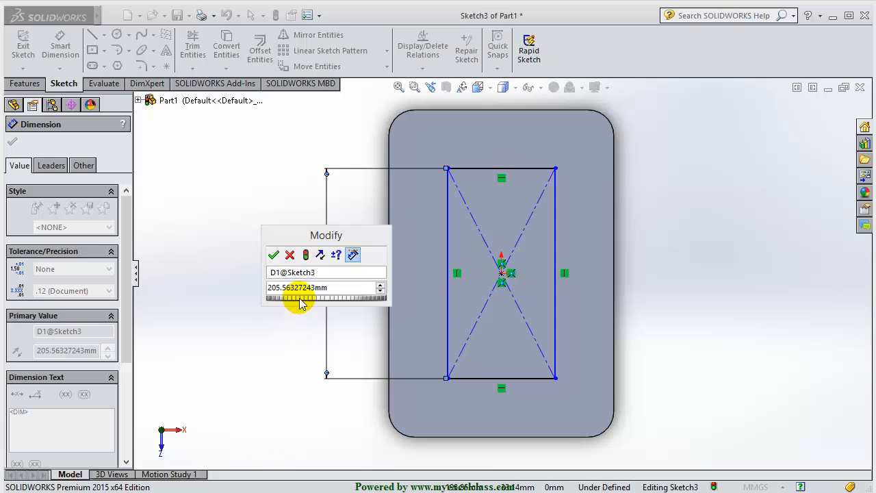
pyautogui.write('200')
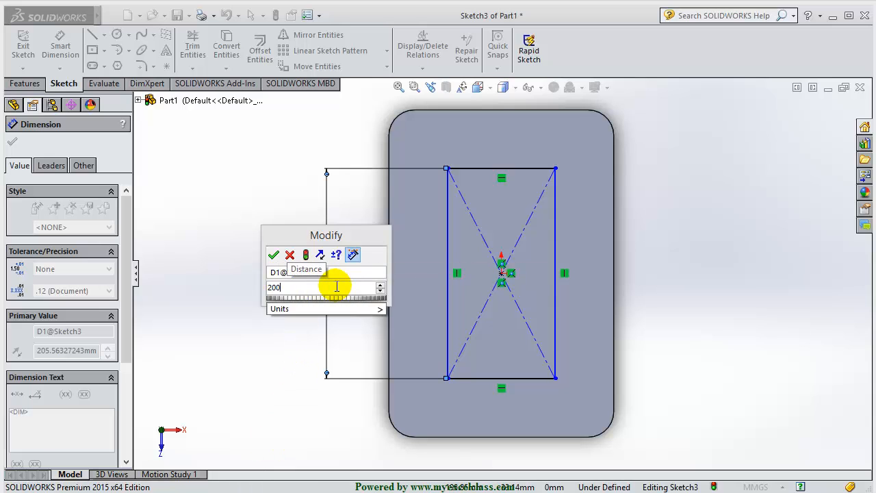
pyautogui.press('Return')
pyautogui.click(272, 295)
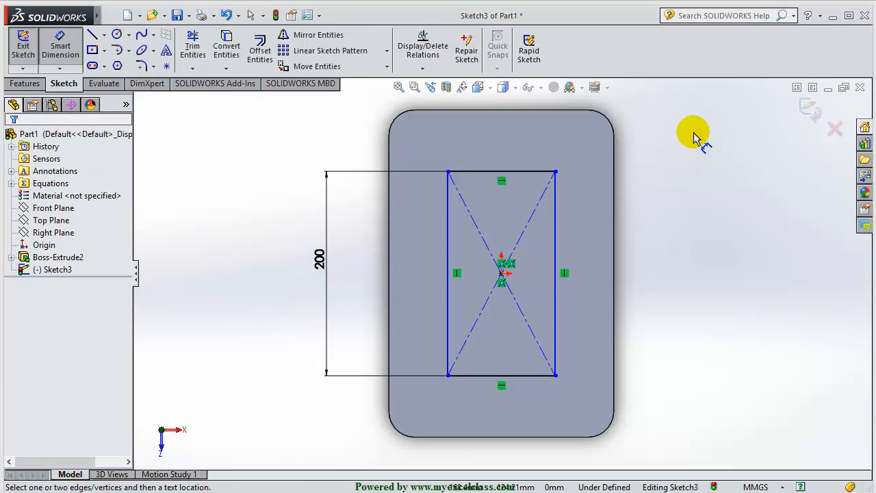
# Dimension the inner rectangle's upper horizontal side to 65 mm and clear the selection.
pyautogui.click(524, 171)
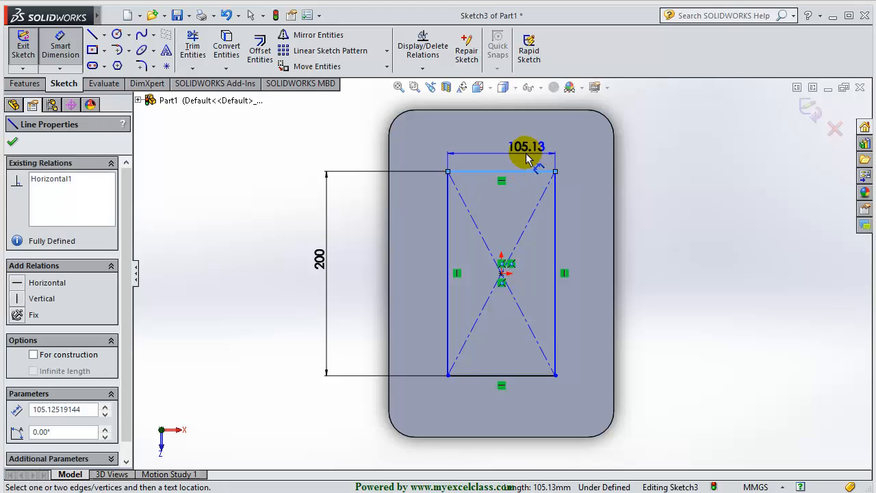
pyautogui.click(526, 153)
pyautogui.write('65')
pyautogui.press('Return')
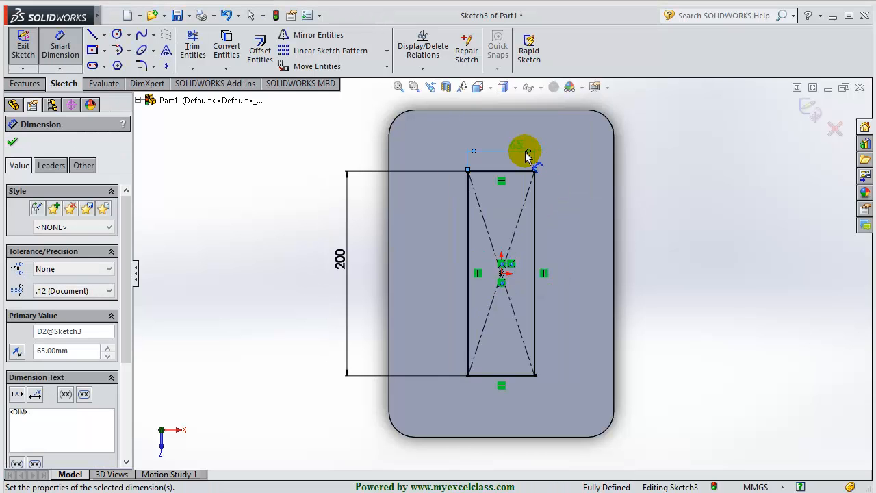
pyautogui.click(730, 208)
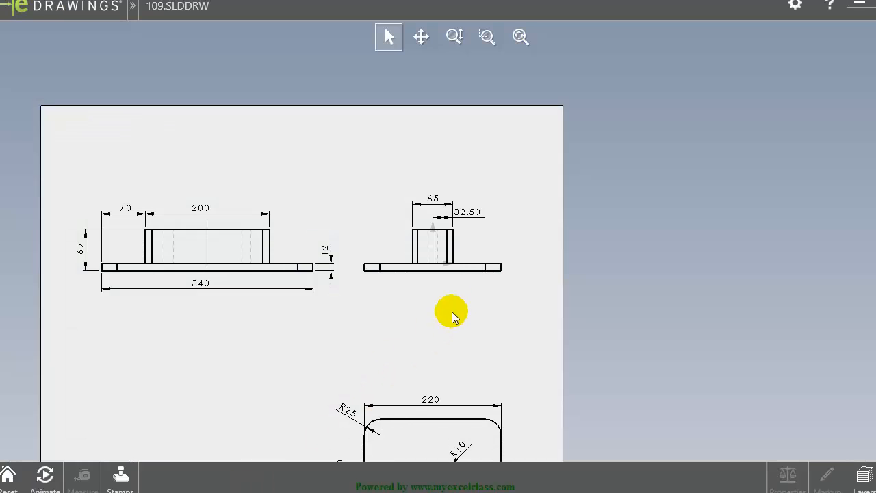
# Switch to drawing 109 in eDrawings and examine the plan view for the raised block's corner radius.
pyautogui.scroll(-3, 434, 367)
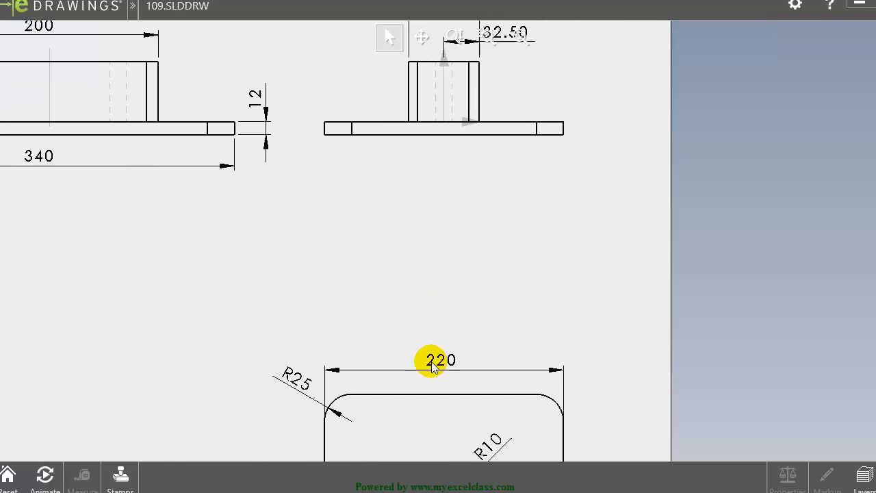
pyautogui.scroll(3, 432, 364)
pyautogui.scroll(-2, 449, 315)
pyautogui.scroll(2, 448, 297)
pyautogui.moveTo(447, 296); pyautogui.dragTo(405, 208, button='middle')
pyautogui.scroll(-1, 379, 339)
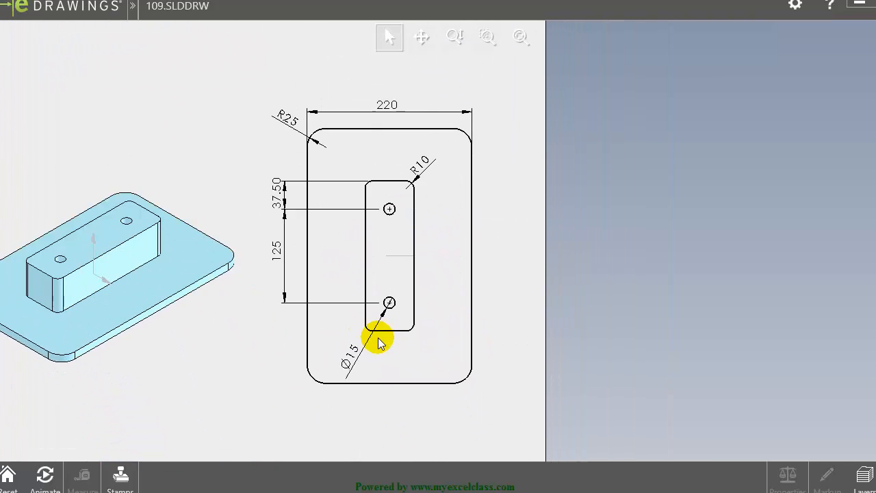
pyautogui.scroll(-1, 373, 337)
pyautogui.scroll(3, 372, 336)
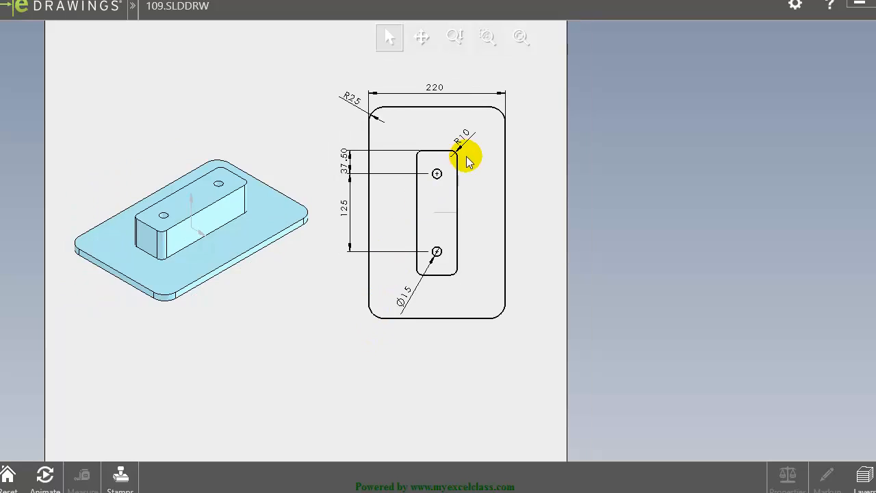
pyautogui.scroll(-3, 466, 158)
pyautogui.scroll(-2, 462, 164)
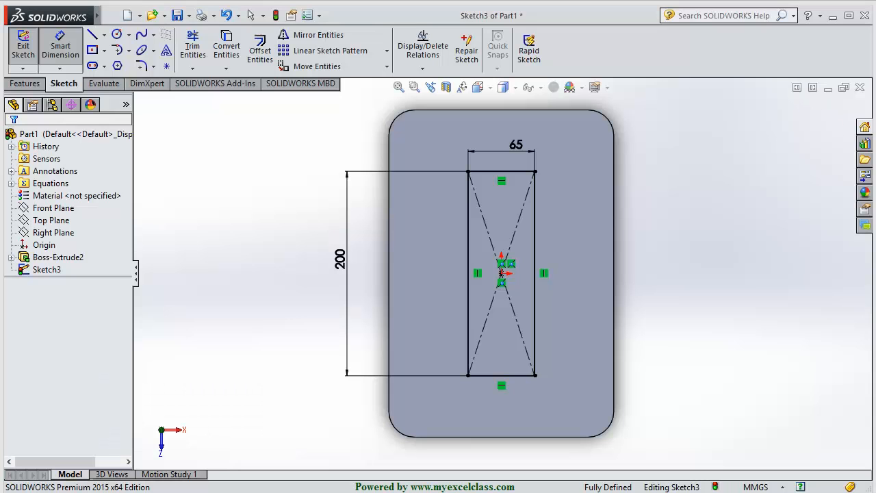
# Switch back to SOLIDWORKS, apply a 10 mm Sketch Fillet to all four corners of the inner rectangle and leave the command.
pyautogui.click(145, 66)
pyautogui.write('10.00mm')
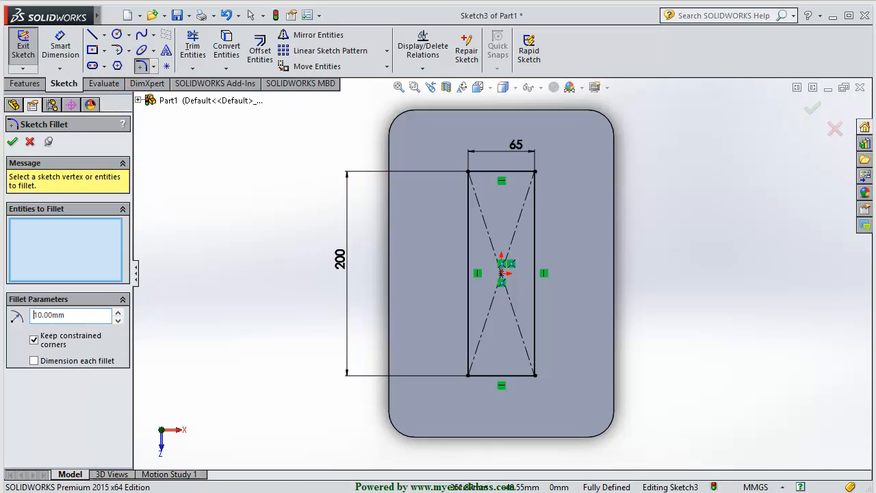
pyautogui.click(534, 171)
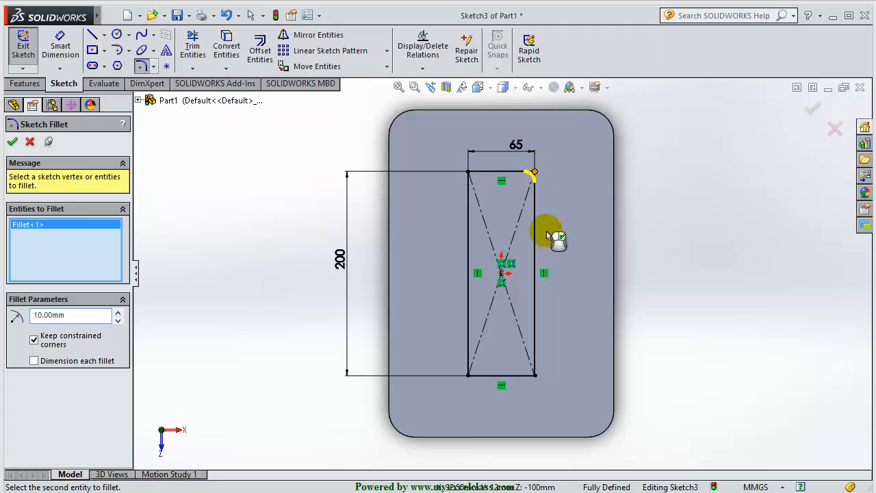
pyautogui.click(535, 374)
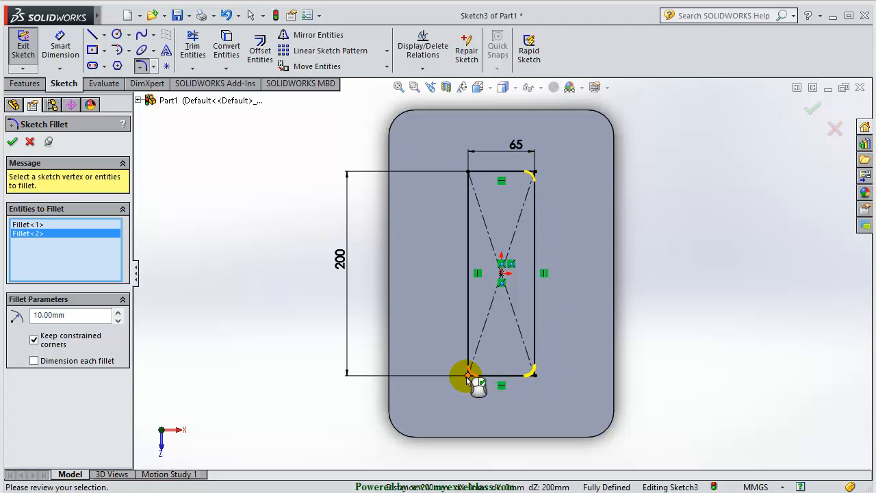
pyautogui.click(468, 375)
pyautogui.click(469, 171)
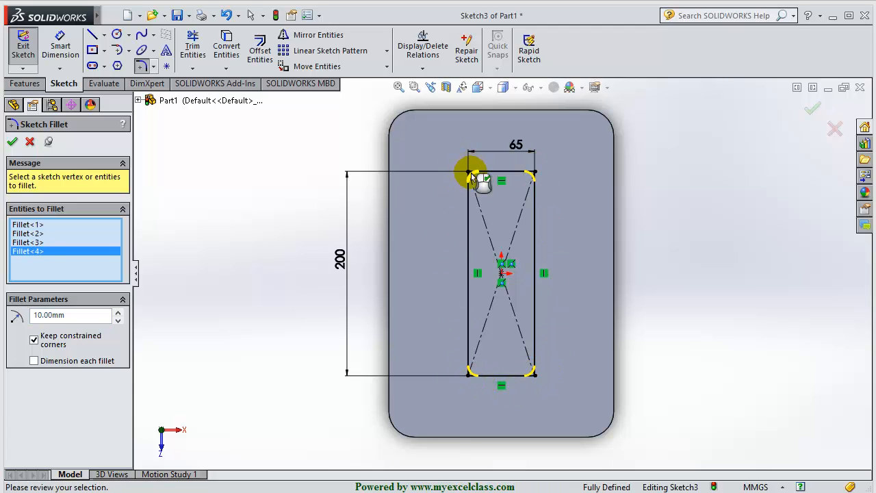
pyautogui.click(811, 112)
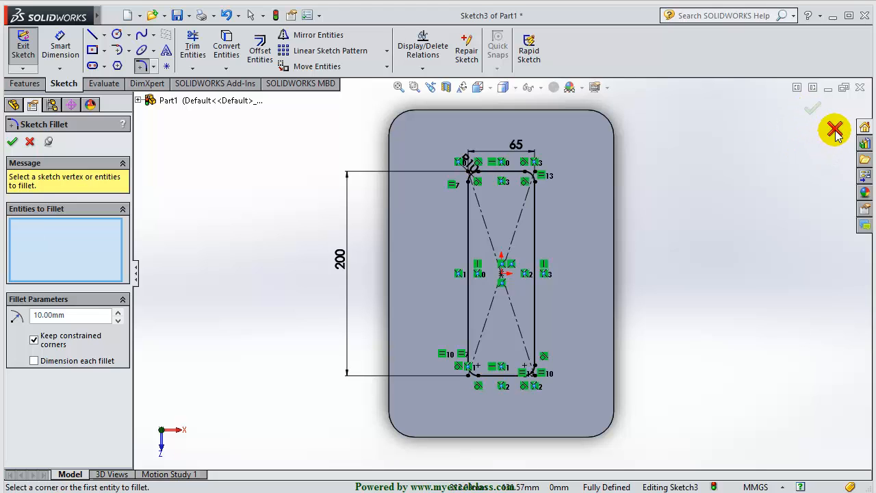
pyautogui.click(835, 130)
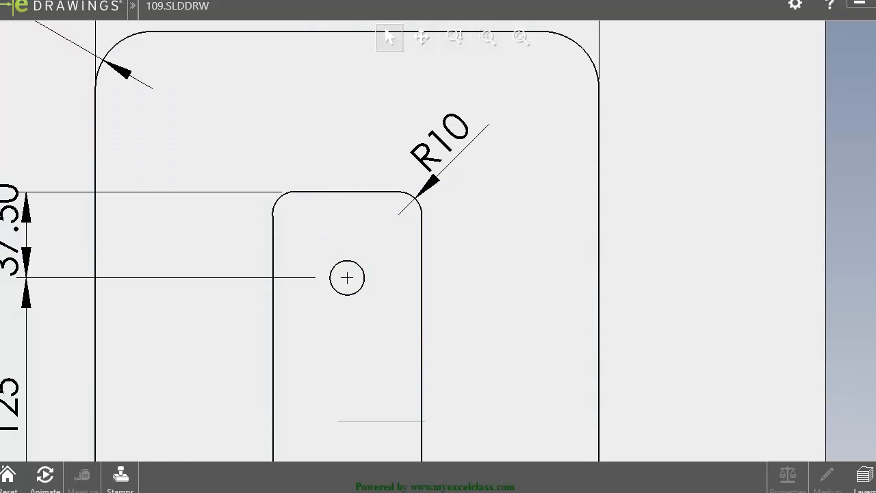
# Examine drawing 109 in eDrawings for the raised block's hole positions in the plan view and its centring in the side view.
pyautogui.scroll(-5, 426, 303)
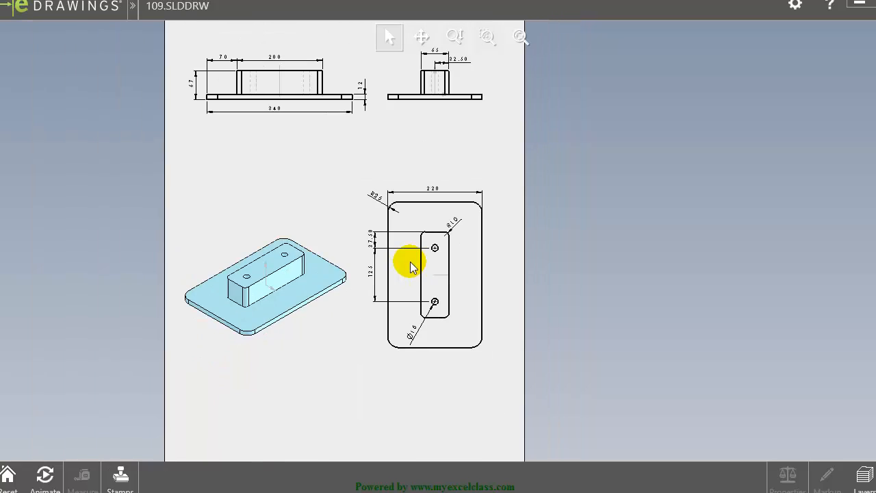
pyautogui.scroll(3, 429, 230)
pyautogui.scroll(2, 452, 284)
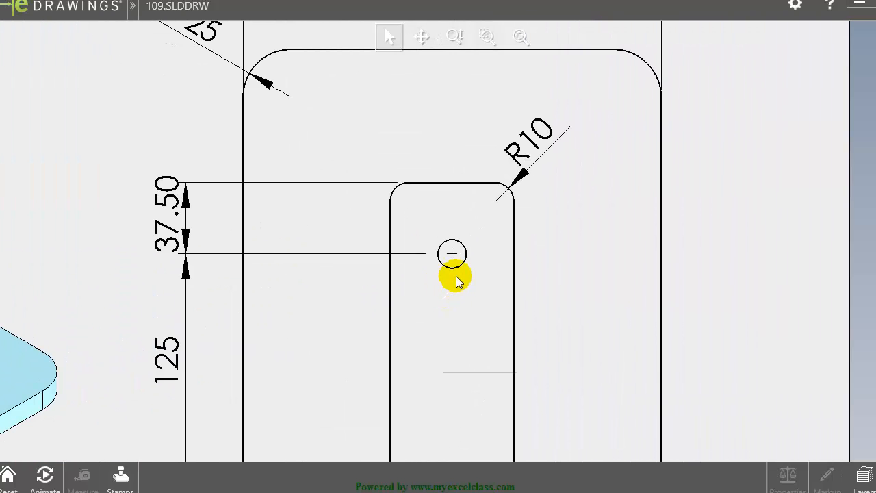
pyautogui.scroll(-4, 457, 276)
pyautogui.scroll(4, 464, 104)
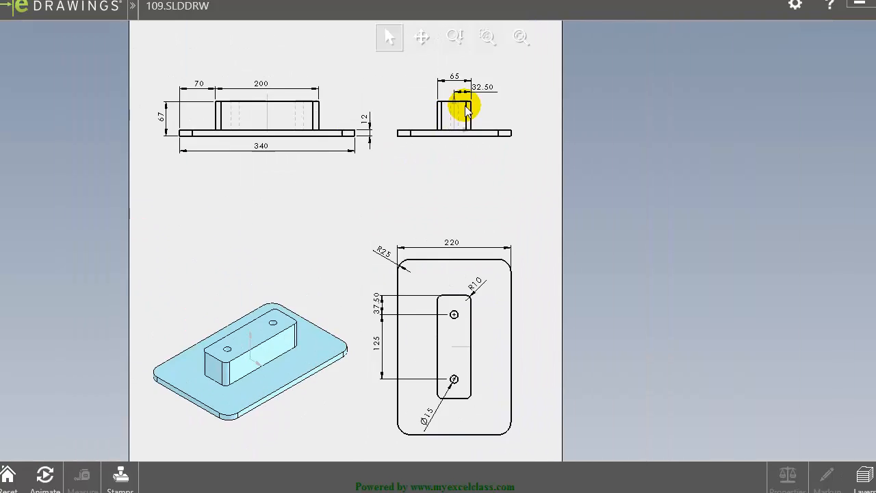
pyautogui.scroll(2, 466, 144)
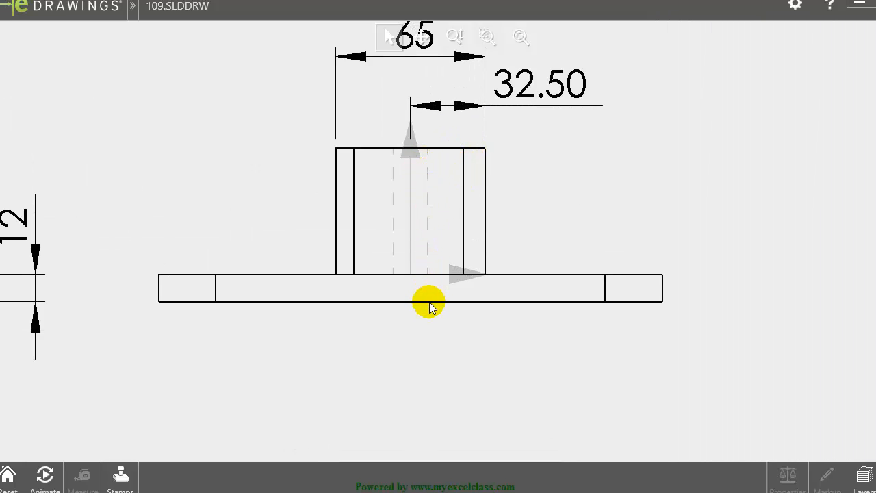
pyautogui.scroll(-1, 426, 302)
pyautogui.scroll(-4, 429, 252)
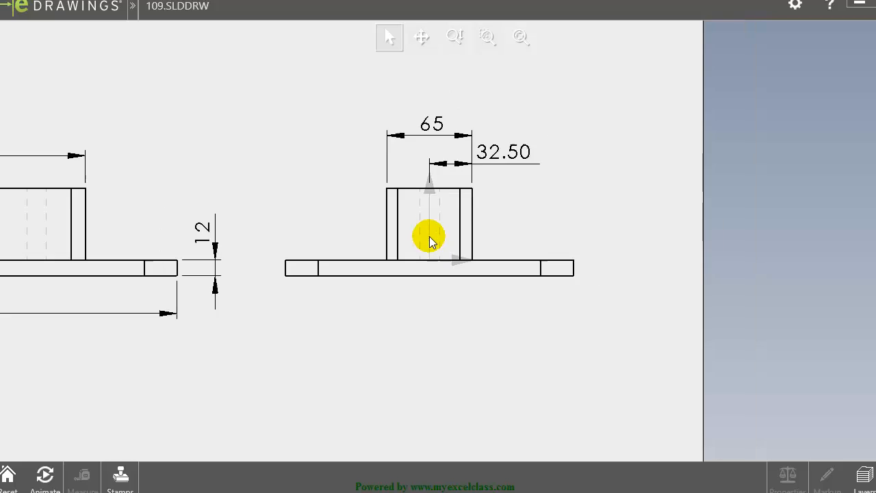
pyautogui.scroll(-1, 458, 410)
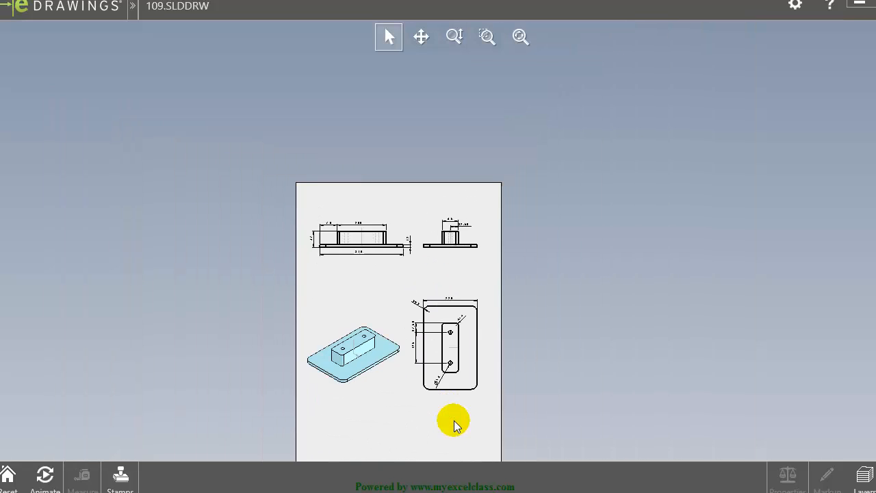
pyautogui.scroll(4, 462, 342)
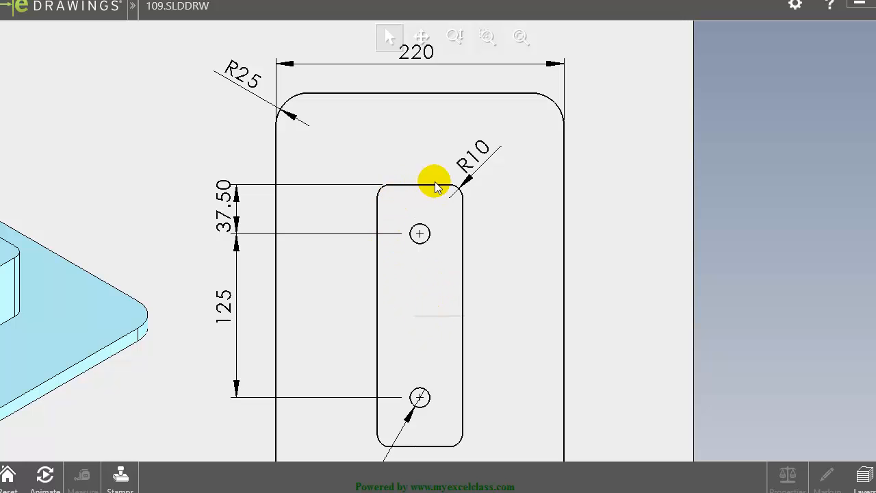
pyautogui.scroll(-2, 398, 286)
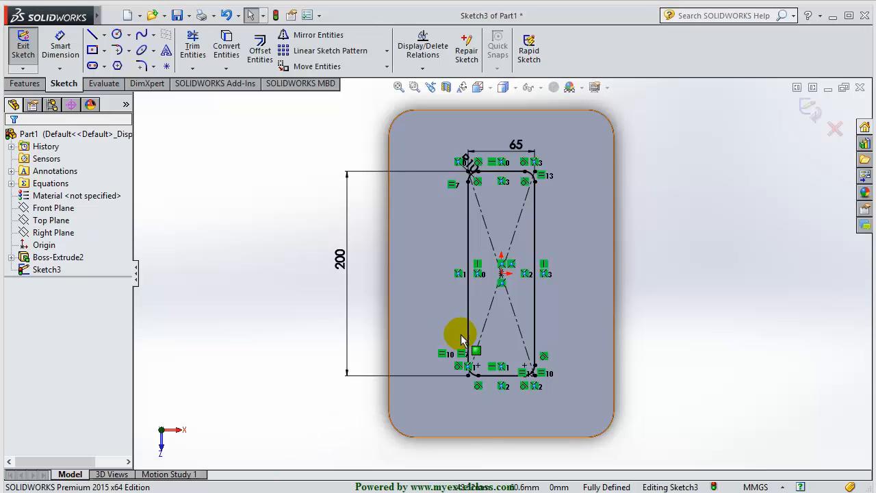
# Switch back to SOLIDWORKS and inspect the rounded corners at both ends of the inner rectangle.
pyautogui.scroll(4, 489, 172)
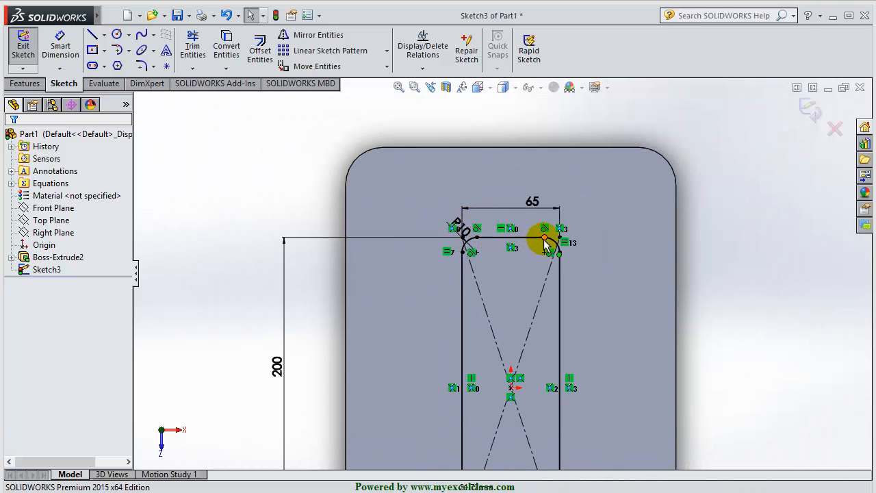
pyautogui.scroll(-3, 558, 342)
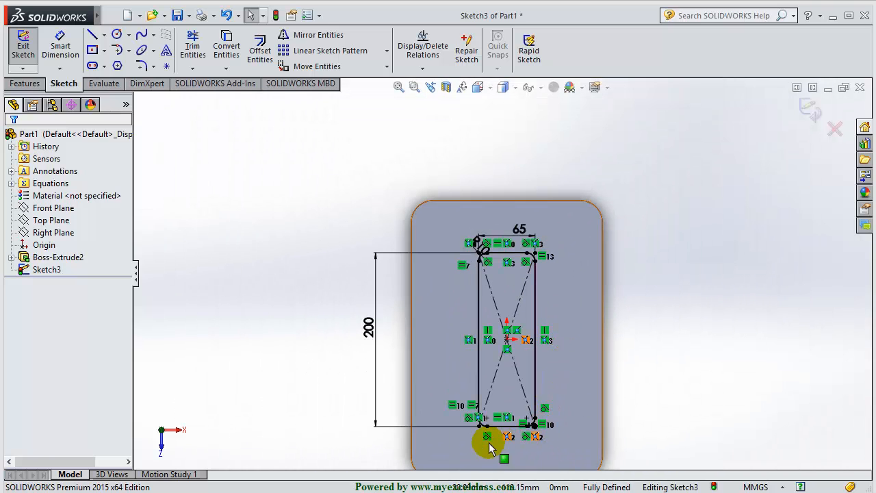
pyautogui.scroll(3, 477, 408)
pyautogui.scroll(2, 496, 156)
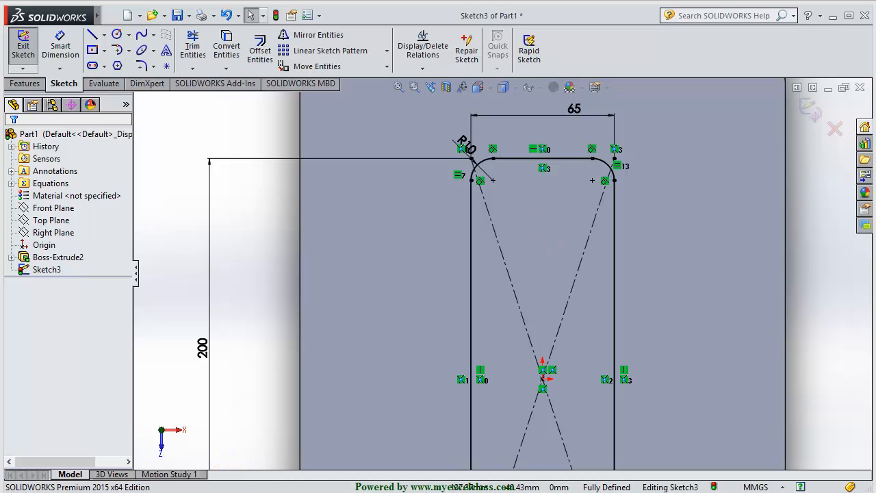
# Switch to drawing 109 in eDrawings and examine the two holes' spacing, end offset and diameter, plus the block's side-view dimensions.
pyautogui.click(226, 490)
pyautogui.scroll(3, 413, 308)
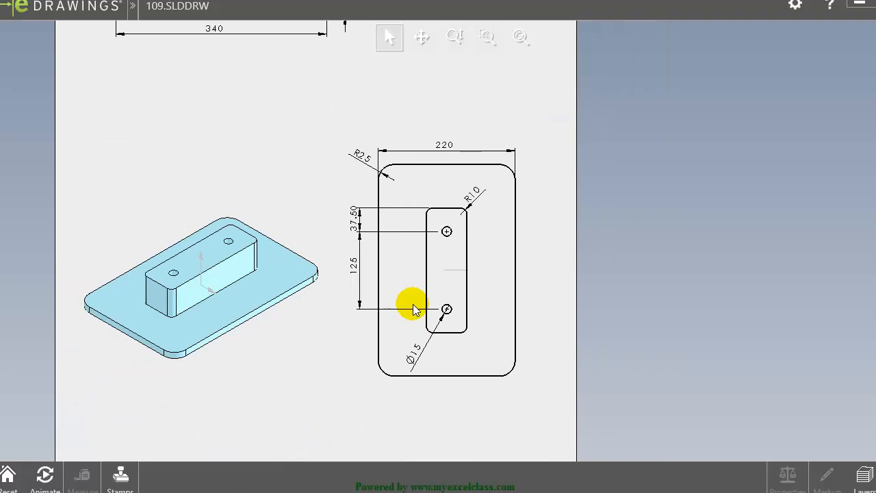
pyautogui.scroll(-3, 446, 233)
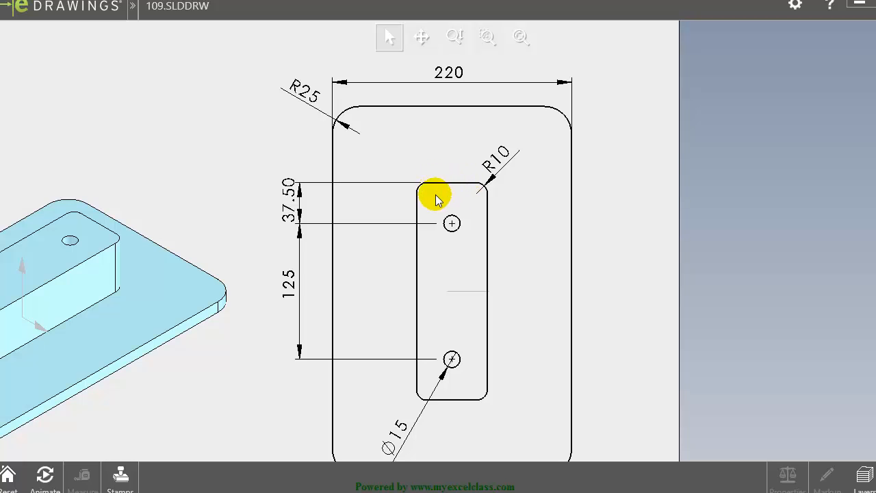
pyautogui.scroll(-2, 425, 243)
pyautogui.scroll(-3, 427, 233)
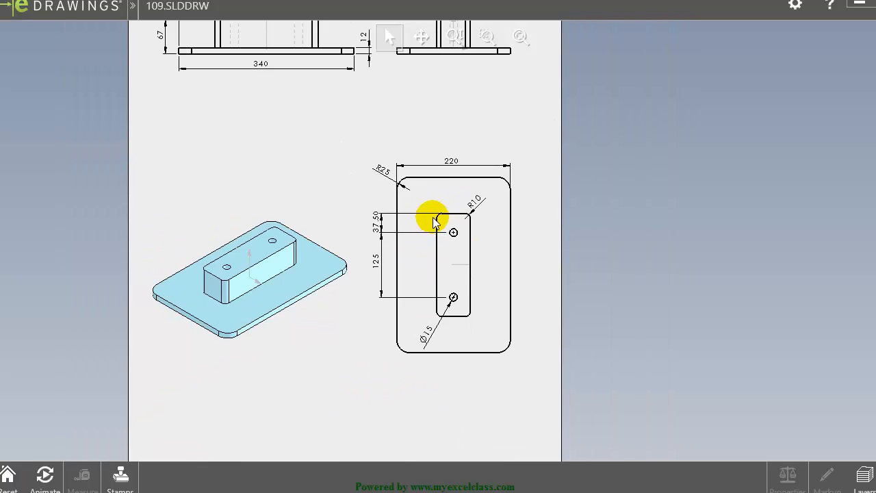
pyautogui.scroll(5, 446, 195)
pyautogui.scroll(1, 463, 98)
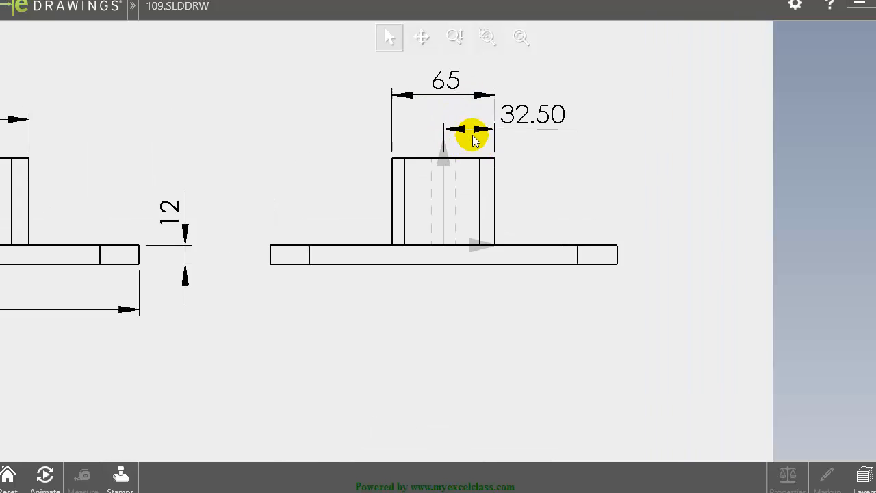
pyautogui.scroll(-2, 473, 137)
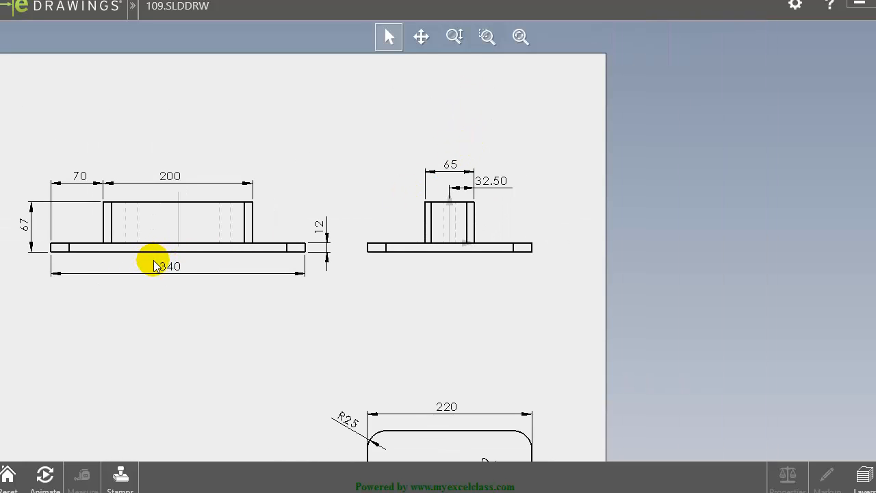
pyautogui.scroll(-2, 287, 325)
pyautogui.scroll(2, 424, 434)
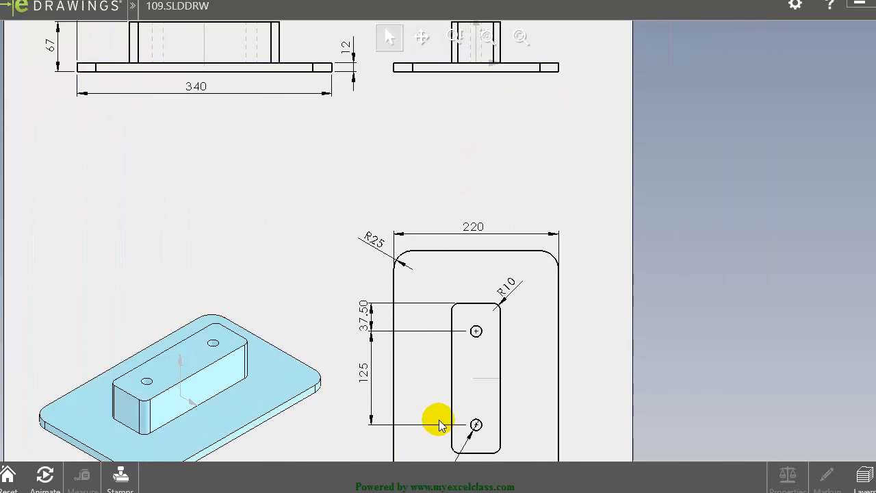
pyautogui.scroll(2, 441, 425)
pyautogui.scroll(-2, 473, 410)
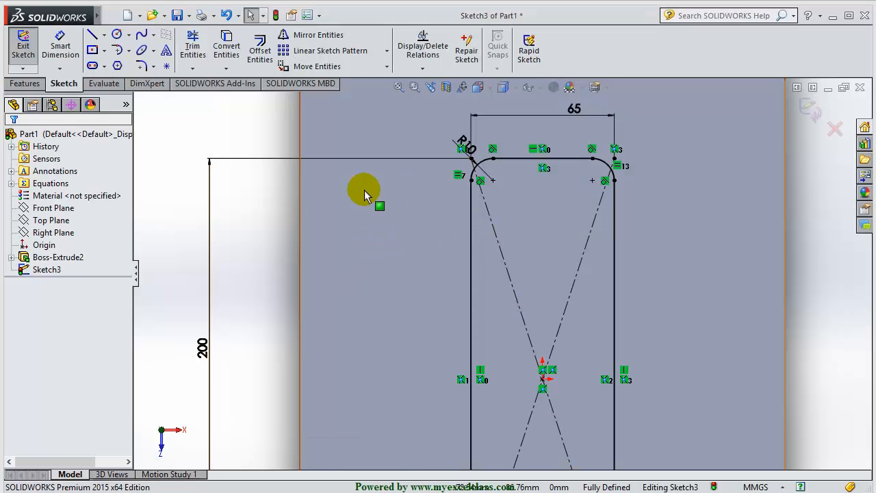
# Back in SOLIDWORKS, draw a vertical midpoint line about 155 mm long, centred on the sketch origin inside the inner rectangle.
pyautogui.click(103, 35)
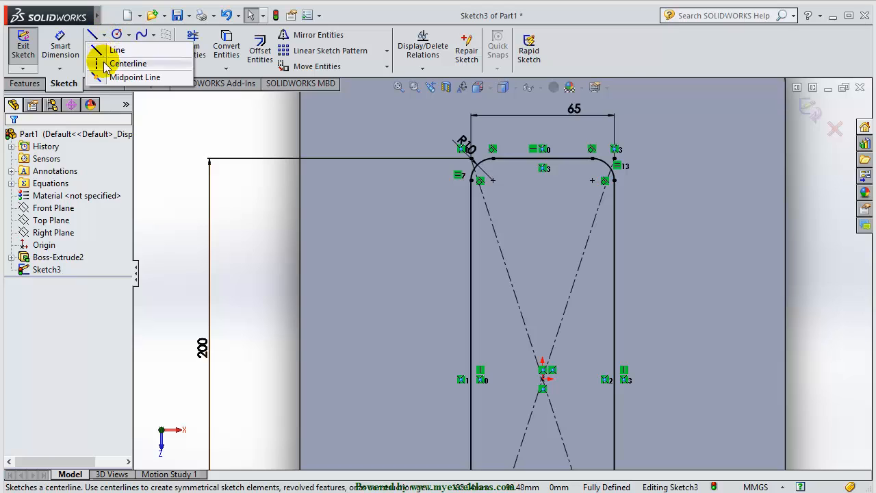
pyautogui.click(122, 74)
pyautogui.click(542, 379)
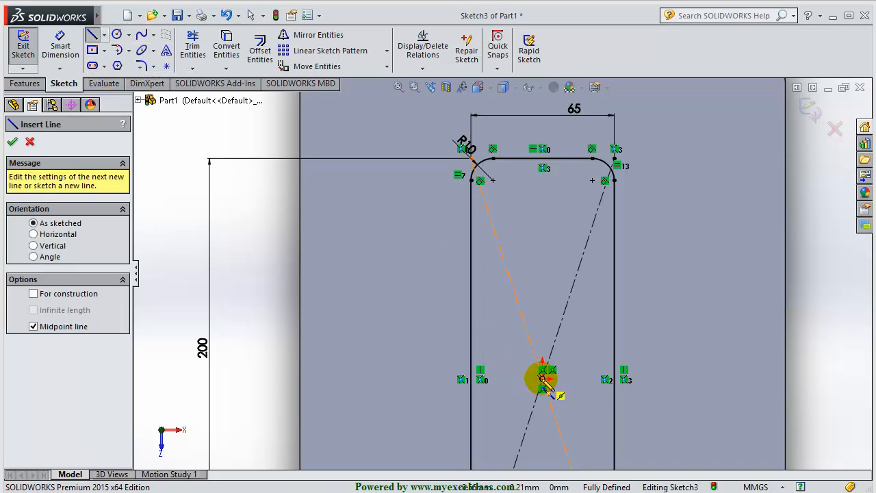
pyautogui.moveTo(543, 380); pyautogui.dragTo(566, 238)
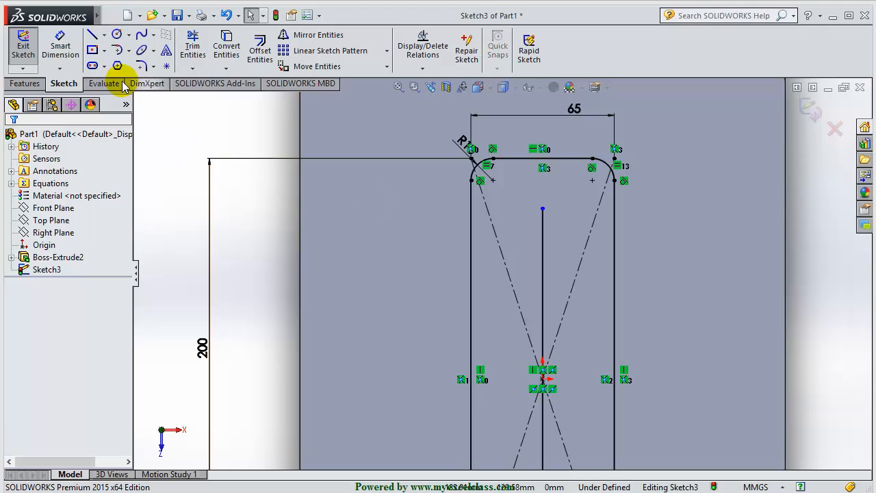
# Dimension the vertical midpoint line's length to 125 mm.
pyautogui.click(61, 45)
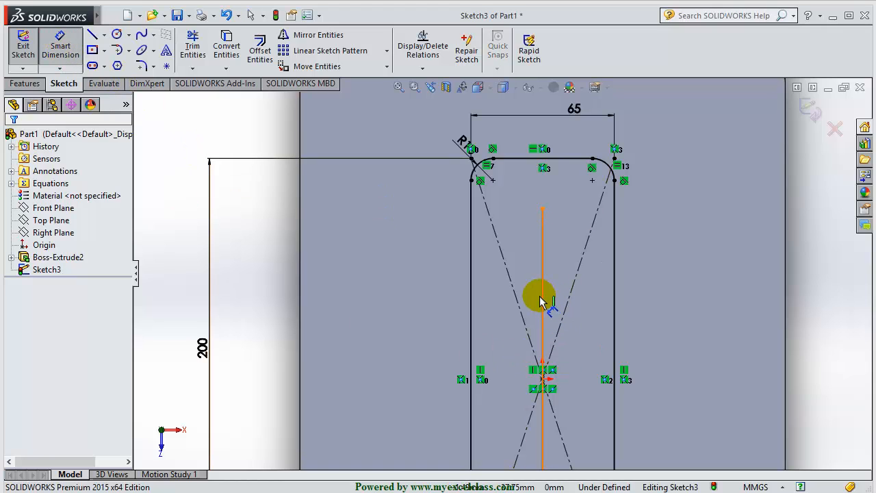
pyautogui.click(541, 298)
pyautogui.click(497, 342)
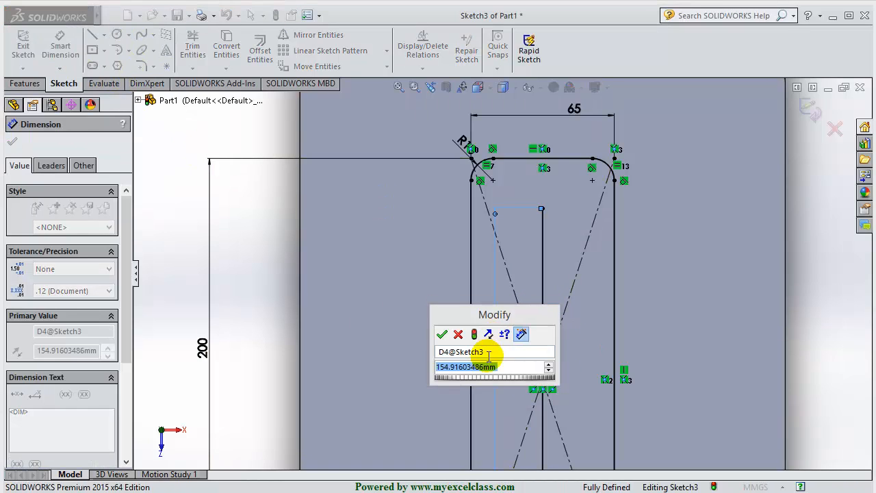
pyautogui.write('125')
pyautogui.press('Return')
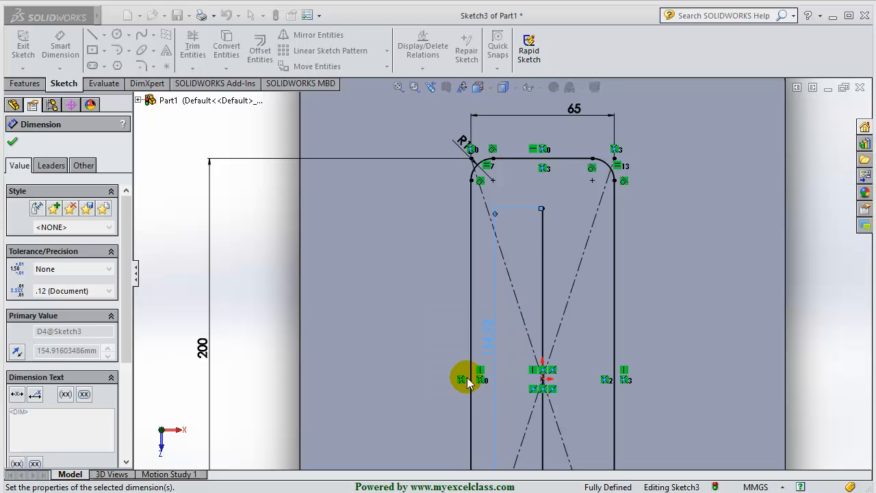
pyautogui.click(270, 331)
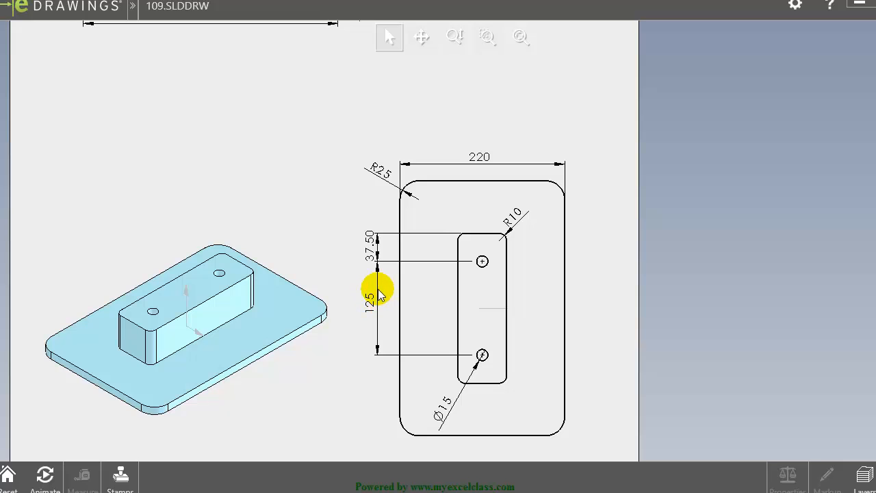
# Check the spacing of the two holes and their offset from the block's end in drawing 109 in eDrawings.
pyautogui.scroll(-3, 384, 307)
pyautogui.scroll(10, 395, 297)
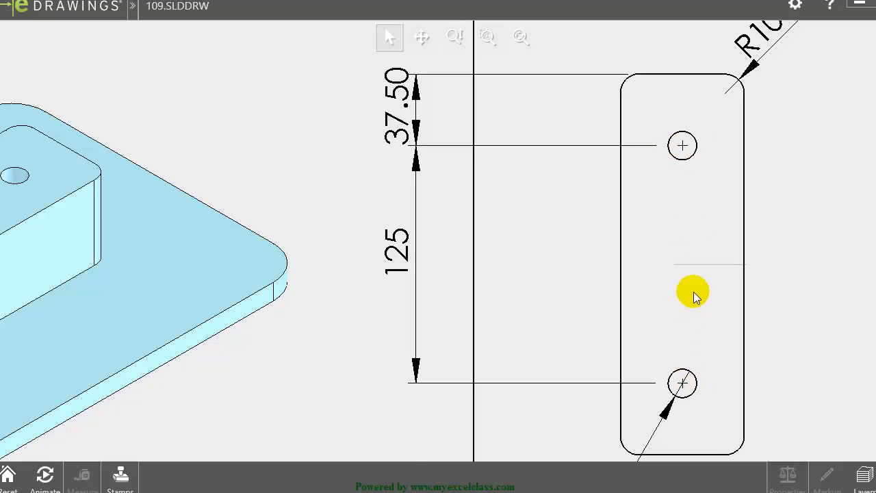
pyautogui.scroll(-1, 694, 275)
pyautogui.scroll(2, 694, 270)
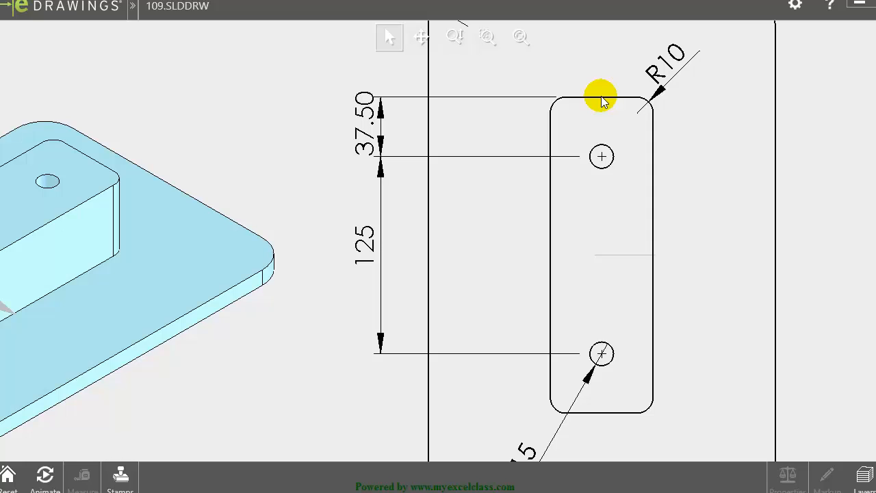
pyautogui.scroll(-1, 600, 196)
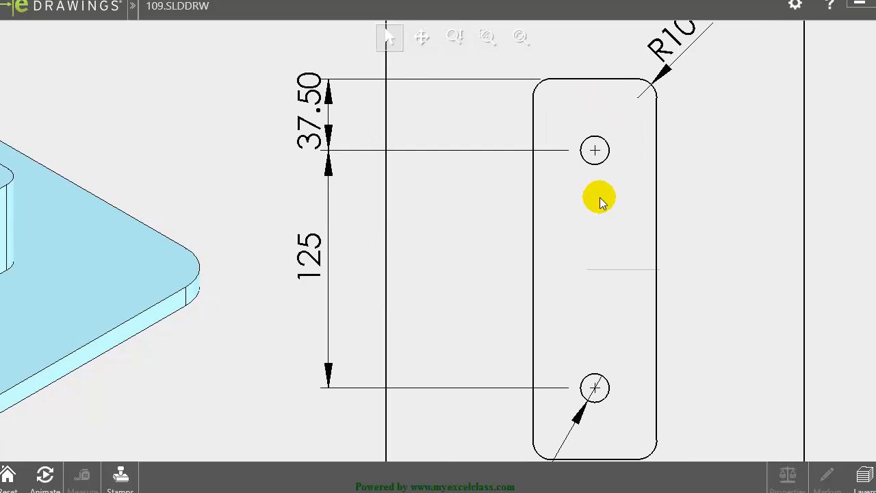
pyautogui.scroll(3, 595, 203)
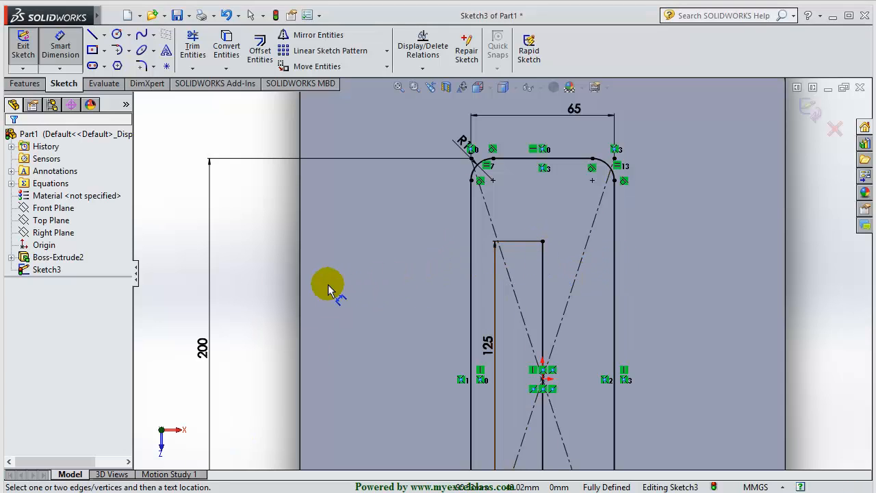
# Back in SOLIDWORKS, leave the dimension command and convert the vertical 125 mm line to construction geometry.
pyautogui.press('Escape')
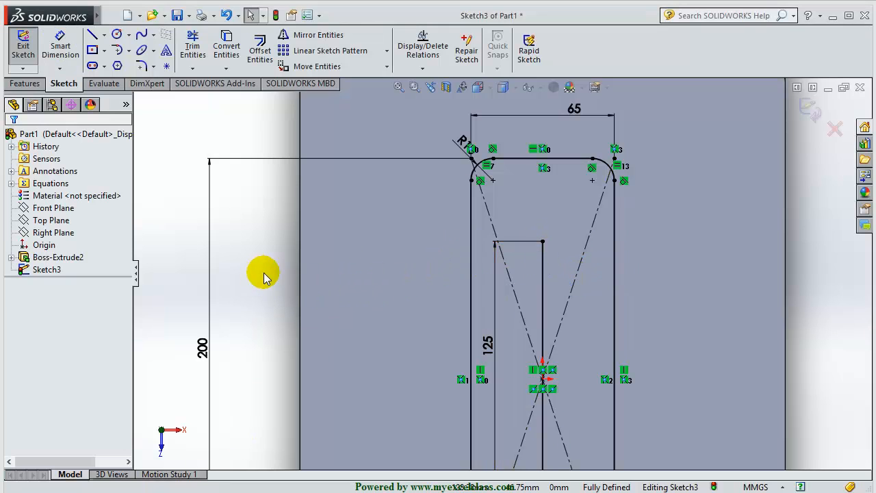
pyautogui.scroll(2, 544, 281)
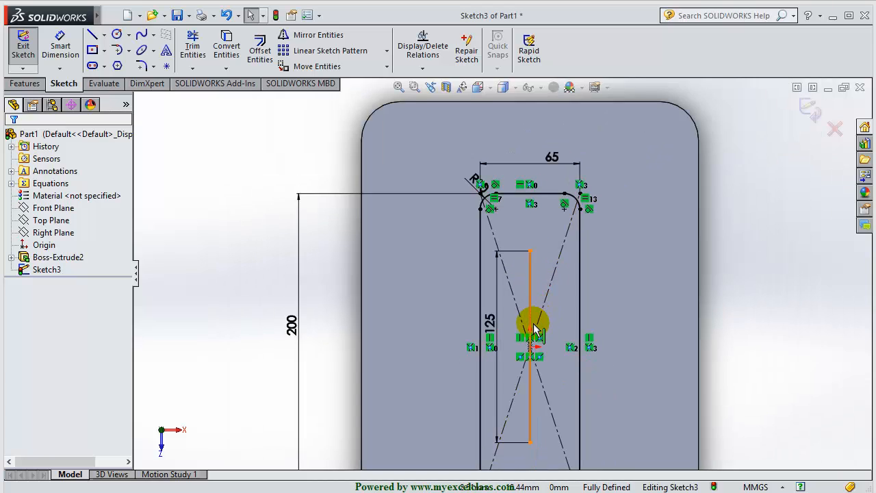
pyautogui.scroll(-2, 533, 314)
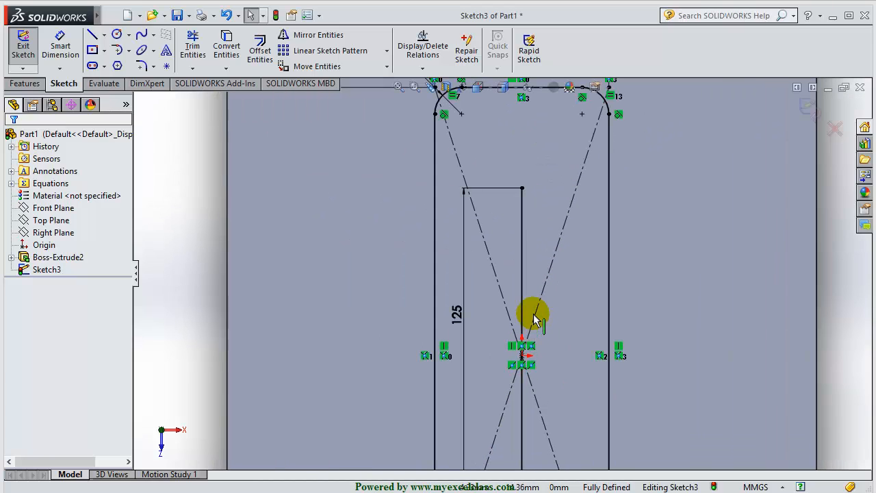
pyautogui.click(521, 276)
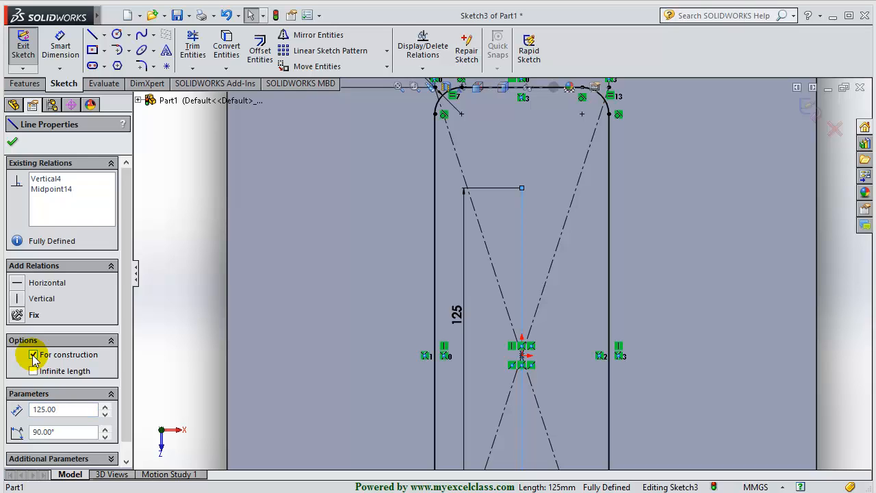
pyautogui.click(13, 142)
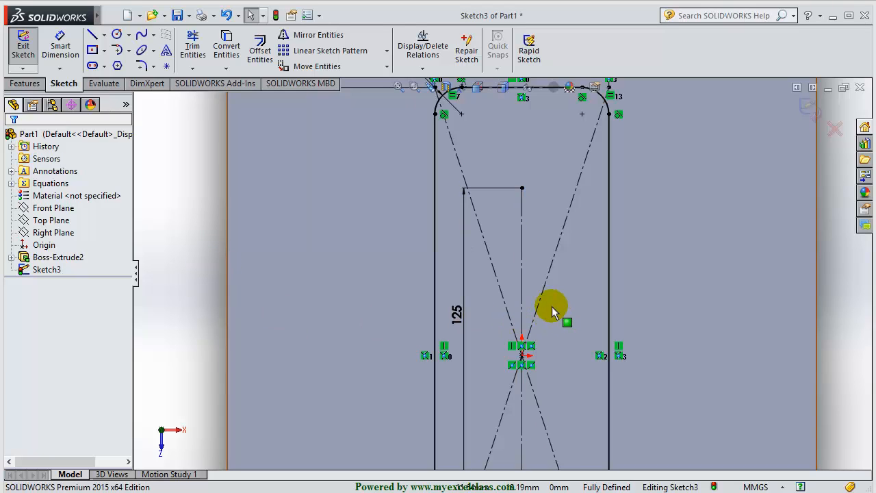
pyautogui.scroll(1, 523, 287)
pyautogui.scroll(-4, 523, 287)
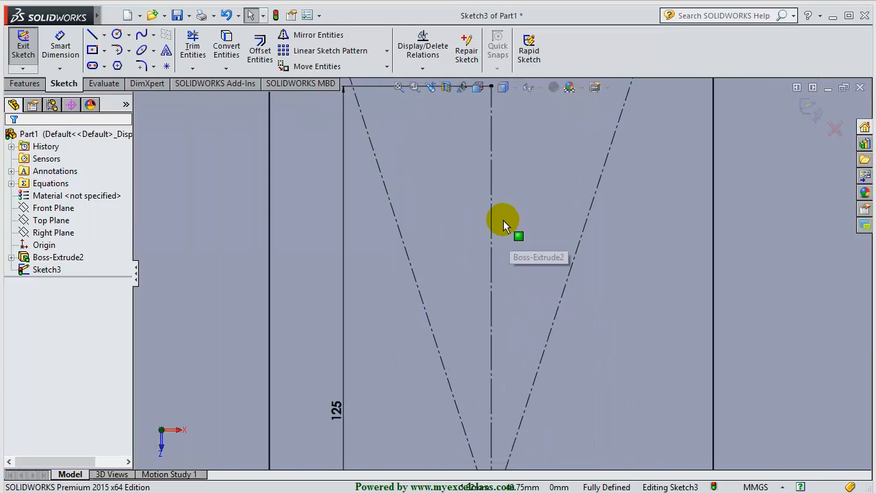
# Draw a circle of about 7.8 mm radius centred on the upper endpoint of the 125 mm construction line.
pyautogui.scroll(1, 500, 226)
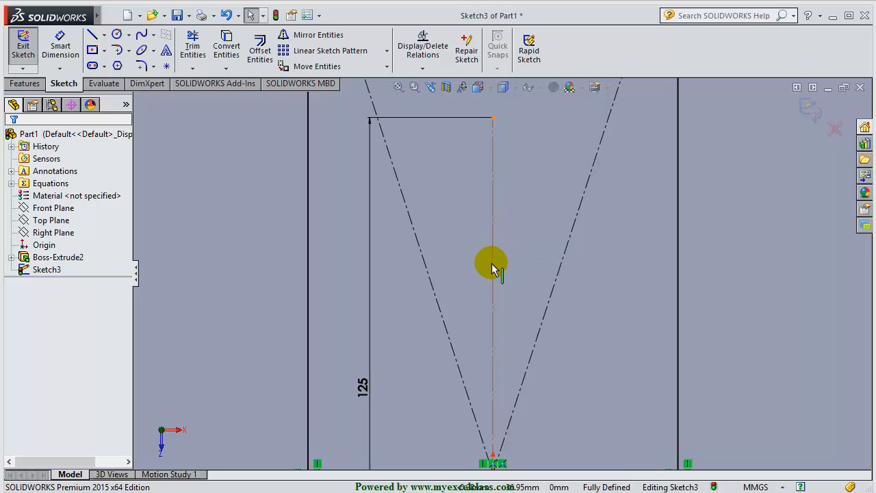
pyautogui.scroll(3, 491, 263)
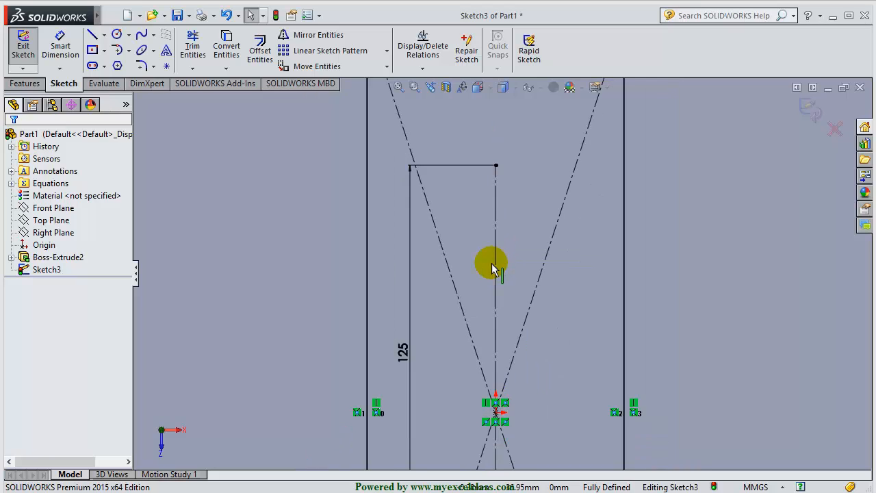
pyautogui.scroll(2, 498, 274)
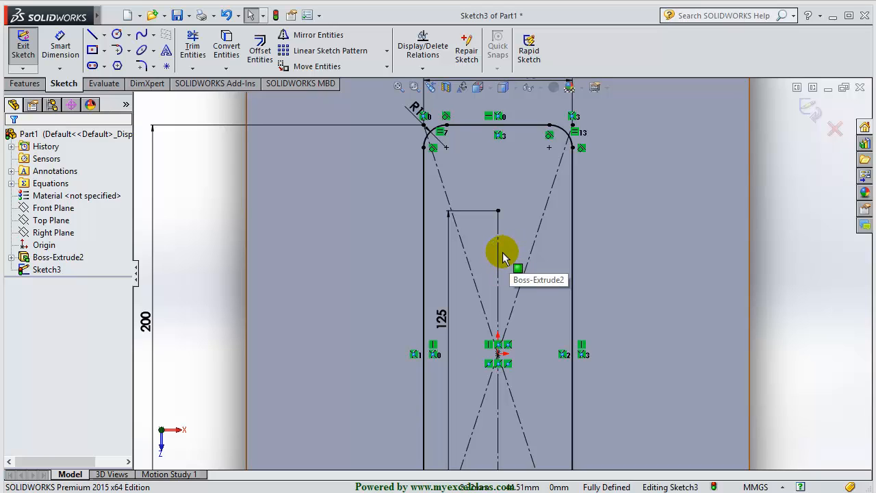
pyautogui.click(117, 33)
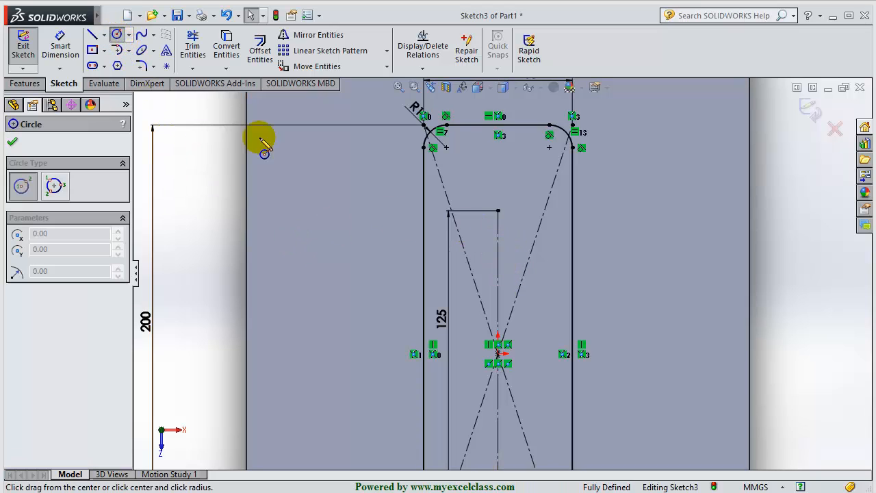
pyautogui.click(499, 212)
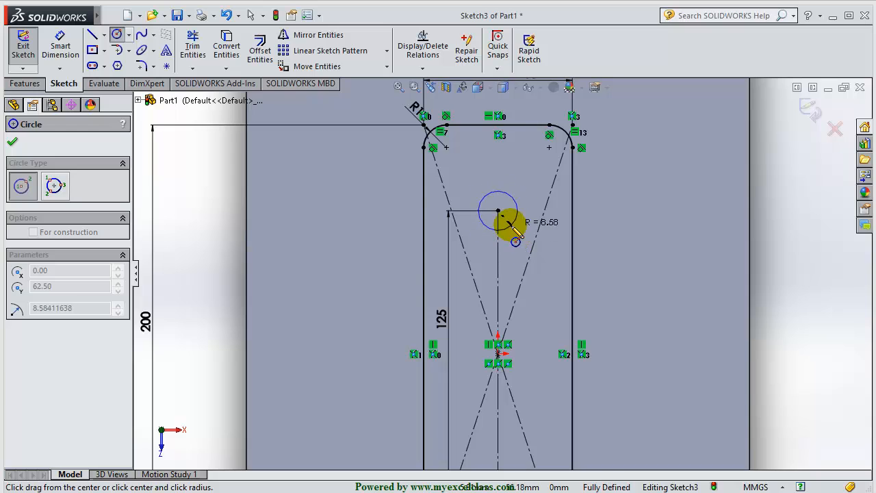
pyautogui.click(507, 233)
# Draw a second circle of about 7.2 mm radius centred on the construction line's lower endpoint and leave the Circle command.
pyautogui.scroll(3, 512, 243)
pyautogui.scroll(-5, 499, 401)
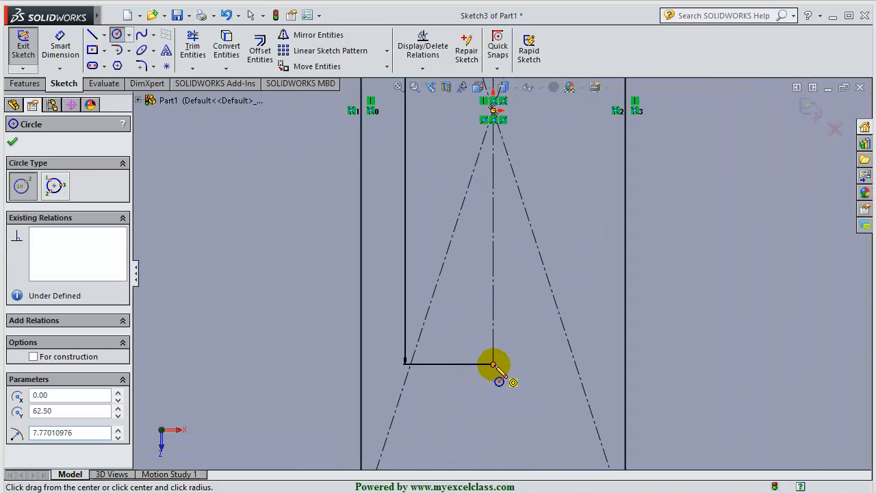
pyautogui.click(493, 365)
pyautogui.click(508, 391)
pyautogui.scroll(2, 508, 392)
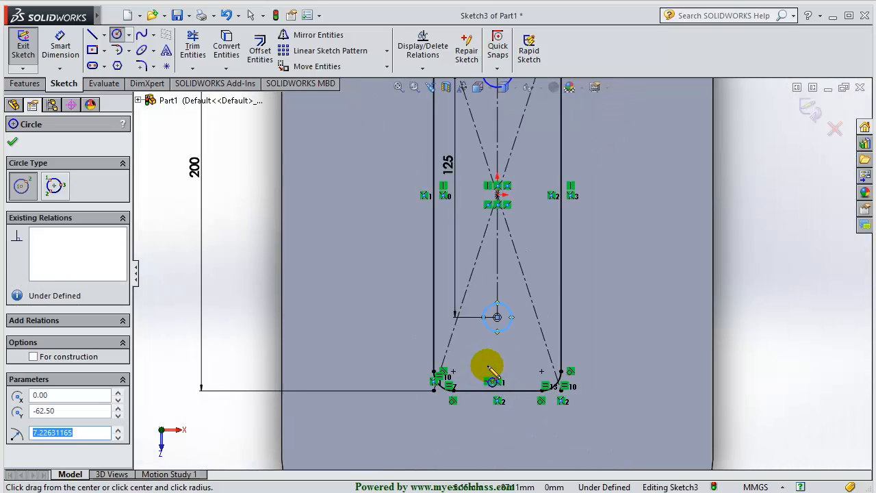
pyautogui.press('Escape')
pyautogui.press('z')
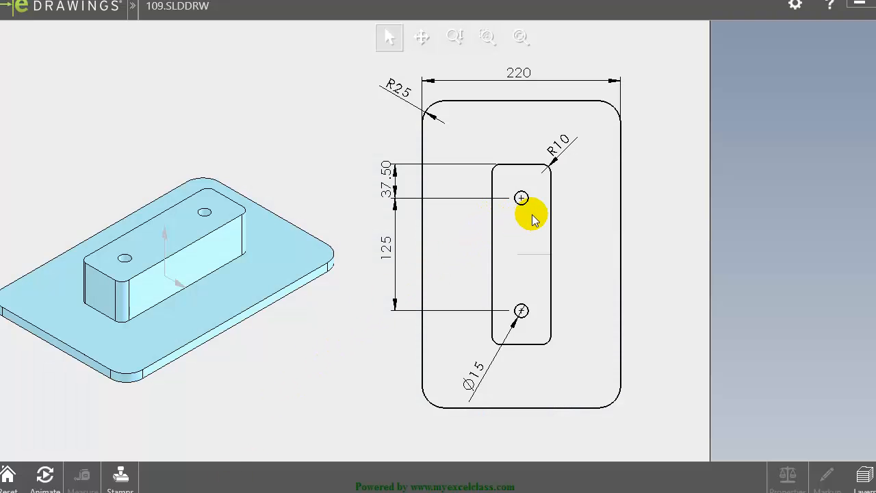
# Check the diameter of the block's two holes in drawing 109 in eDrawings.
pyautogui.scroll(-5, 511, 356)
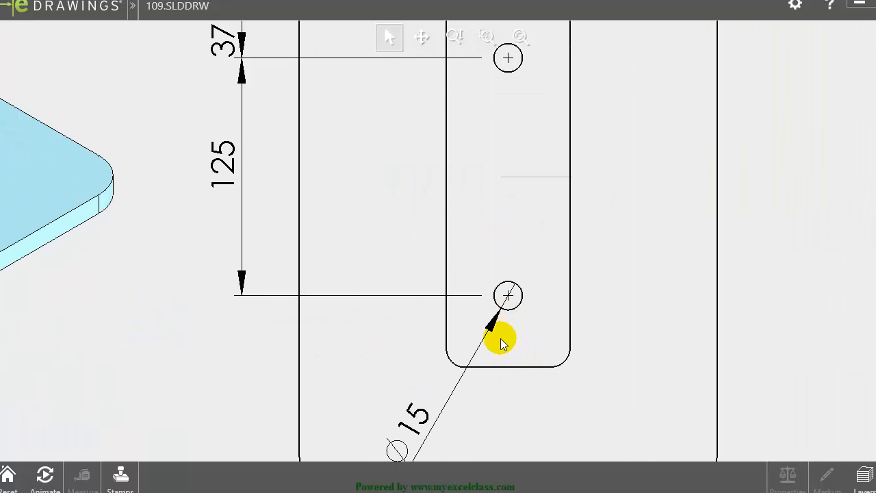
pyautogui.scroll(2, 473, 417)
pyautogui.scroll(-2, 471, 399)
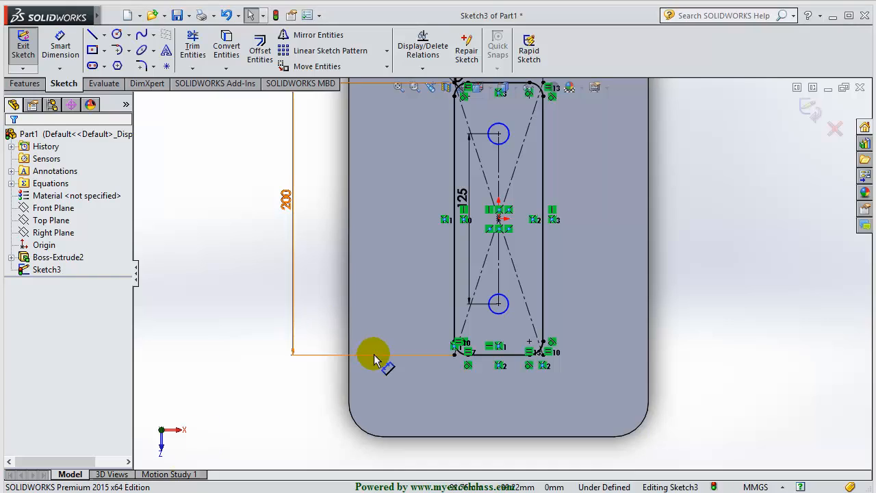
# Back in SOLIDWORKS, dimension the lower circle's diameter to 15 mm.
pyautogui.click(72, 47)
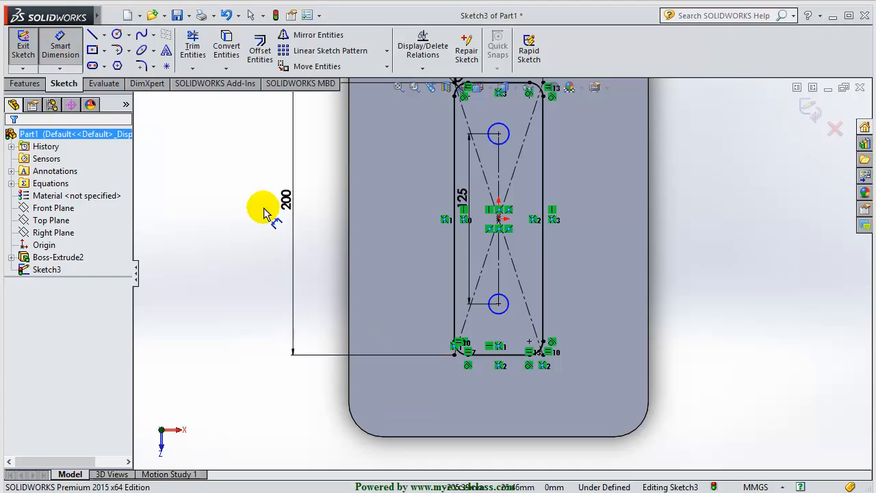
pyautogui.click(497, 314)
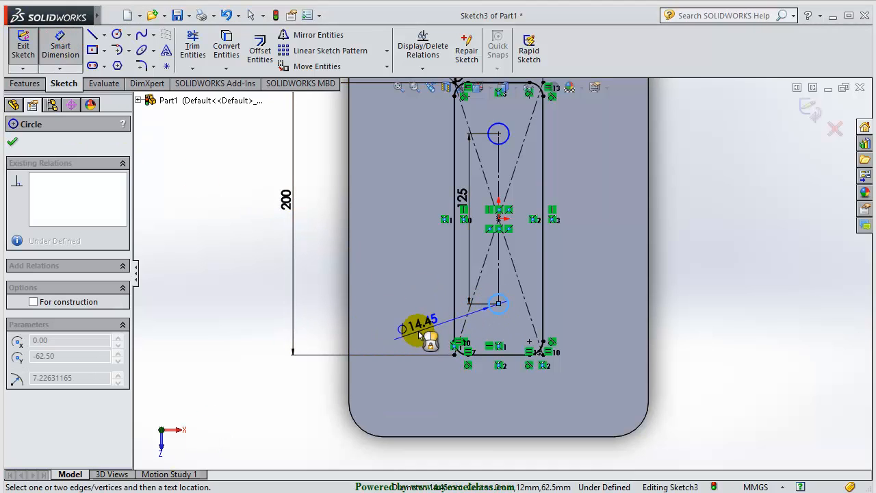
pyautogui.scroll(-3, 414, 331)
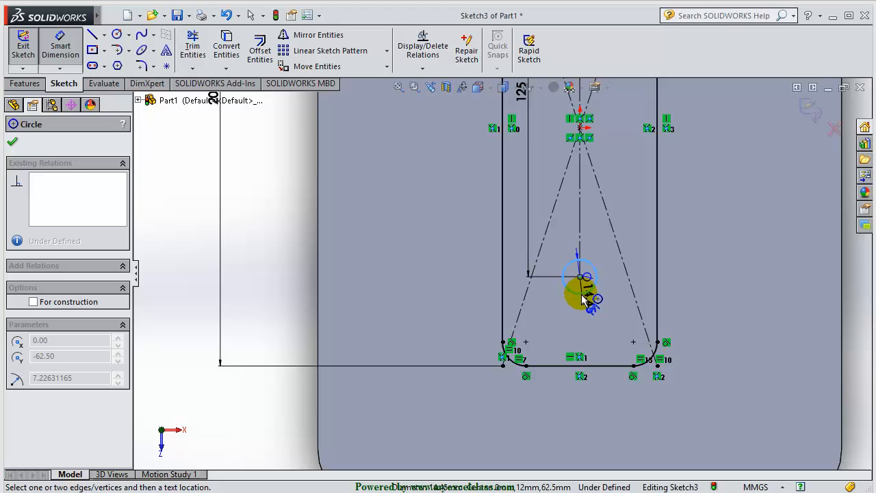
pyautogui.click(432, 320)
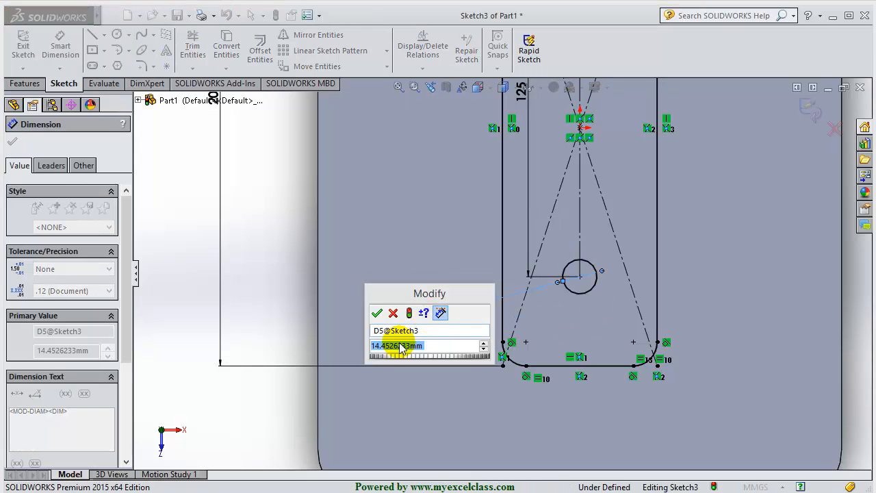
pyautogui.moveTo(381, 286); pyautogui.dragTo(378, 282)
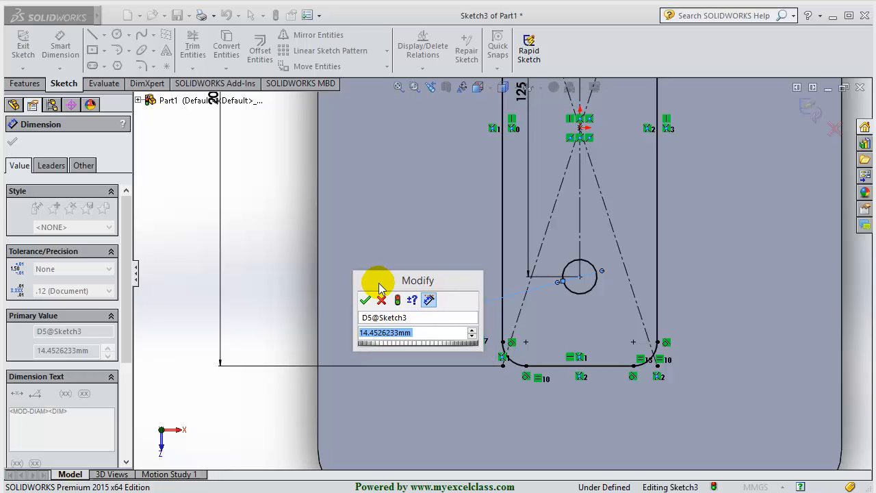
pyautogui.write('15')
pyautogui.press('Return')
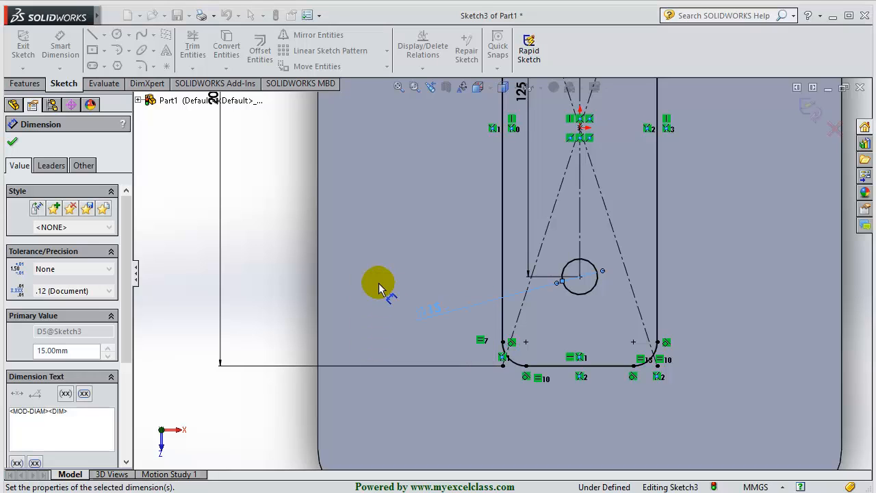
pyautogui.click(277, 316)
# Dimension the upper circle's diameter to 15 mm and leave the dimension command.
pyautogui.scroll(5, 362, 254)
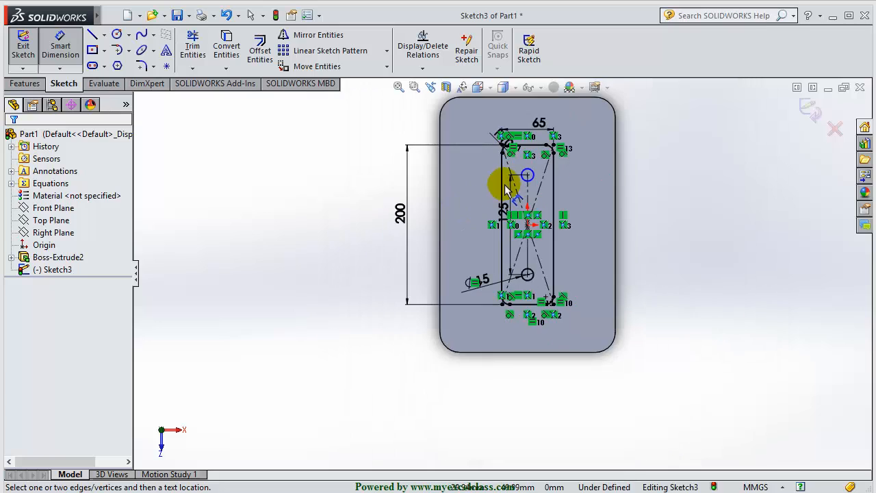
pyautogui.scroll(-8, 530, 182)
pyautogui.click(582, 241)
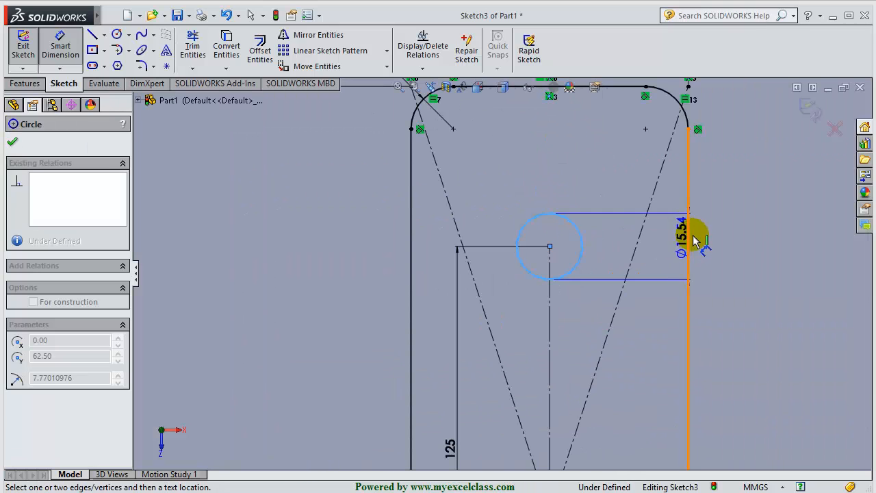
pyautogui.click(739, 223)
pyautogui.write('15')
pyautogui.press('Return')
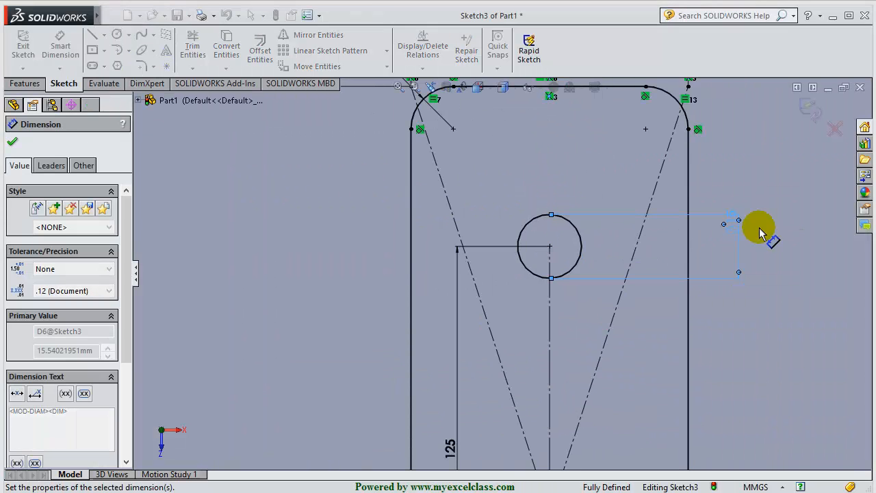
pyautogui.scroll(4, 691, 263)
pyautogui.scroll(1, 691, 261)
pyautogui.click(702, 281)
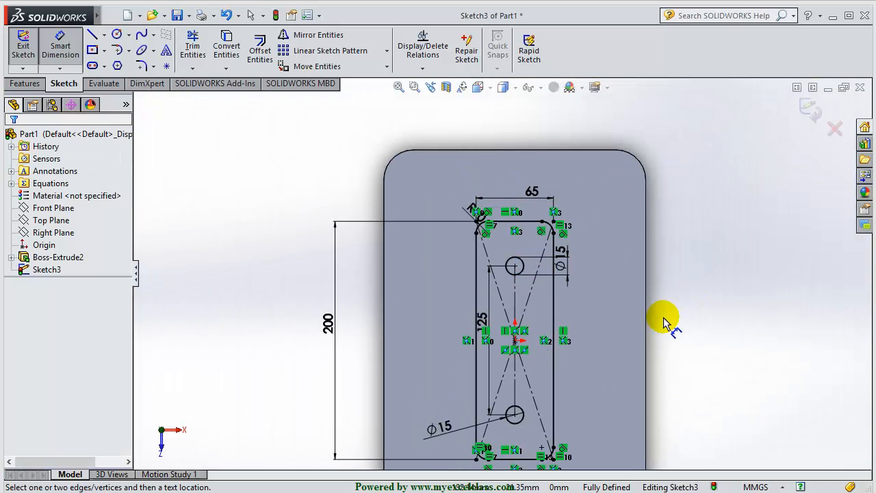
pyautogui.press('Escape')
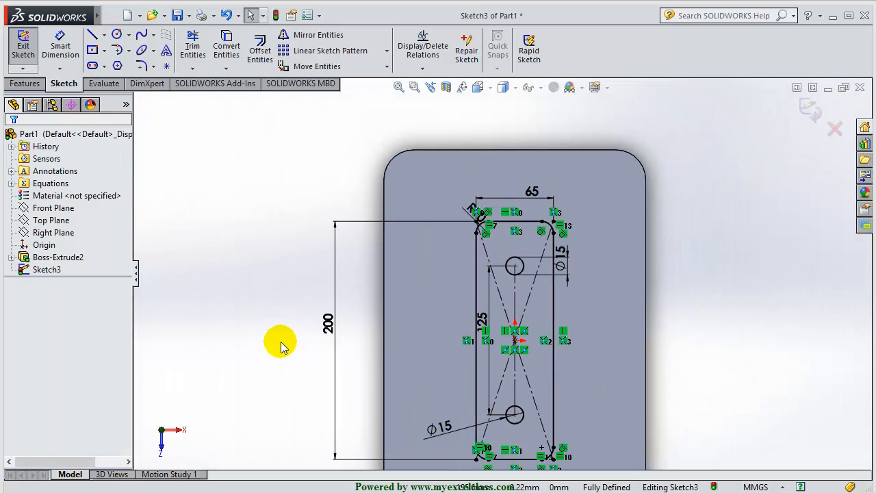
# Start an Extruded Boss/Base from the block sketch with its two holes and examine the preview on the plate.
pyautogui.moveTo(283, 346)
pyautogui.mouseDown(button='middle')
pyautogui.moveTo(254, 282)
pyautogui.moveTo(450, 353)
pyautogui.mouseUp(button='middle')
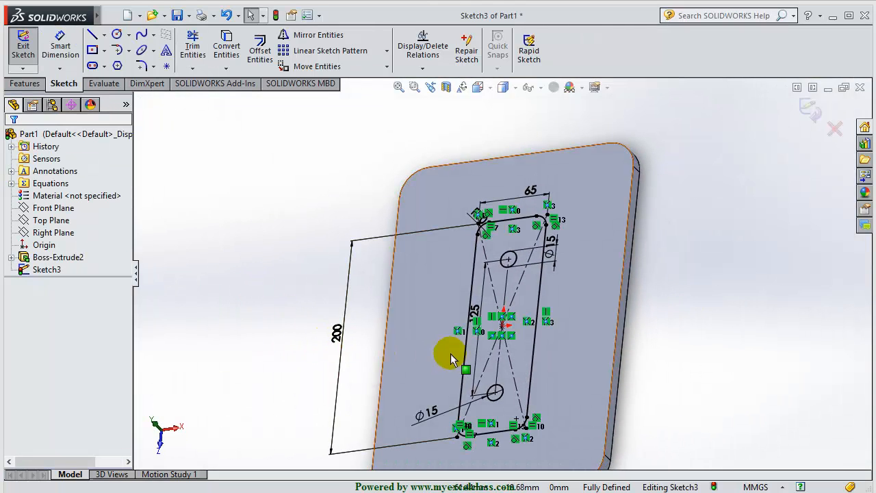
pyautogui.click(25, 83)
pyautogui.click(29, 60)
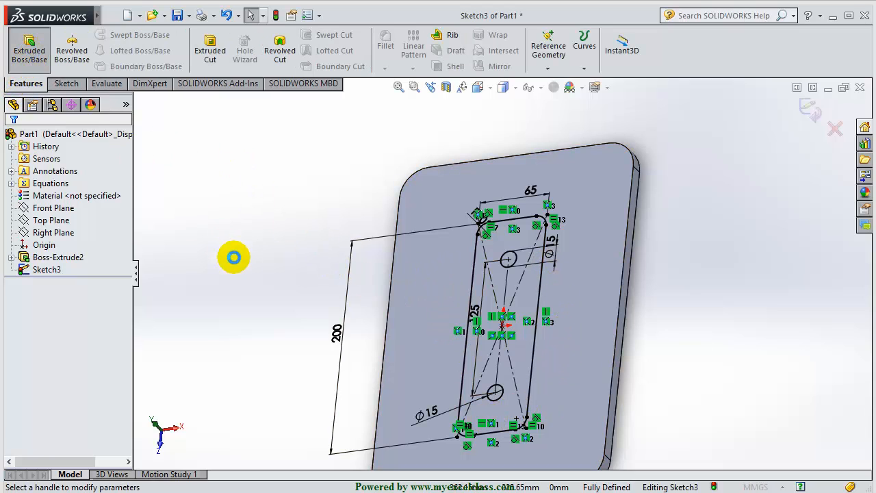
pyautogui.moveTo(260, 327); pyautogui.dragTo(281, 302, button='middle')
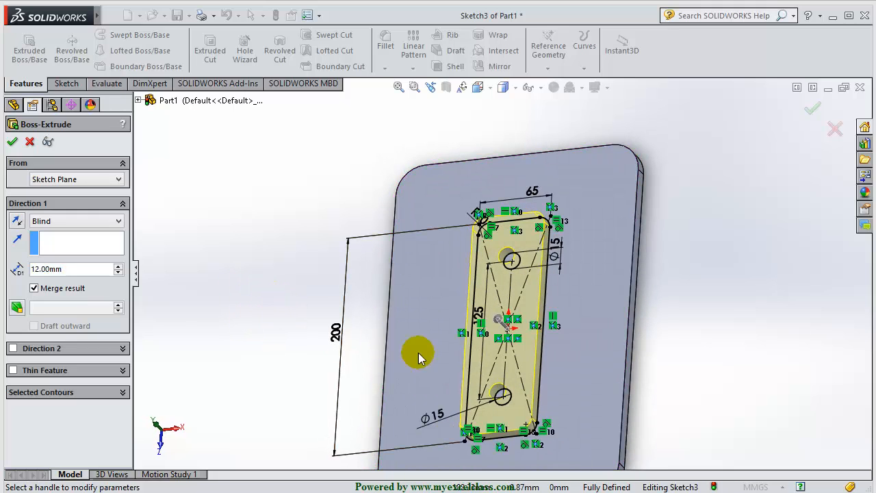
pyautogui.scroll(-3, 500, 274)
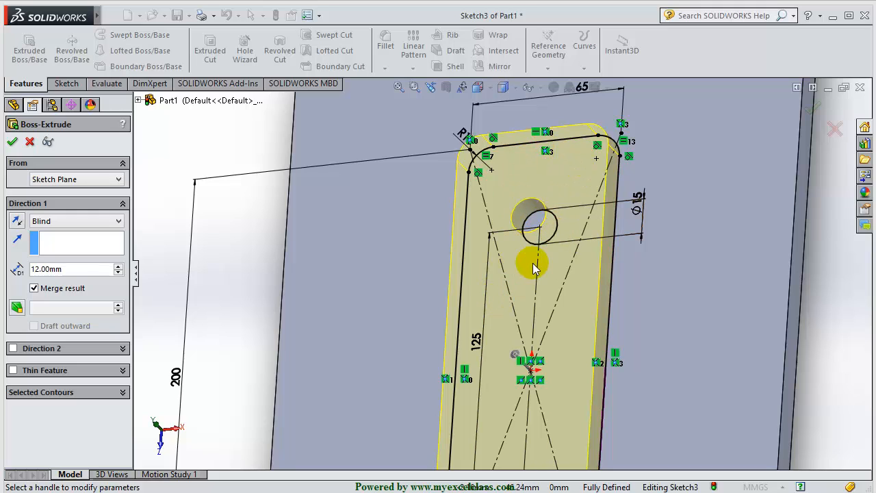
pyautogui.scroll(5, 440, 272)
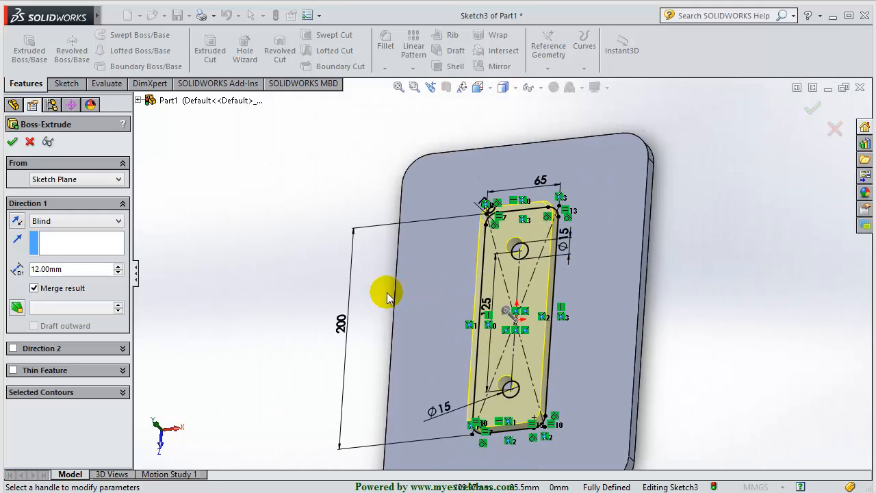
pyautogui.moveTo(312, 253); pyautogui.dragTo(309, 260, button='middle')
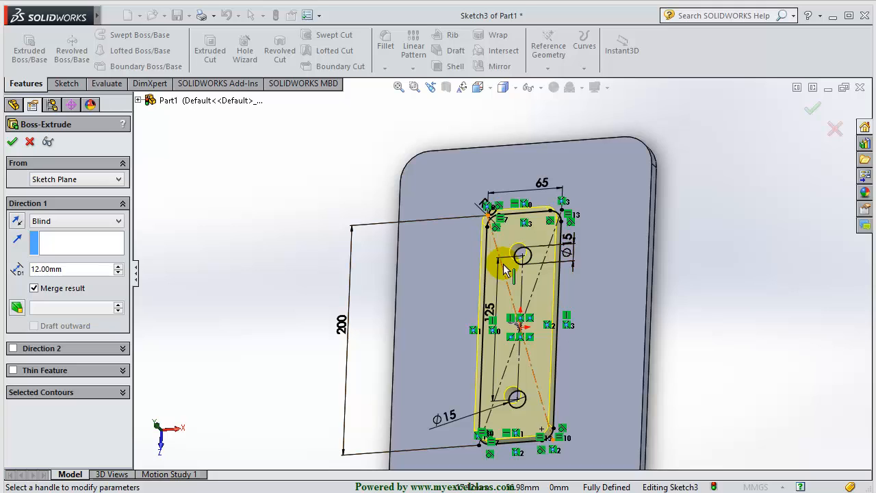
pyautogui.moveTo(268, 284); pyautogui.dragTo(253, 289, button='middle')
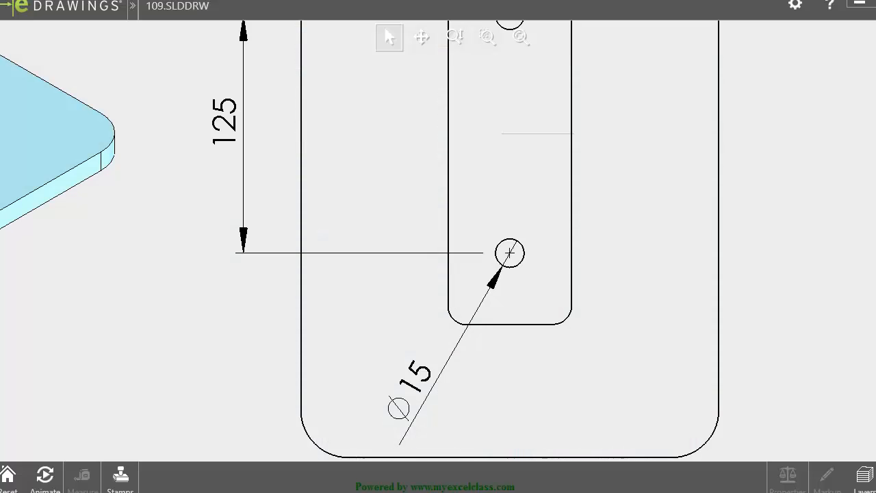
# Check the overall height and plate thickness in the front view of drawing 109 in eDrawings.
pyautogui.scroll(-5, 288, 363)
pyautogui.scroll(4, 471, 98)
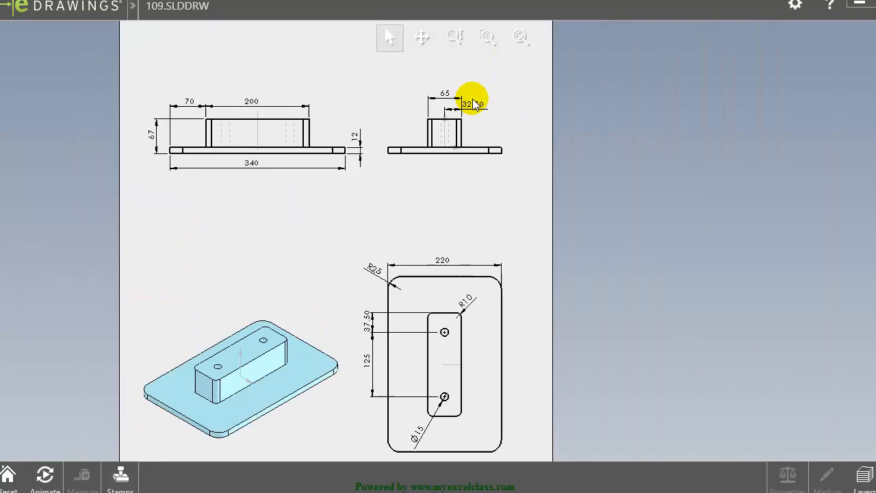
pyautogui.scroll(-2, 232, 171)
pyautogui.scroll(3, 180, 199)
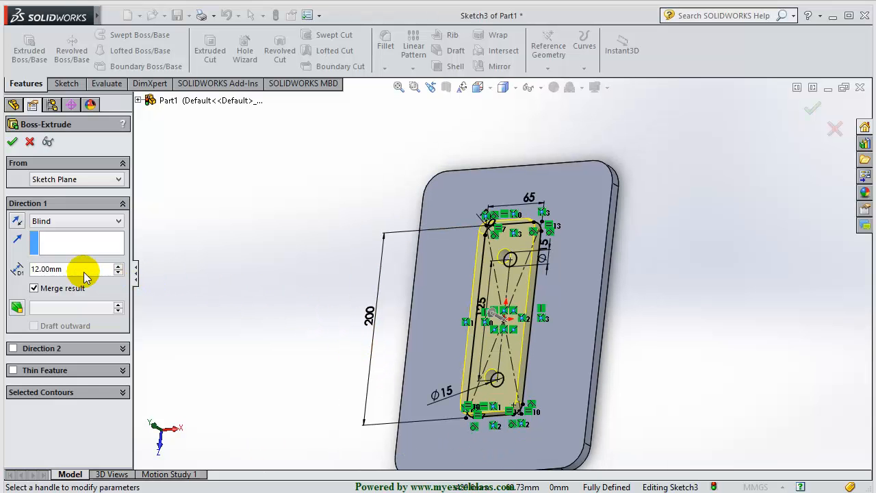
# Back in SOLIDWORKS, set the blind extrusion depth to 55 mm and finish the raised block.
pyautogui.doubleClick(72, 271)
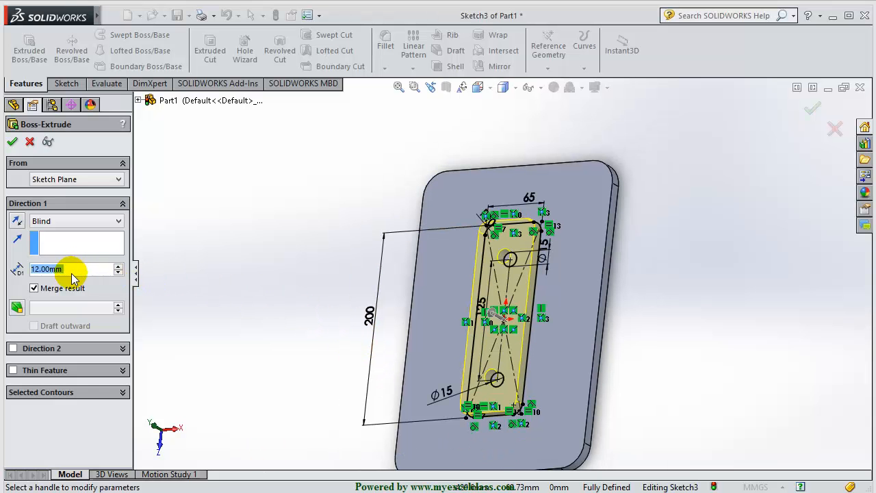
pyautogui.moveTo(71, 273); pyautogui.dragTo(29, 275)
pyautogui.write('5')
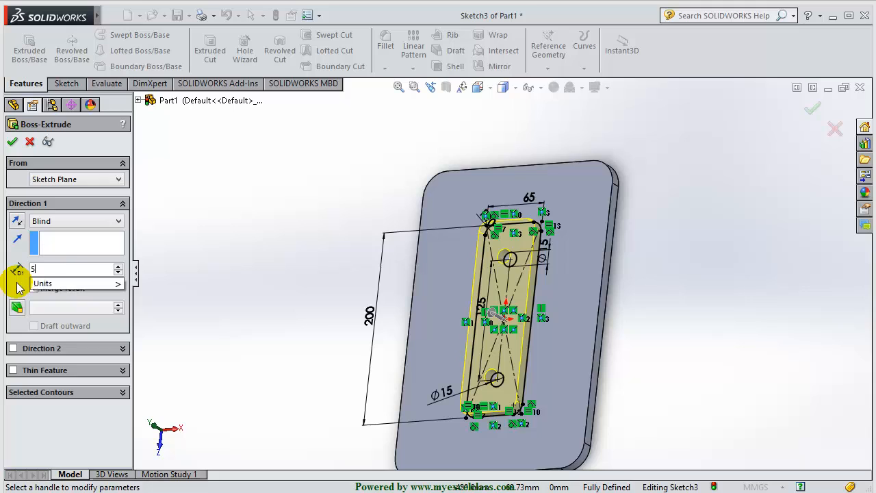
pyautogui.write('5')
pyautogui.press('Return')
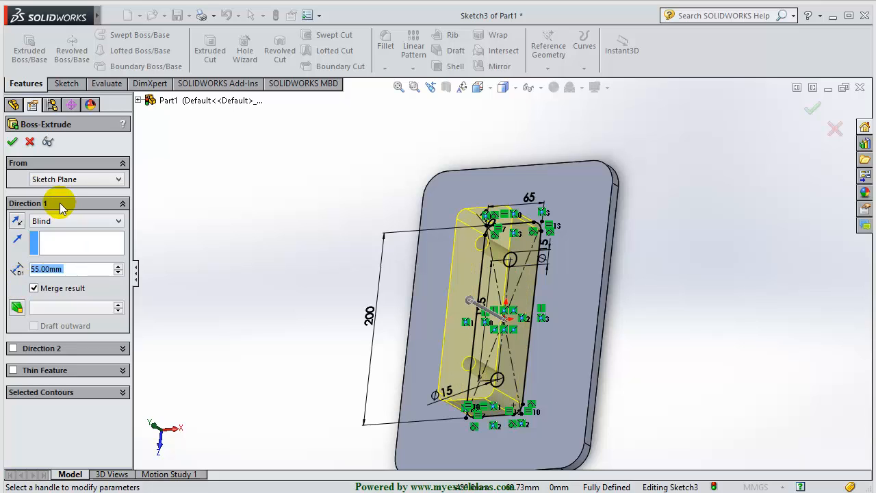
pyautogui.press('Return')
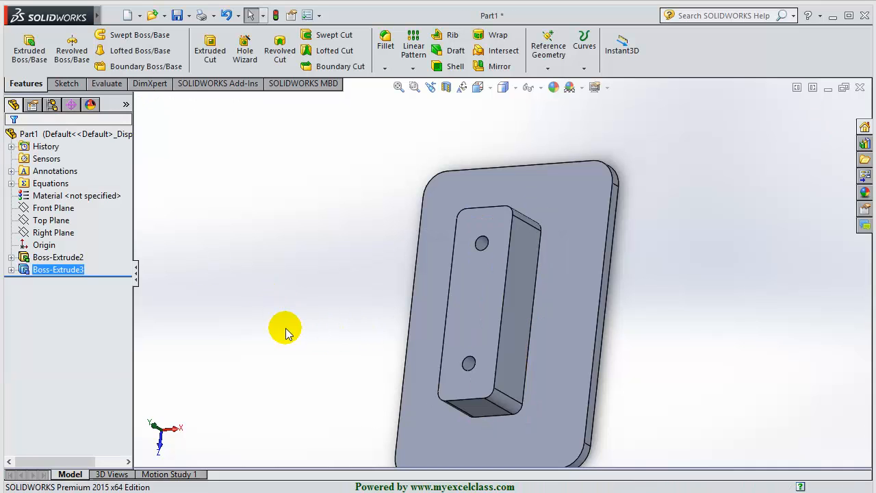
pyautogui.click(286, 330)
# Examine the base plate with its raised block and two holes from different angles.
pyautogui.scroll(3, 286, 330)
pyautogui.moveTo(343, 334); pyautogui.dragTo(438, 237, button='middle')
pyautogui.scroll(-5, 493, 288)
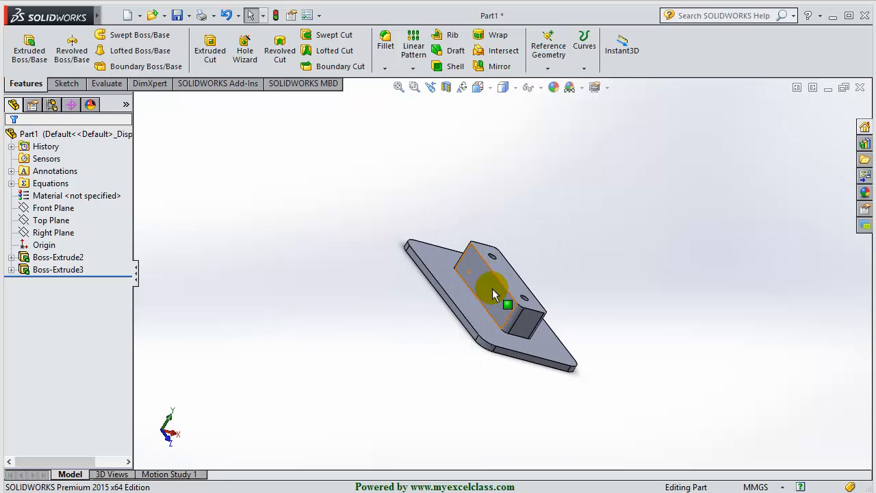
pyautogui.scroll(2, 580, 342)
pyautogui.moveTo(613, 340); pyautogui.dragTo(594, 329, button='middle')
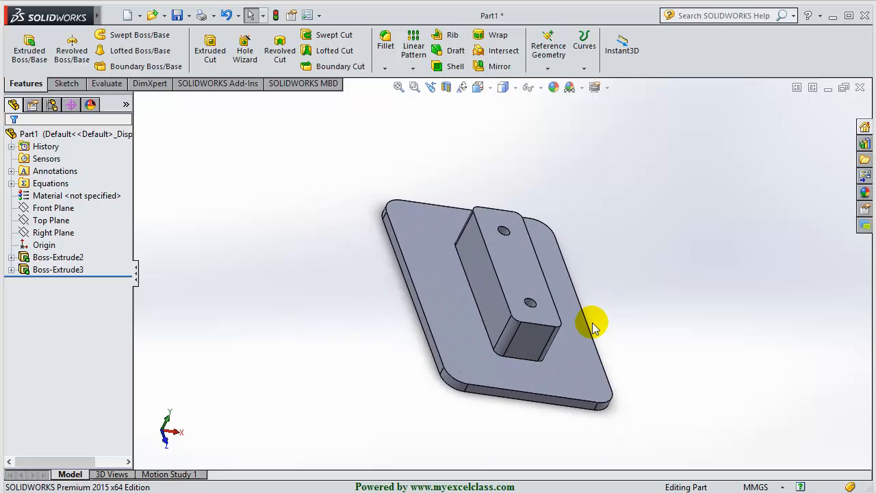